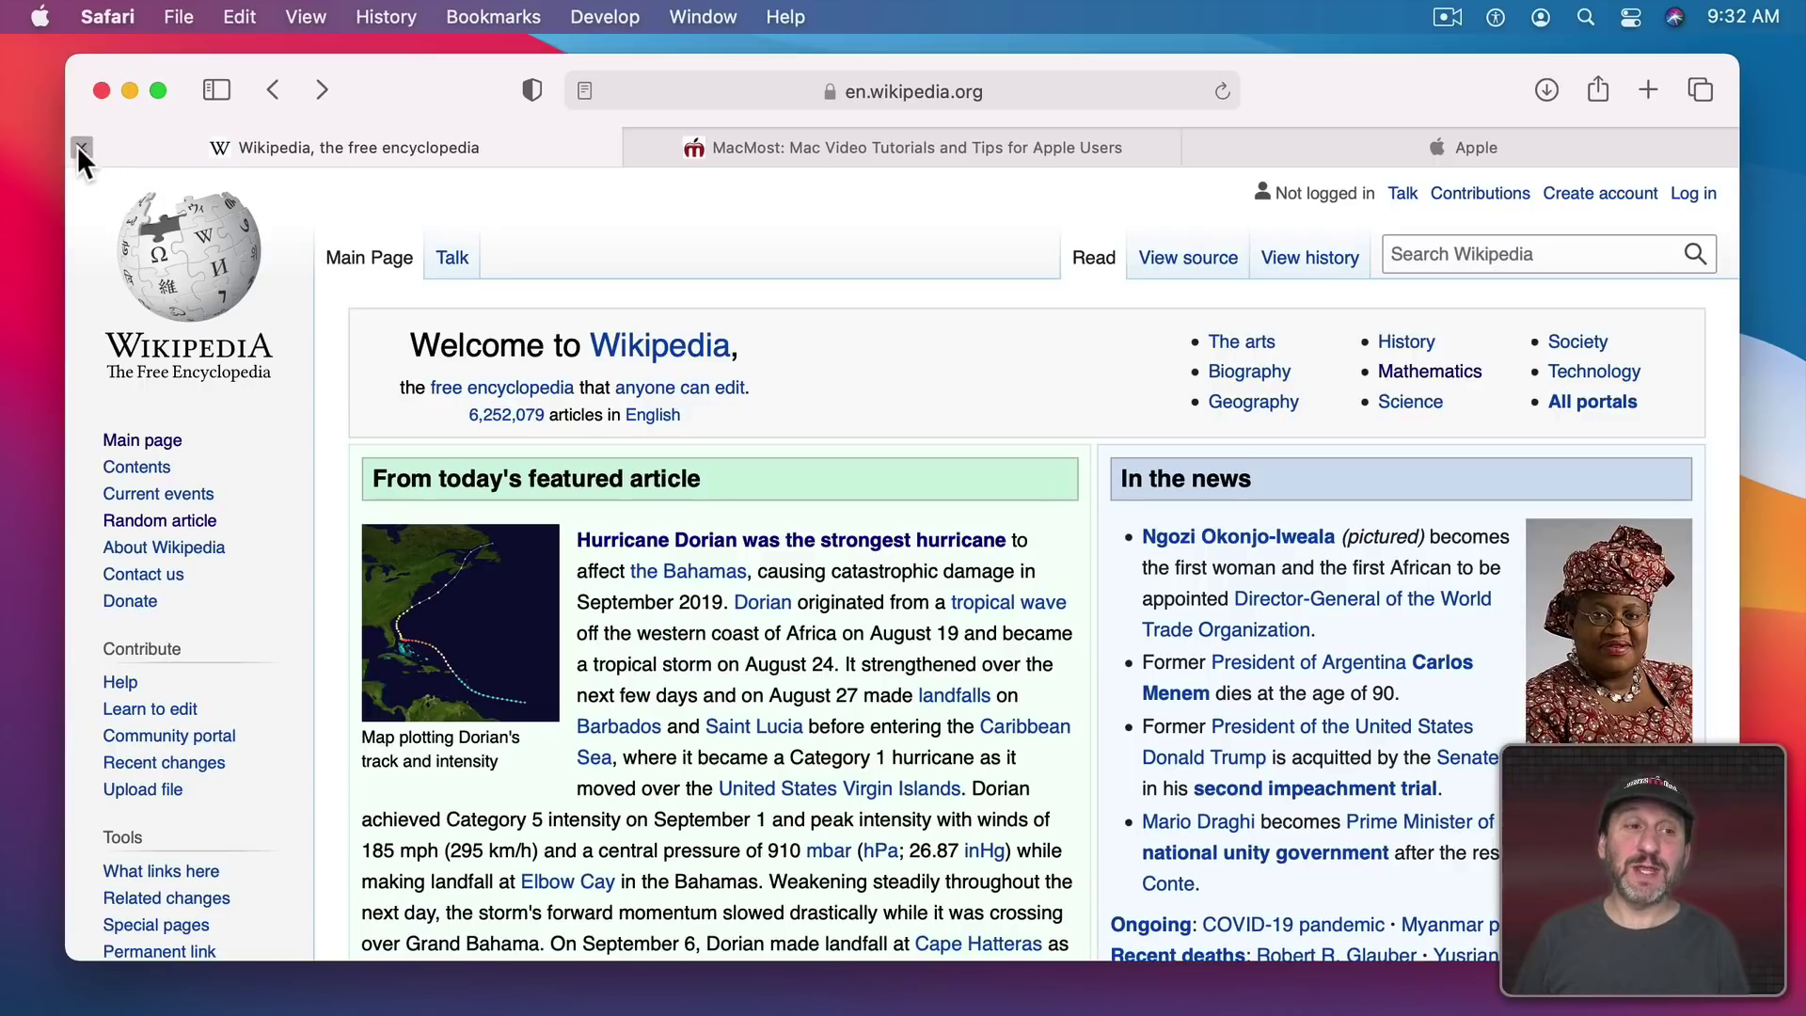
Step: Close the Wikipedia tab and restore it with Edit > Undo Close Tab
left_click(82, 147)
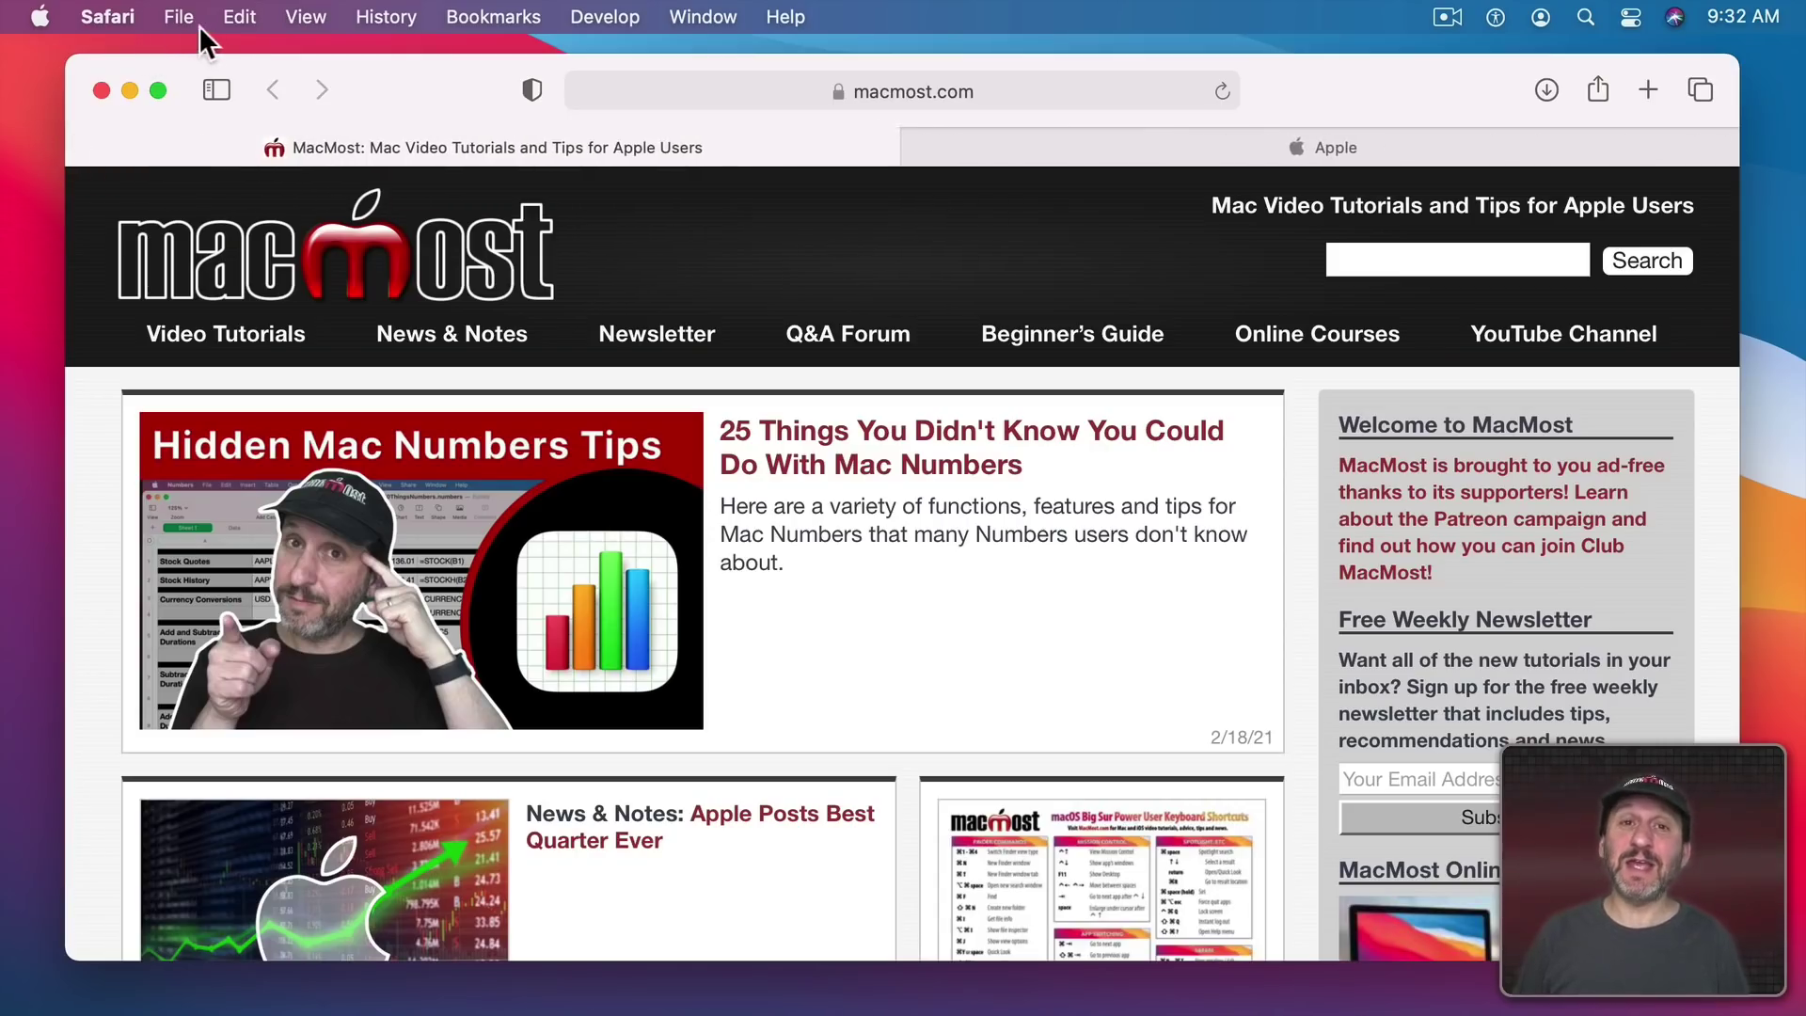
left_click(241, 17)
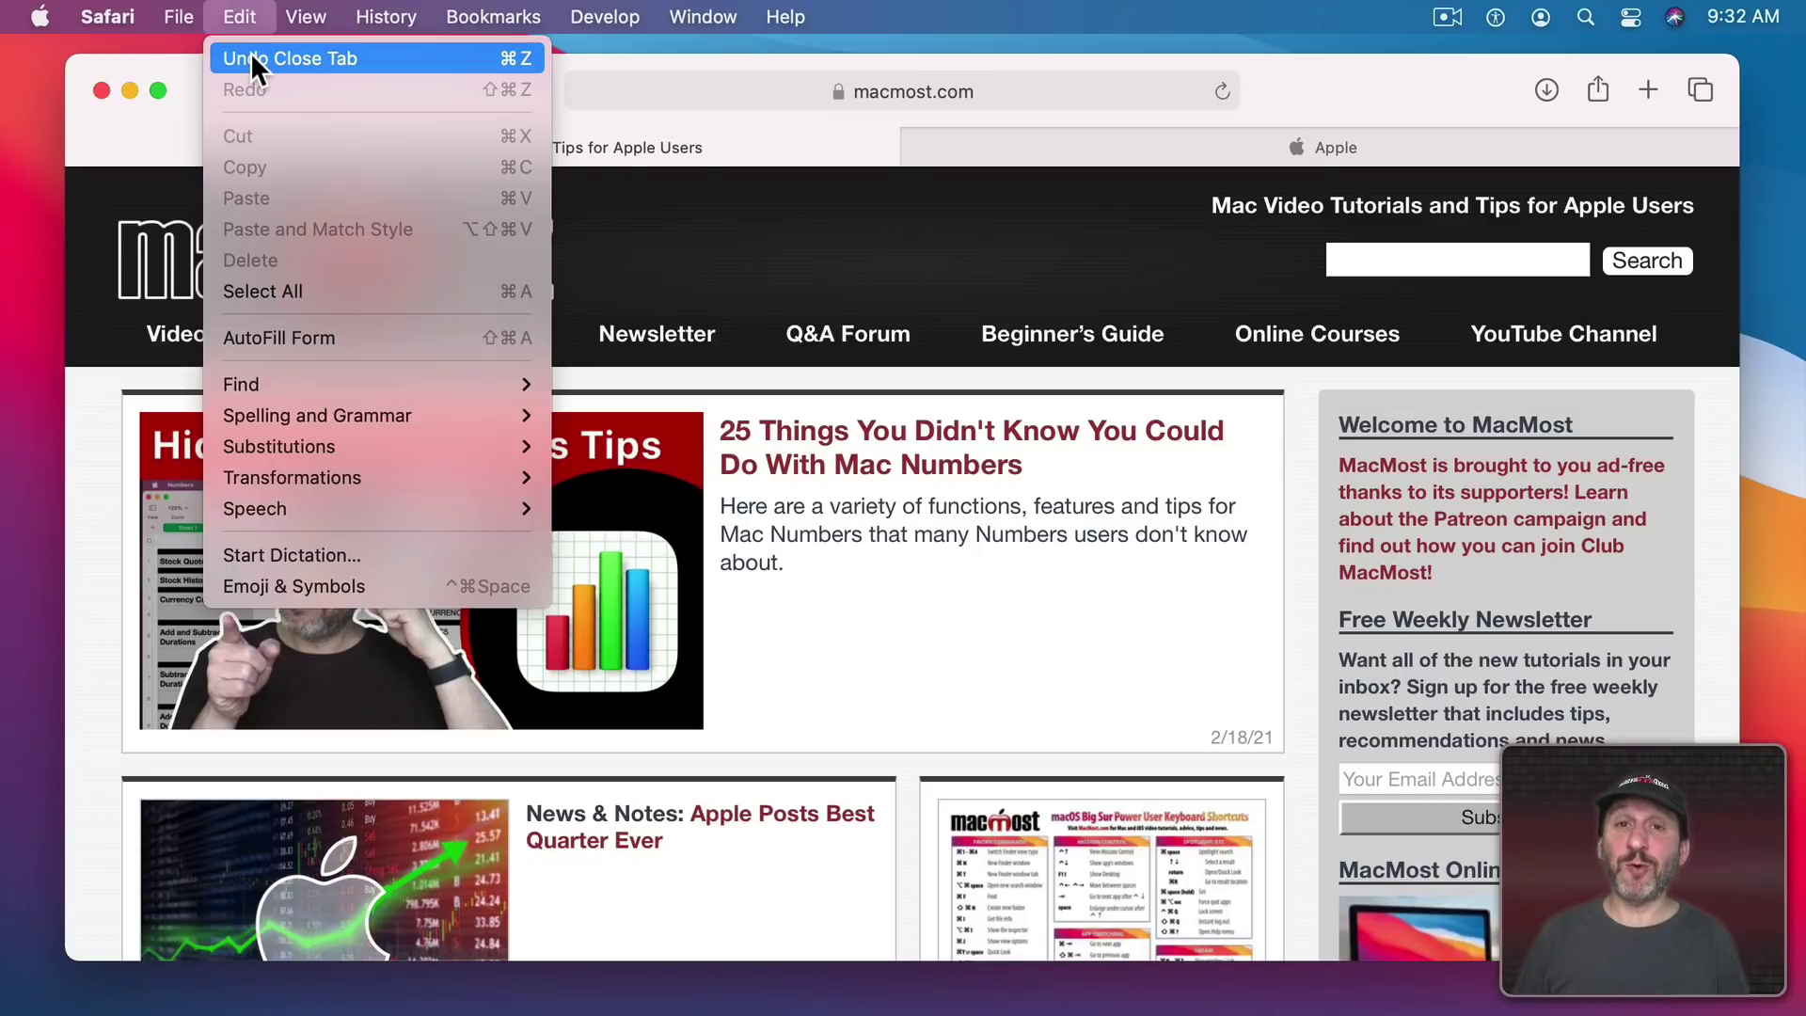
left_click(252, 58)
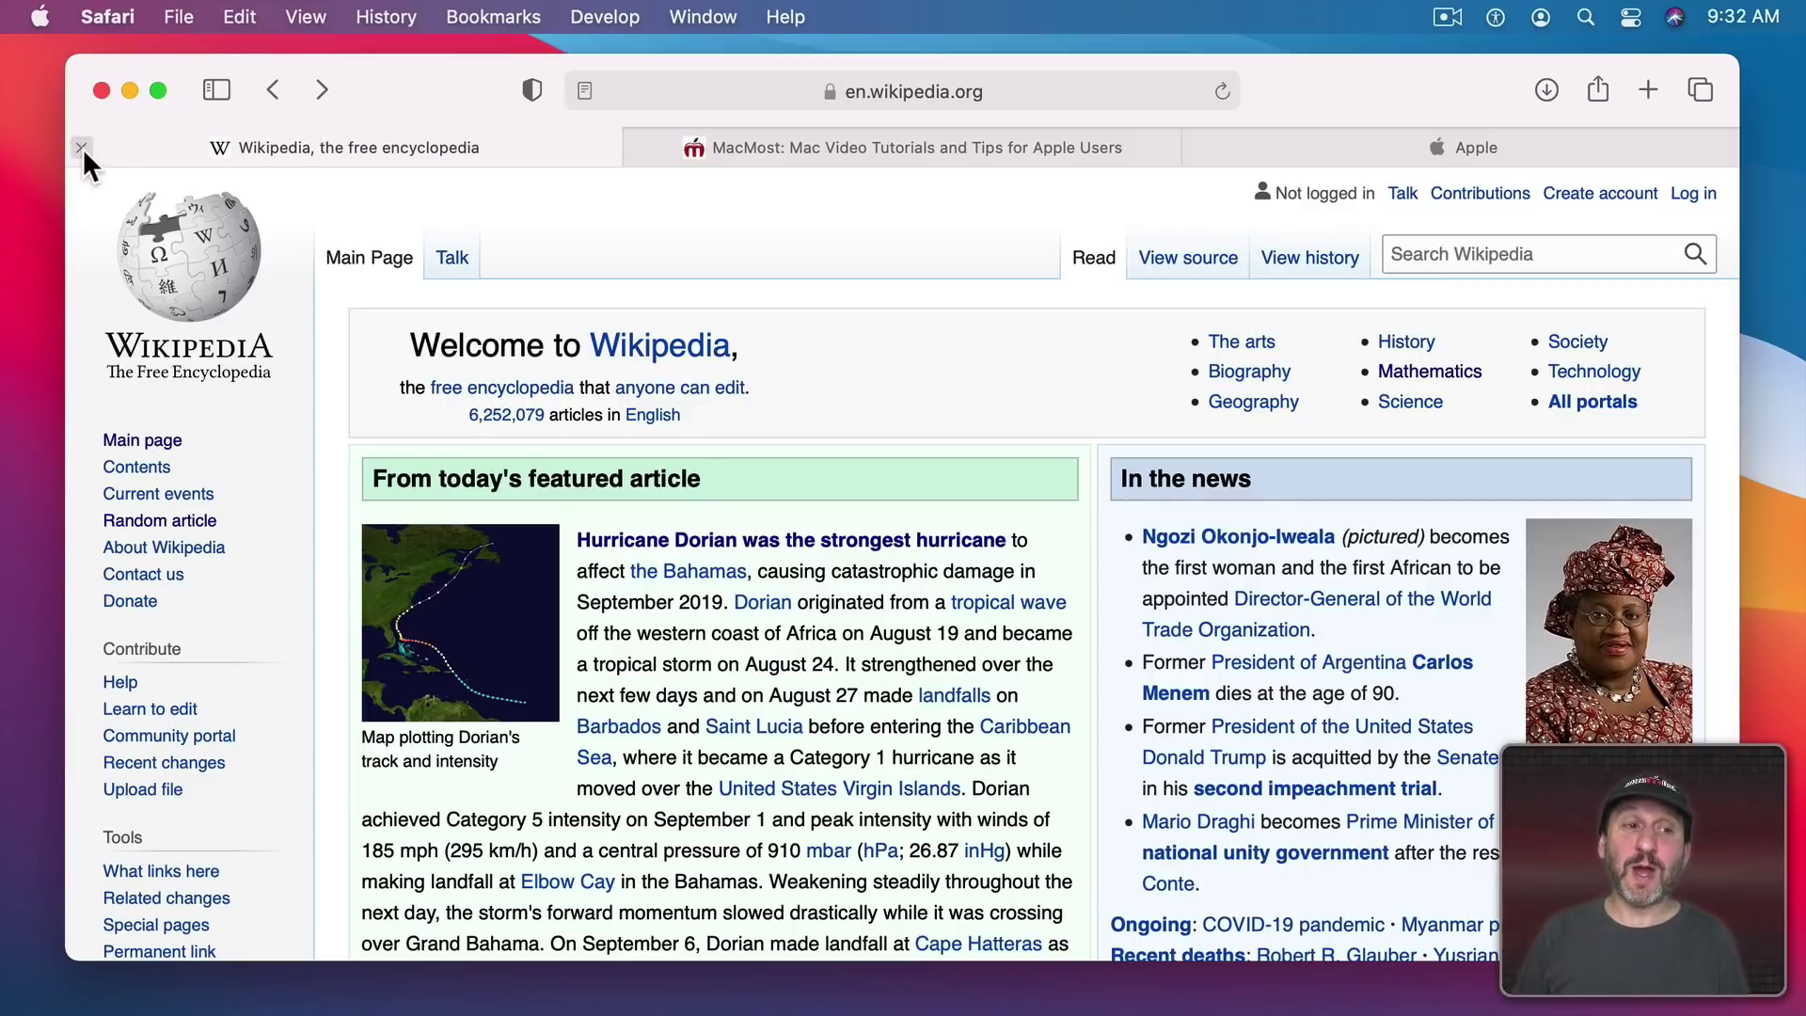
Step: Close the Wikipedia tab again and bring it back with History > Reopen Last Closed Tab
left_click(82, 147)
left_click(384, 17)
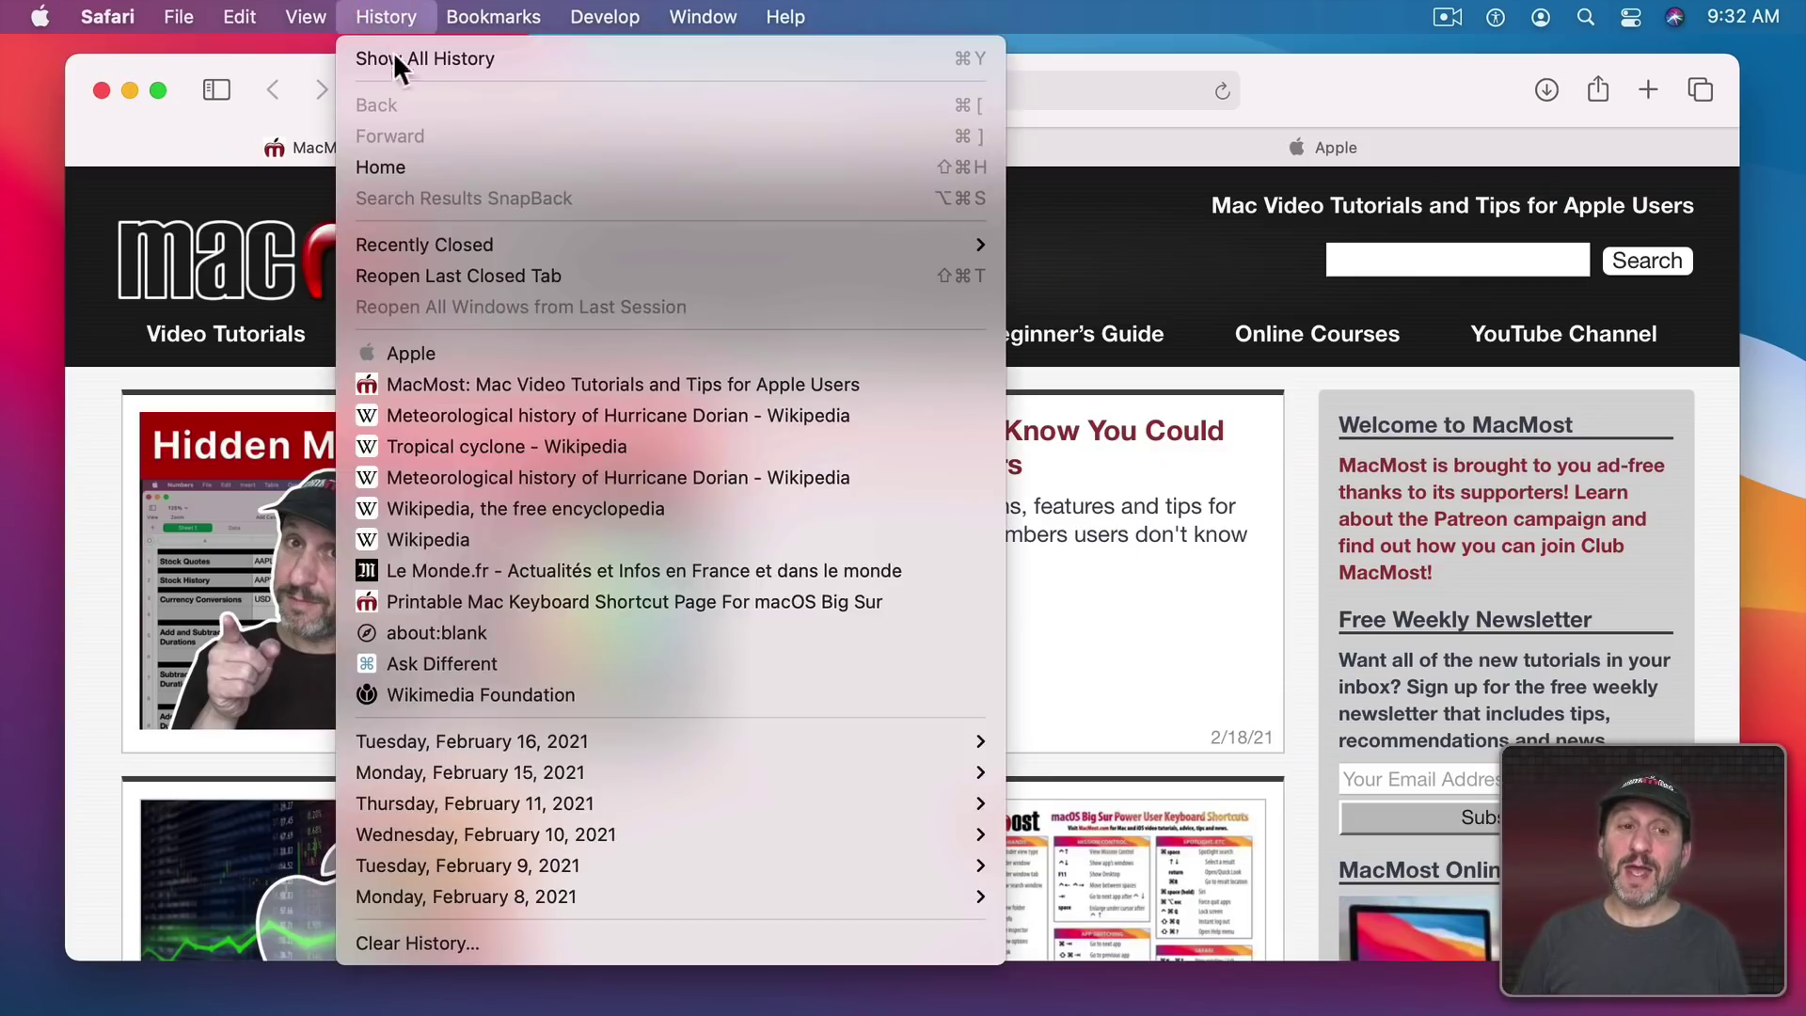
mouse_move(427, 237)
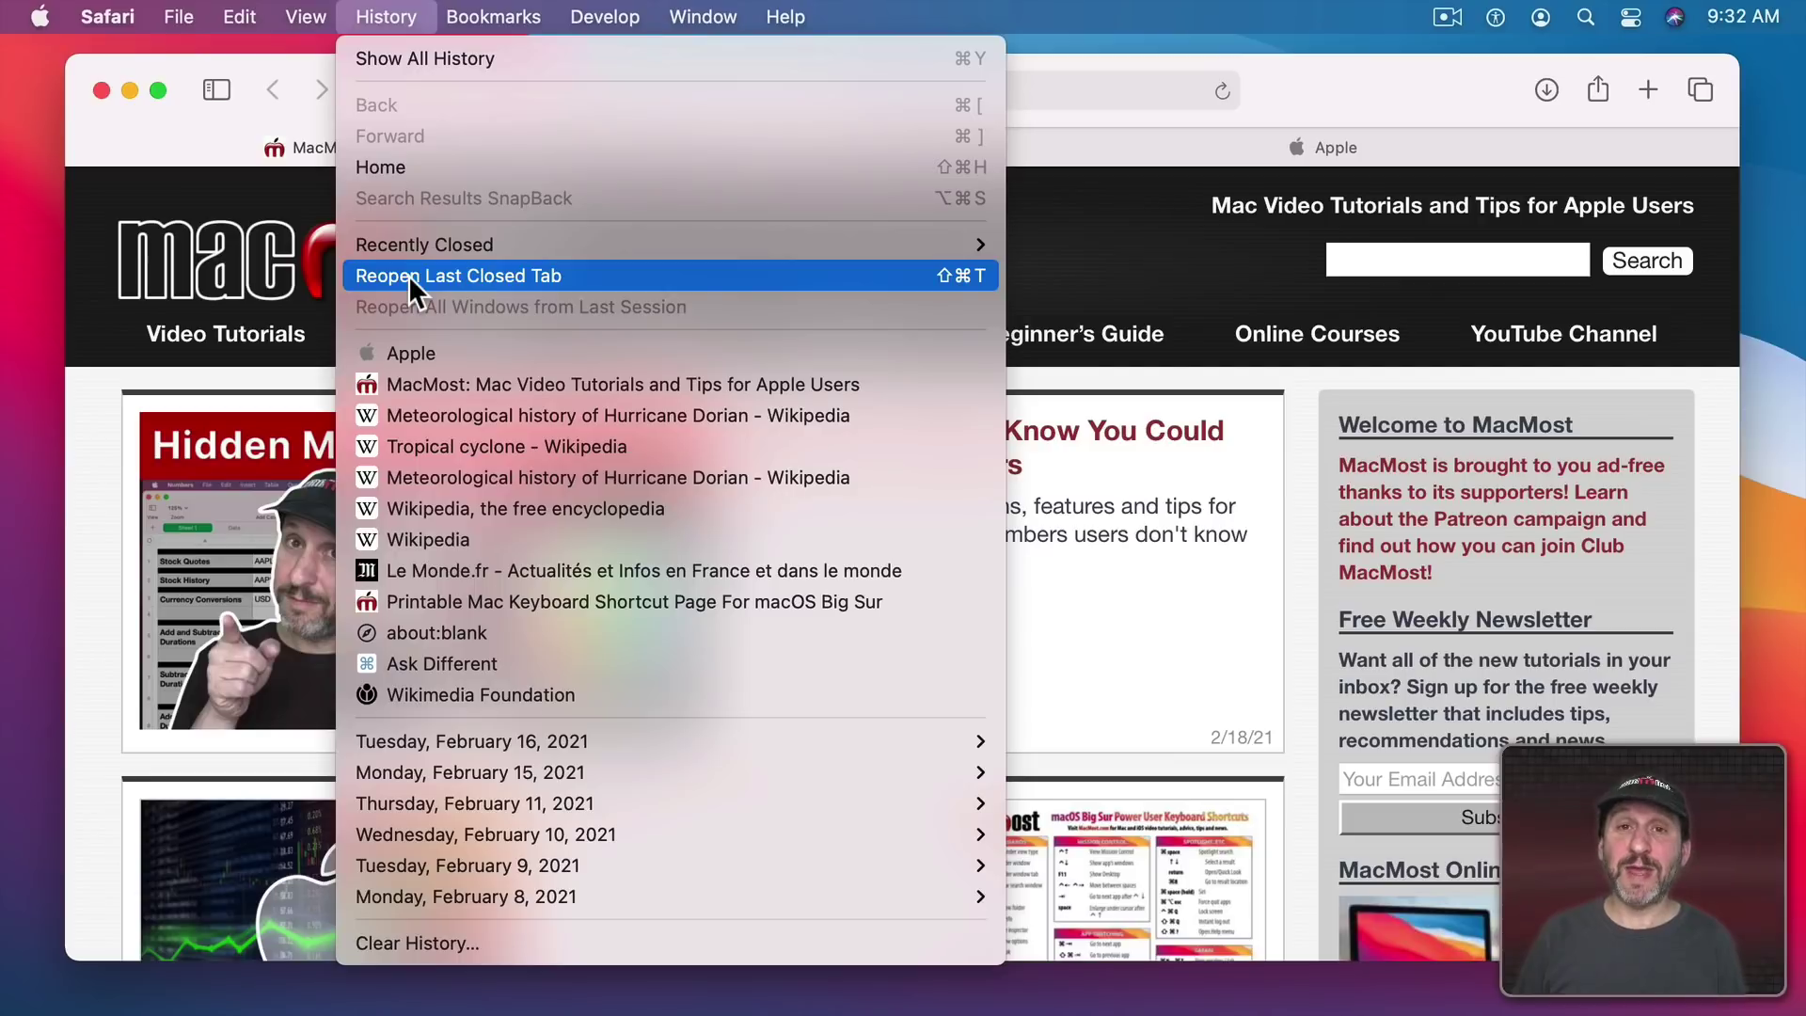
left_click(408, 275)
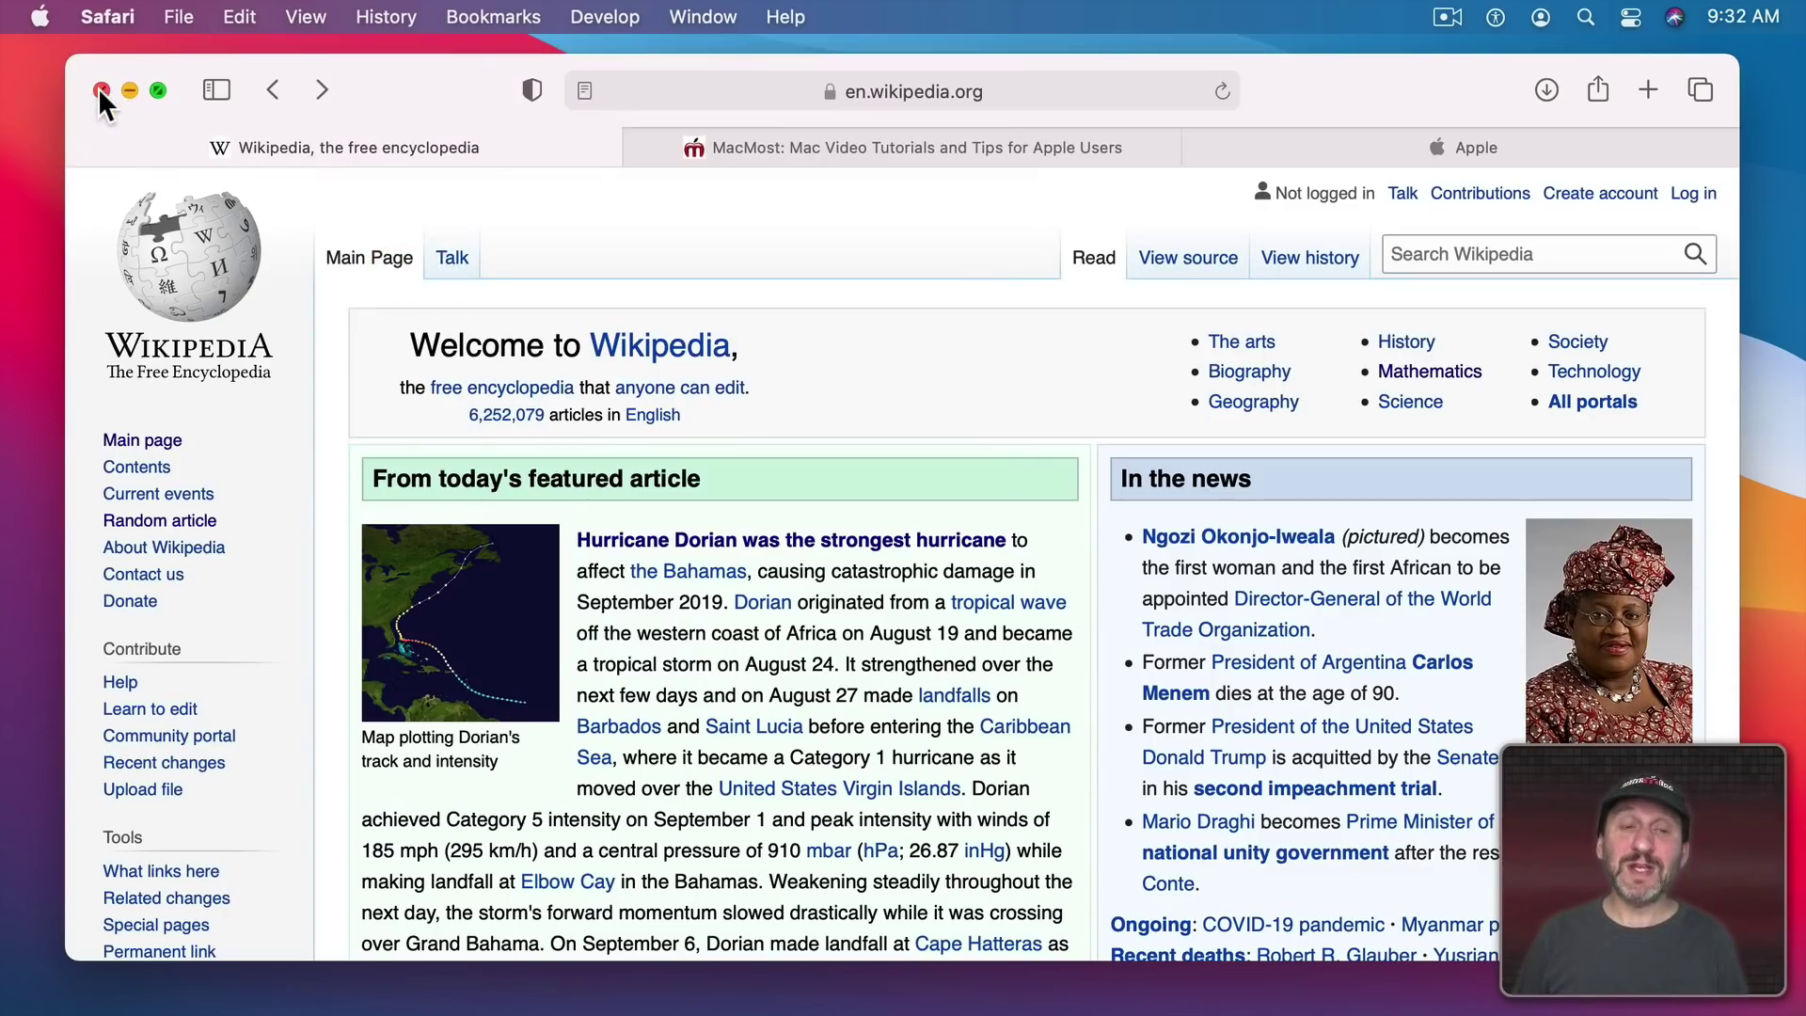
Step: Close the Safari window and restore it with History > Reopen Last Closed Window
left_click(99, 90)
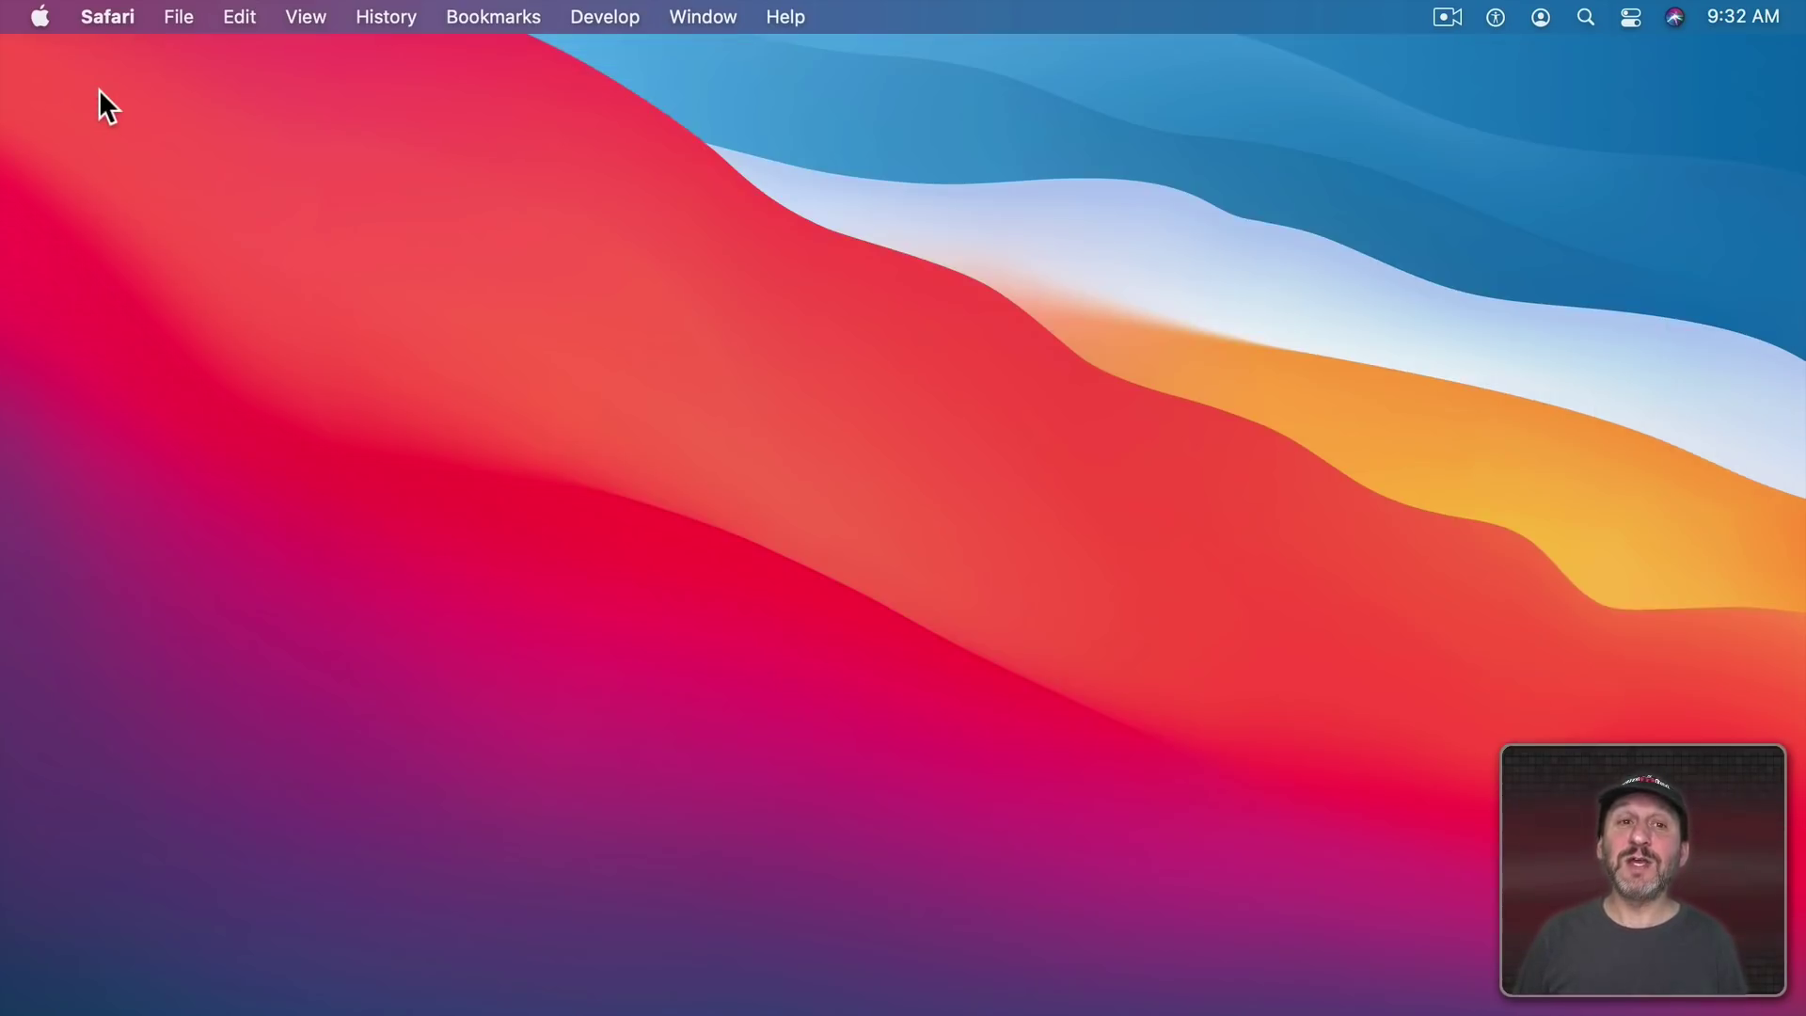
left_click(385, 14)
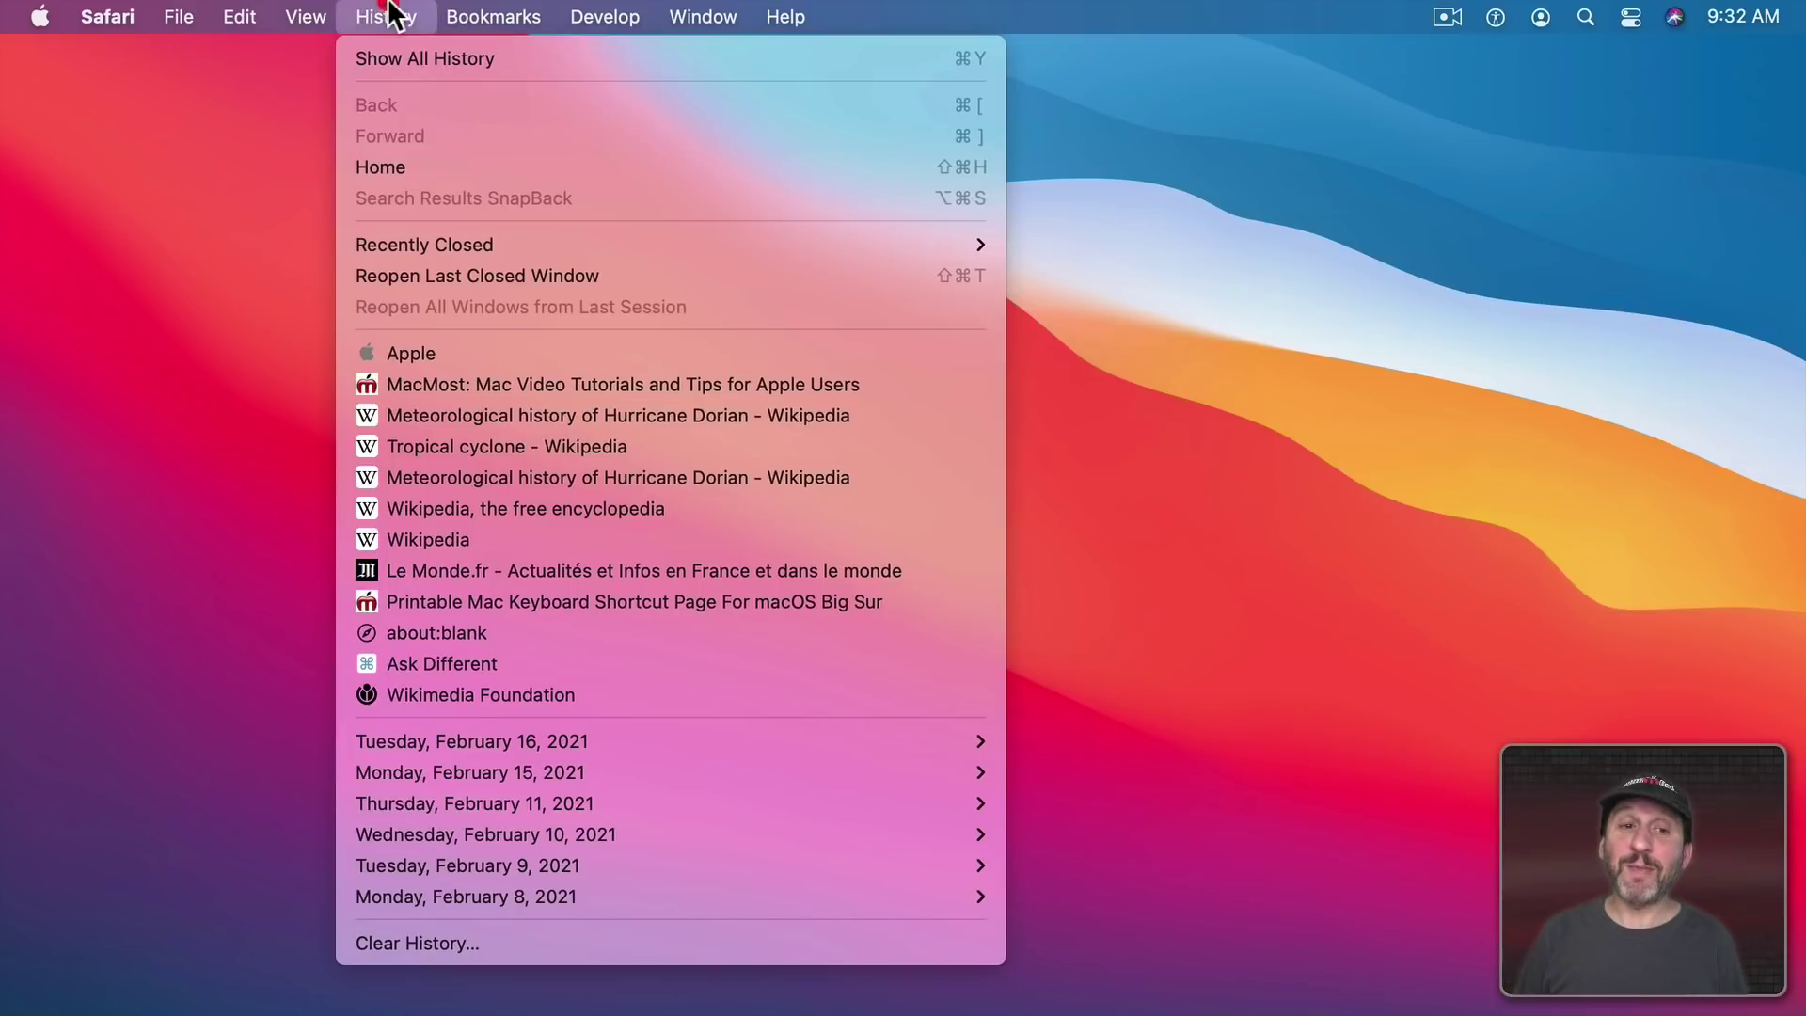
left_click(453, 276)
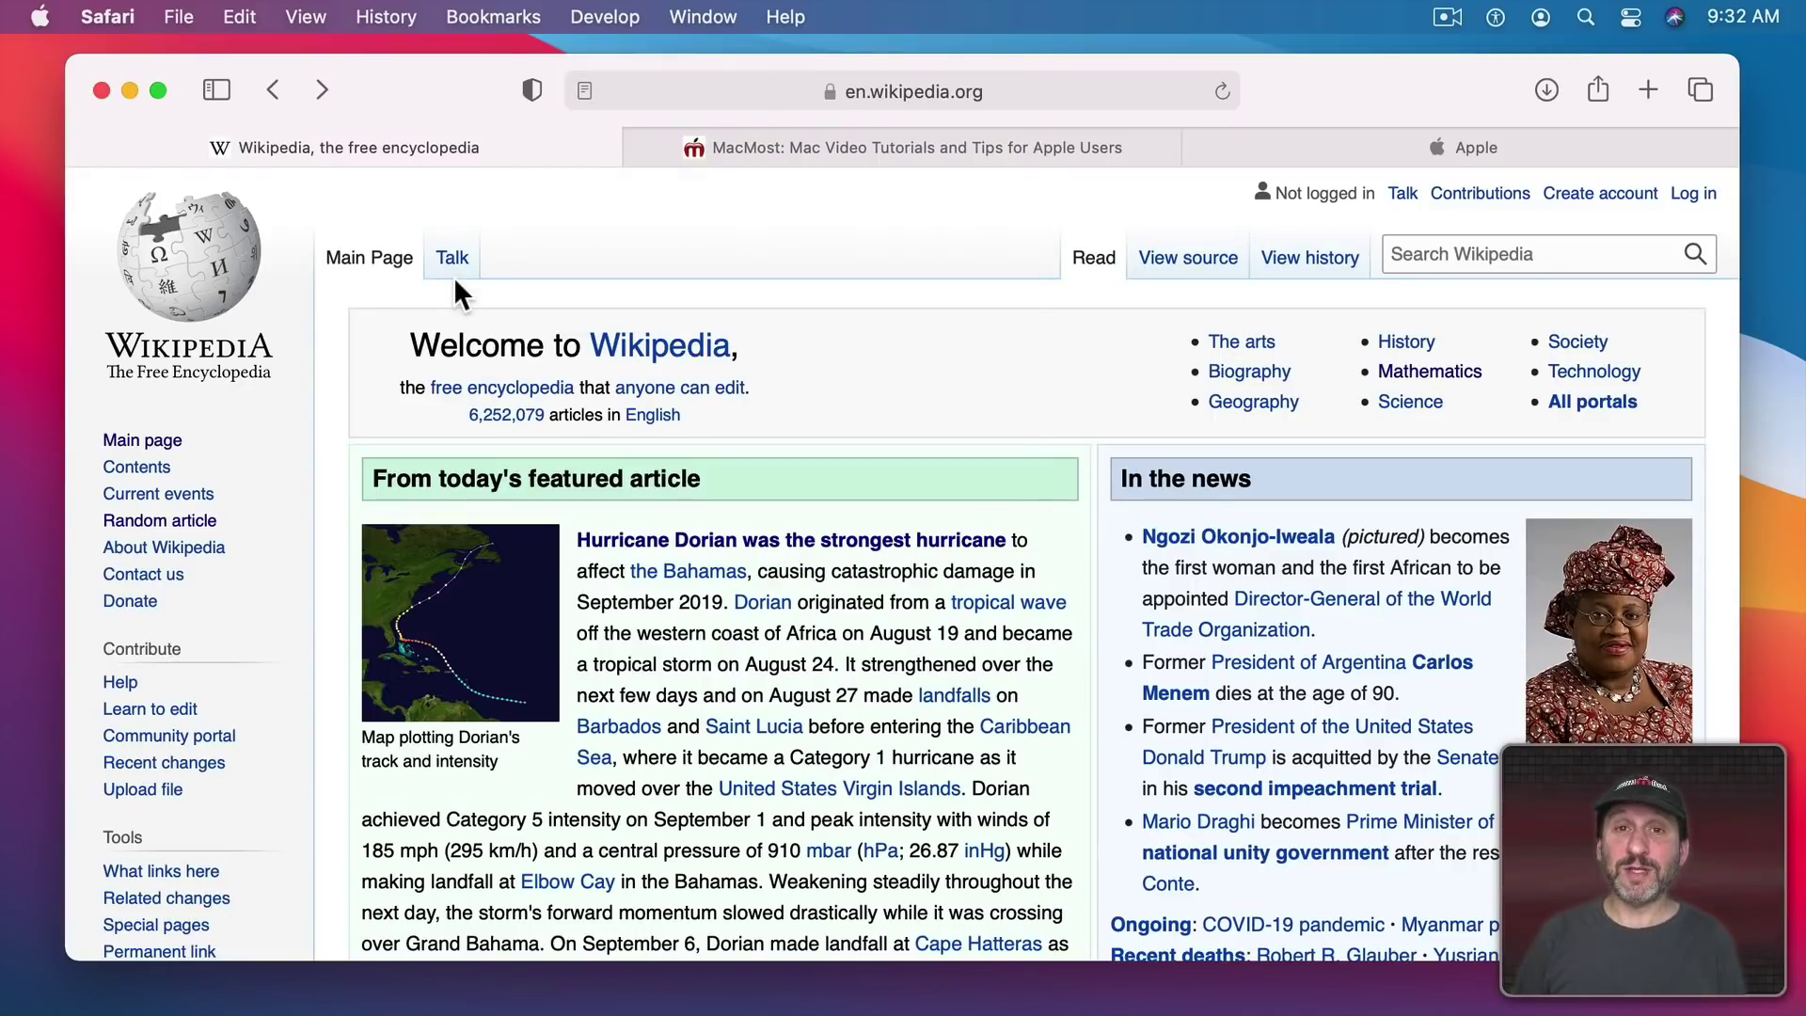
Step: Quit Safari, relaunch it from the Dock, and choose Reopen All Windows from Last Session
left_click(146, 16)
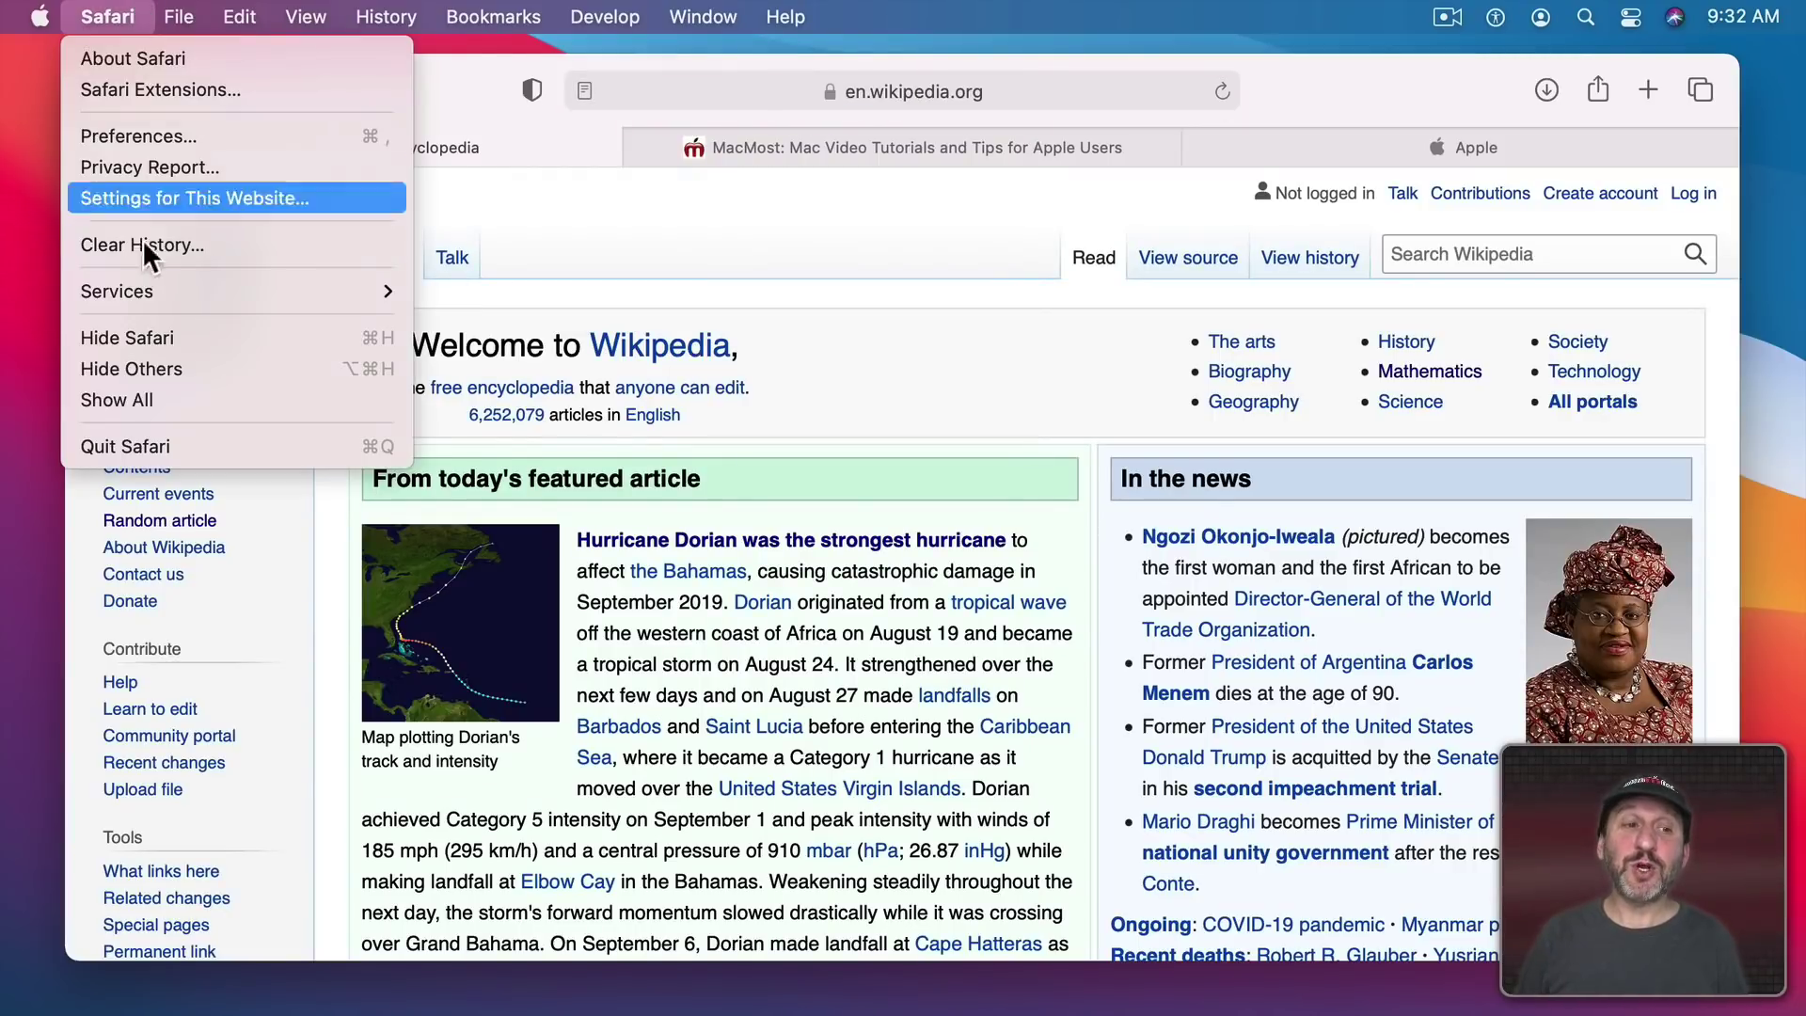
left_click(154, 452)
mouse_move(422, 982)
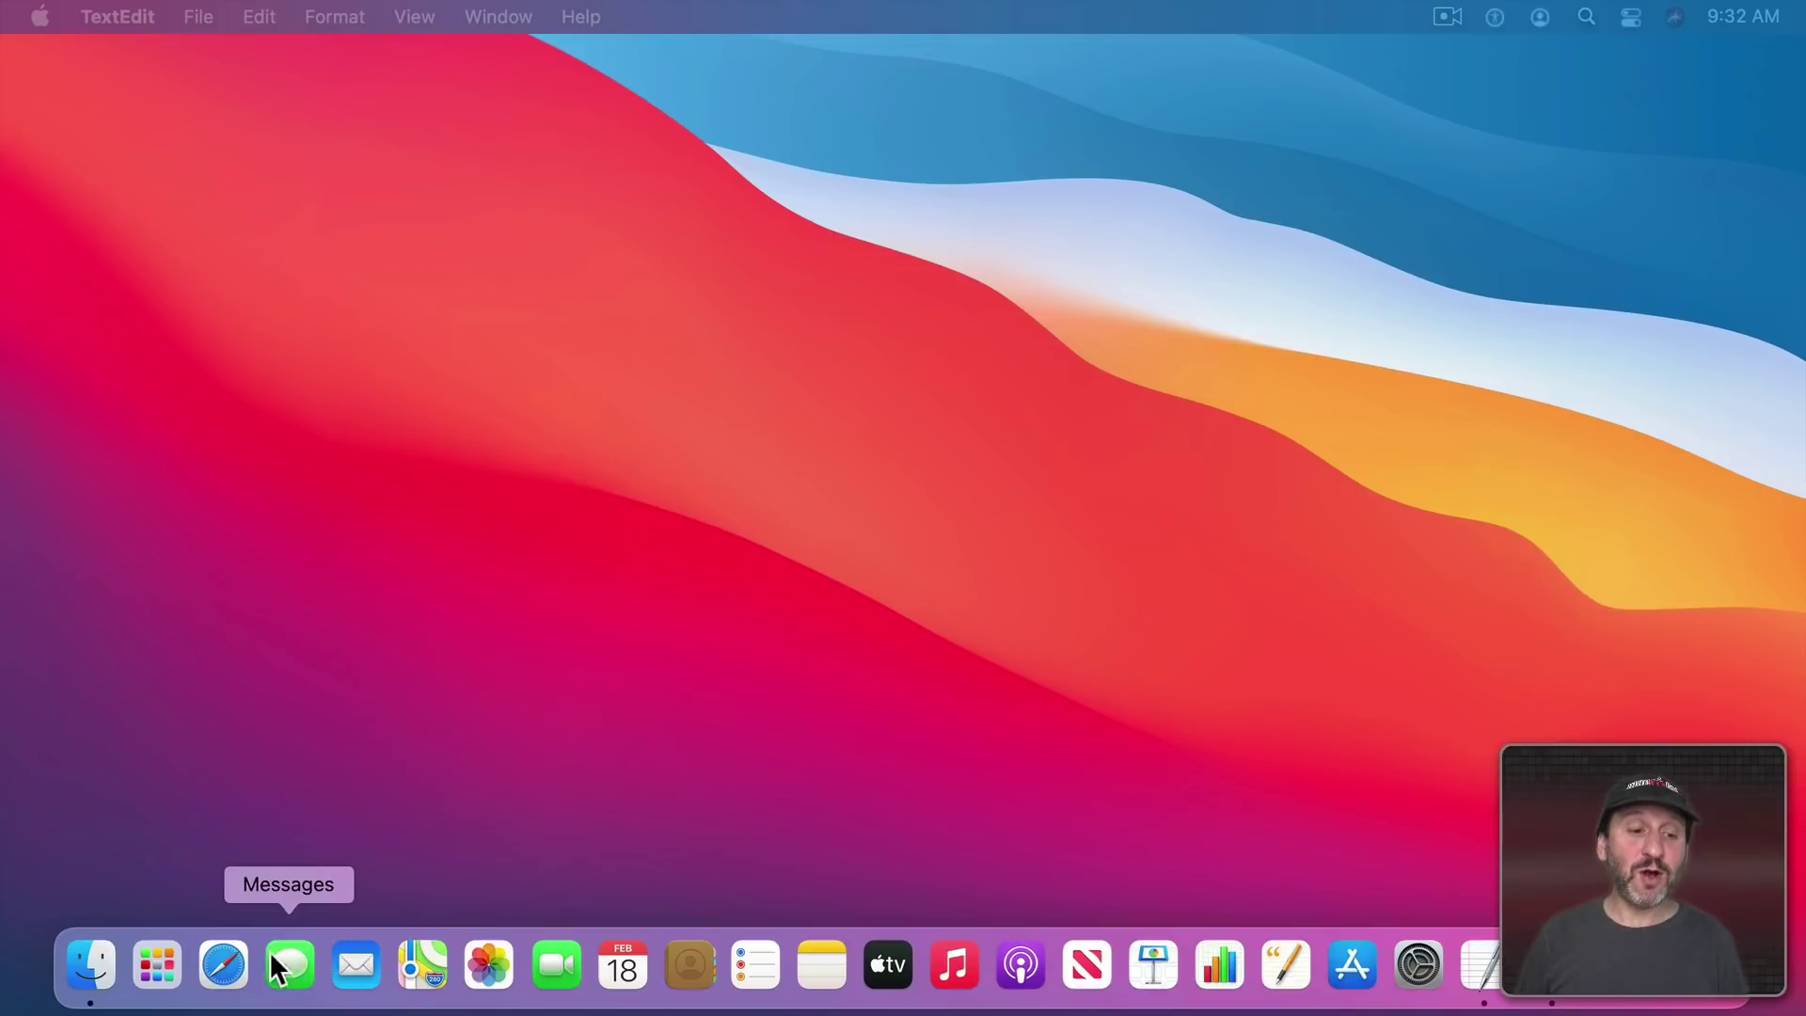
left_click(230, 961)
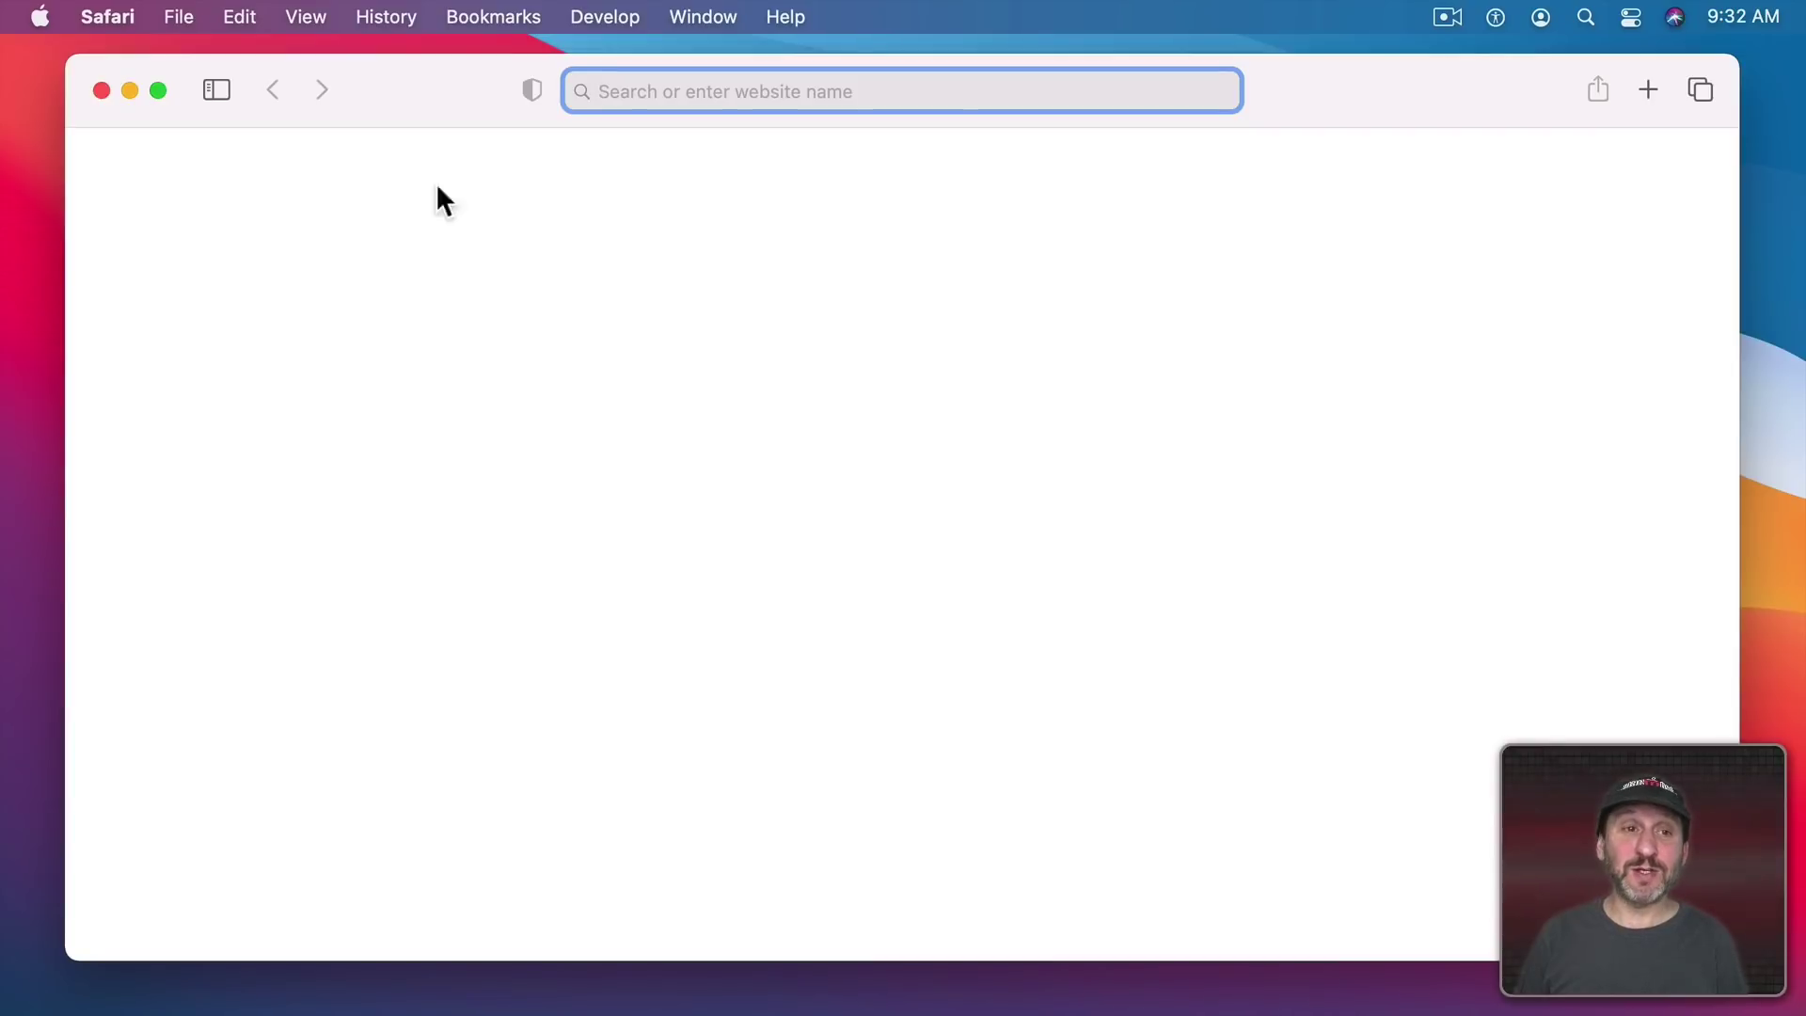
left_click(388, 25)
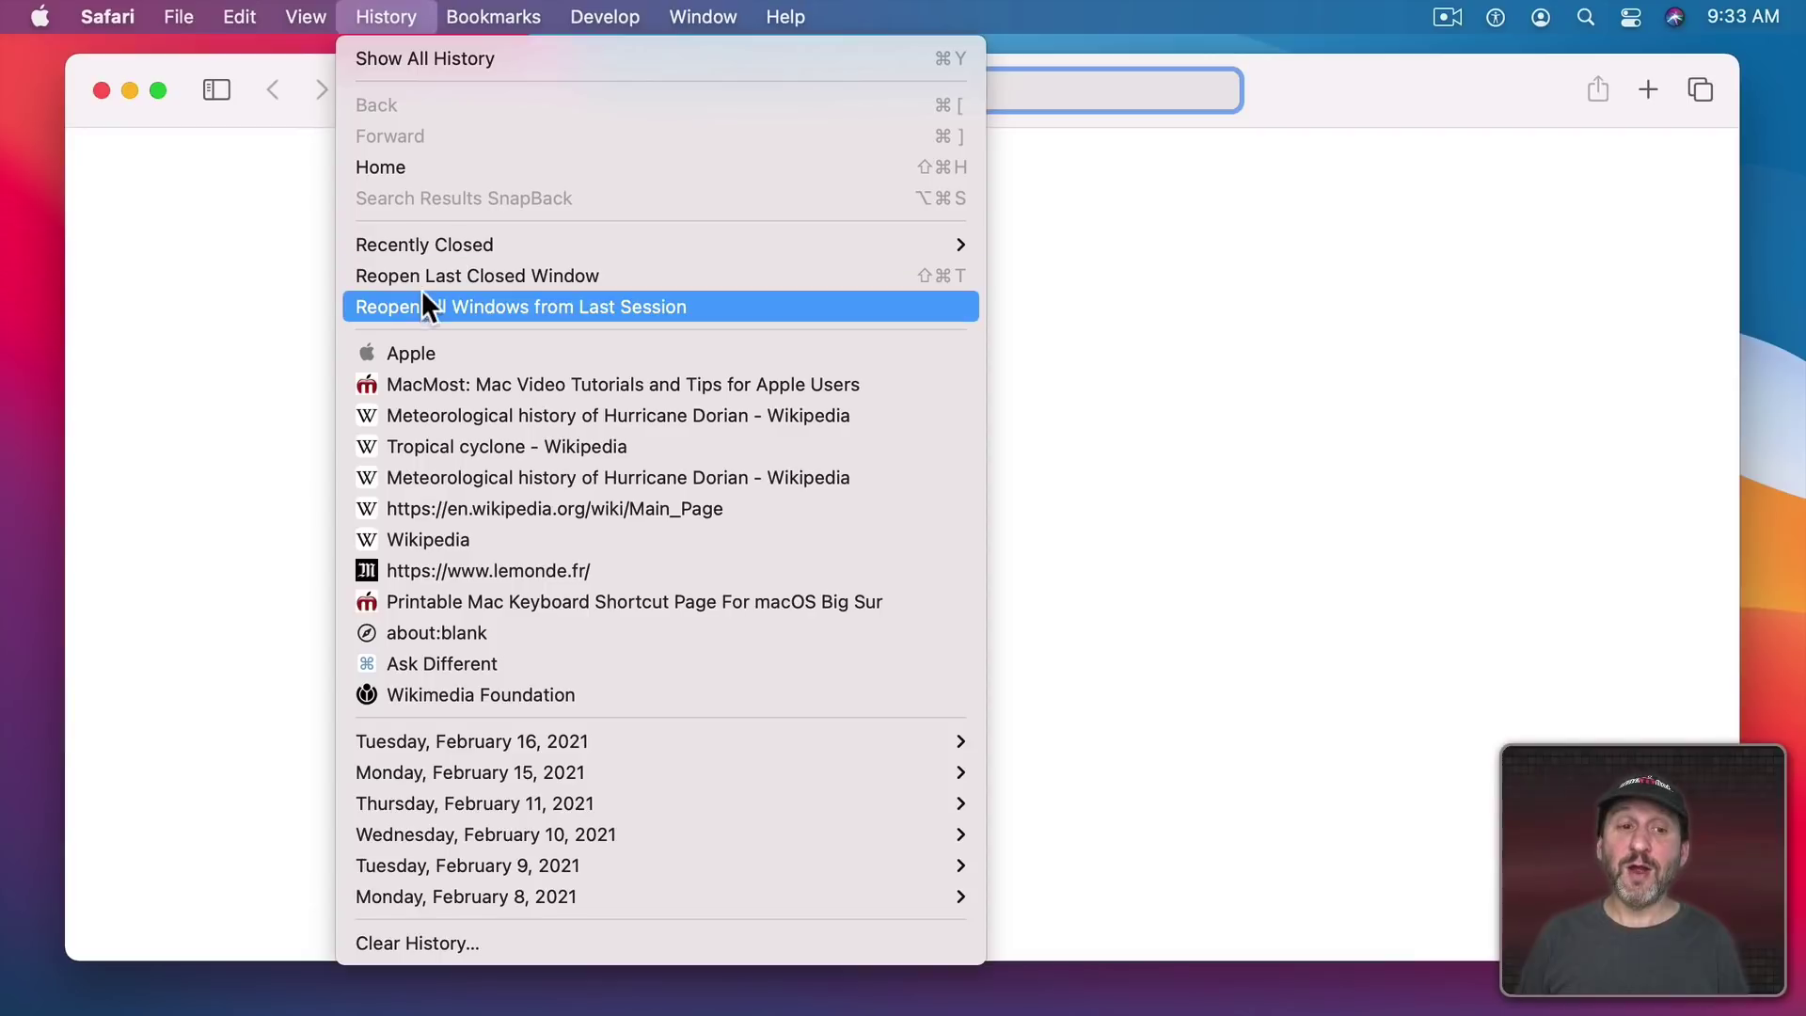
left_click(477, 310)
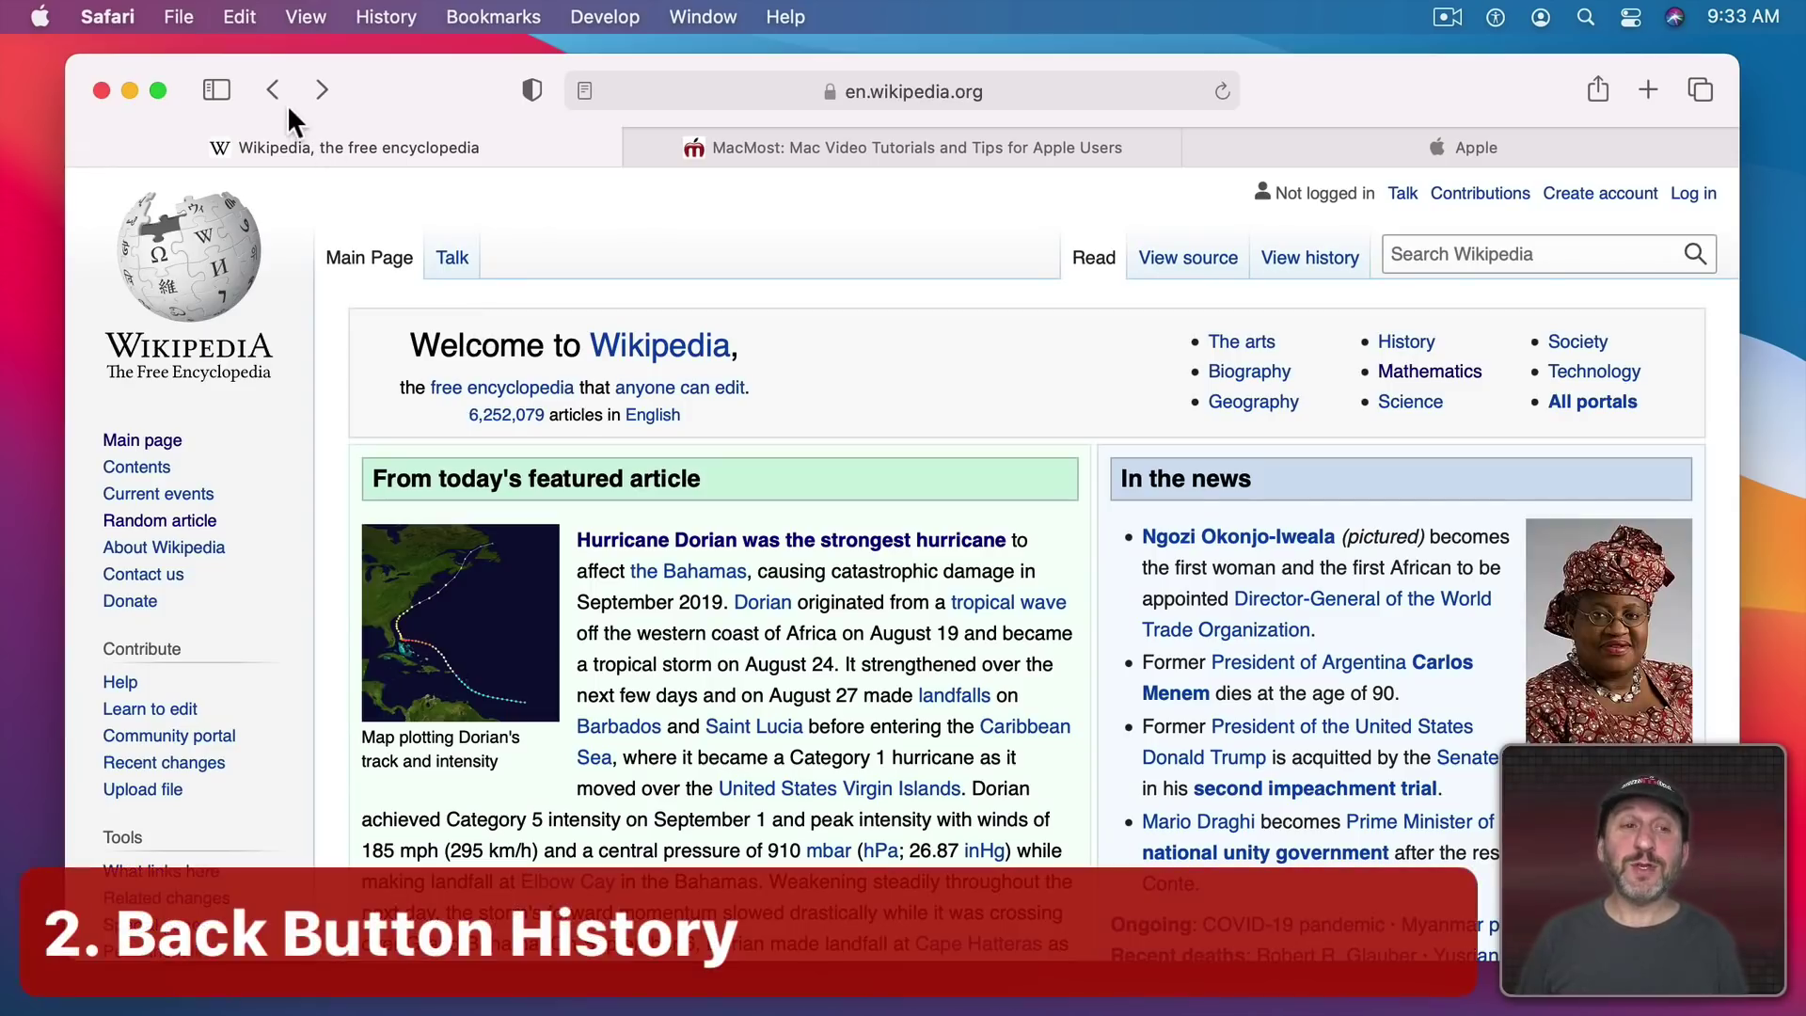
Step: Go back to the wikipedia.org portal, view the Back list, then pick a page from the Forward list
left_click(273, 90)
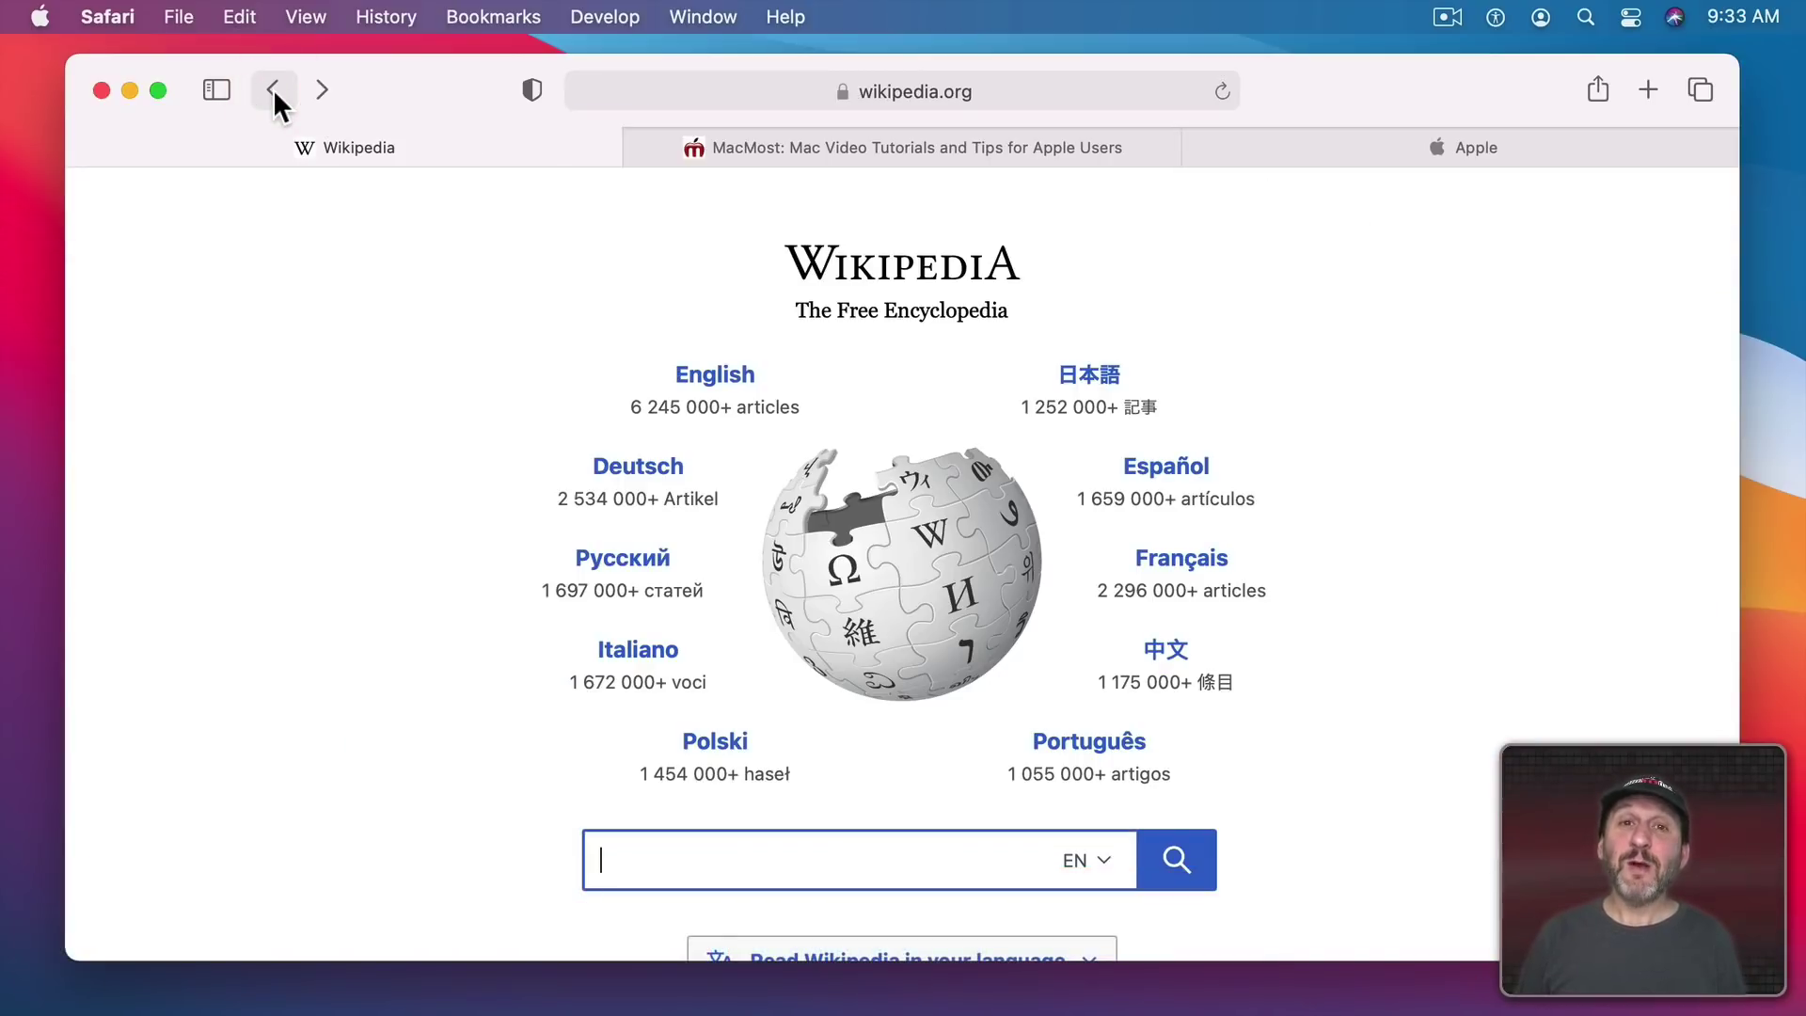
left_click(273, 90)
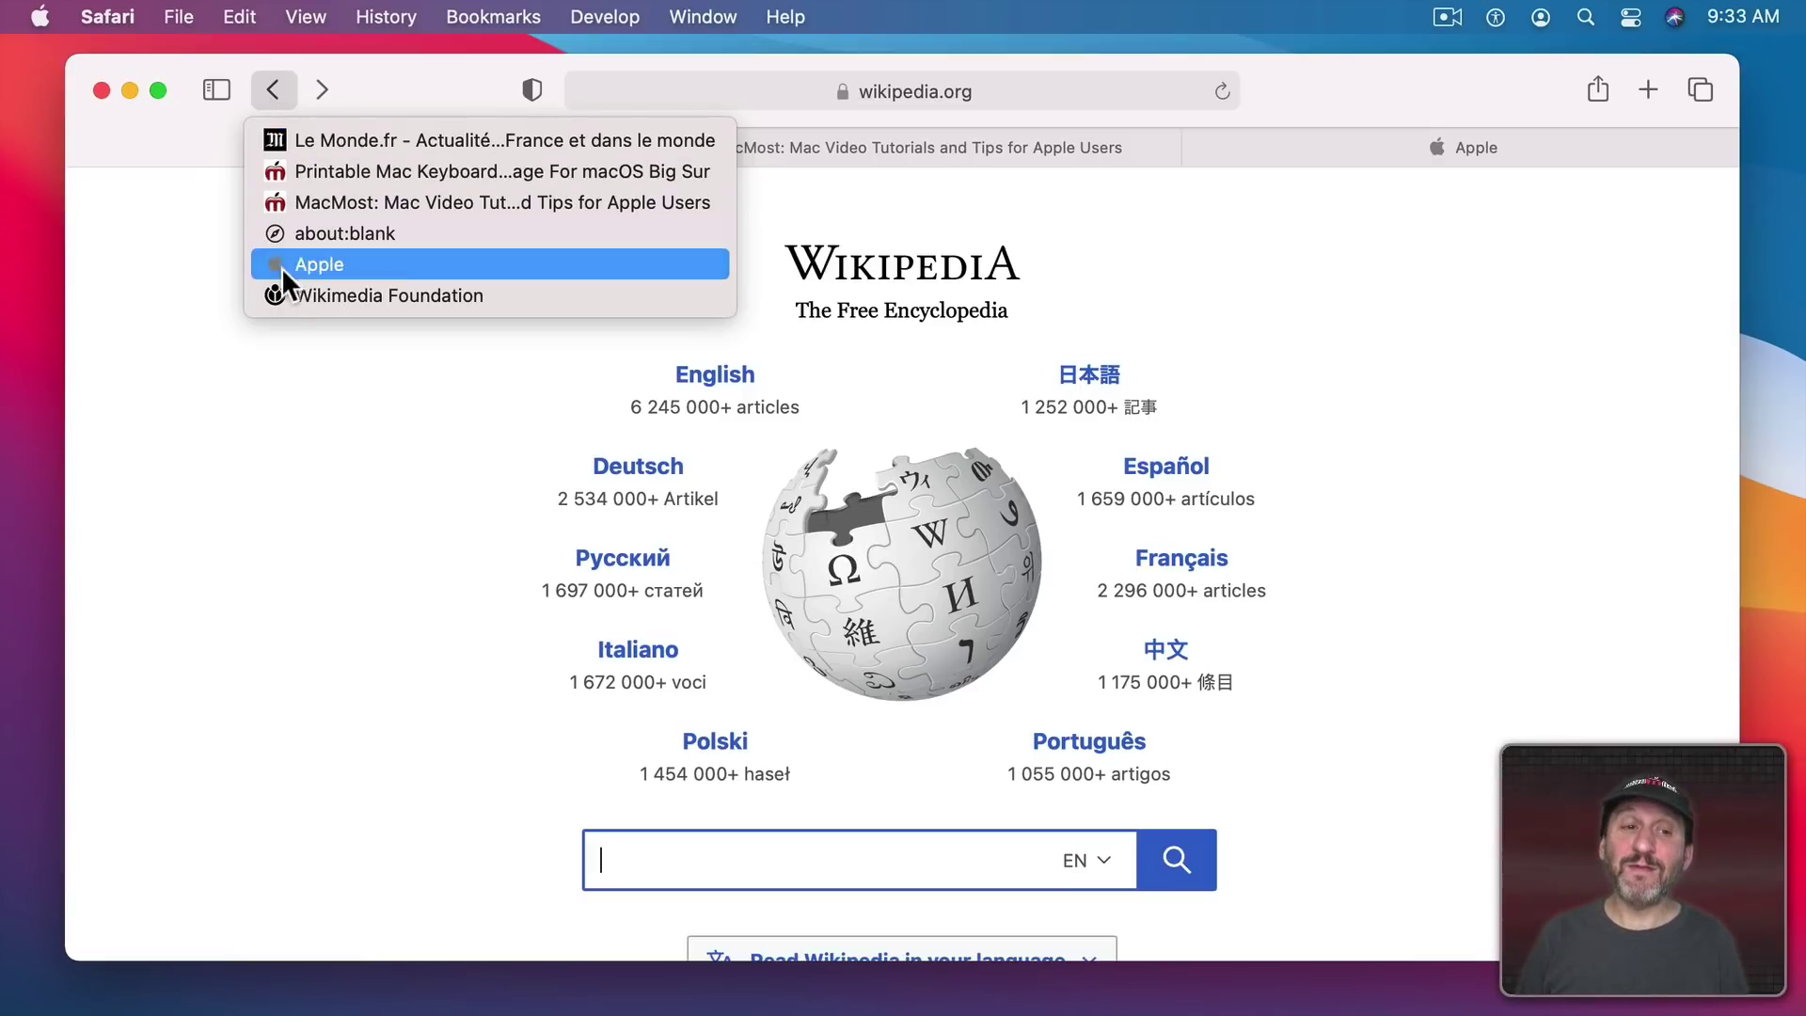
left_click(268, 76)
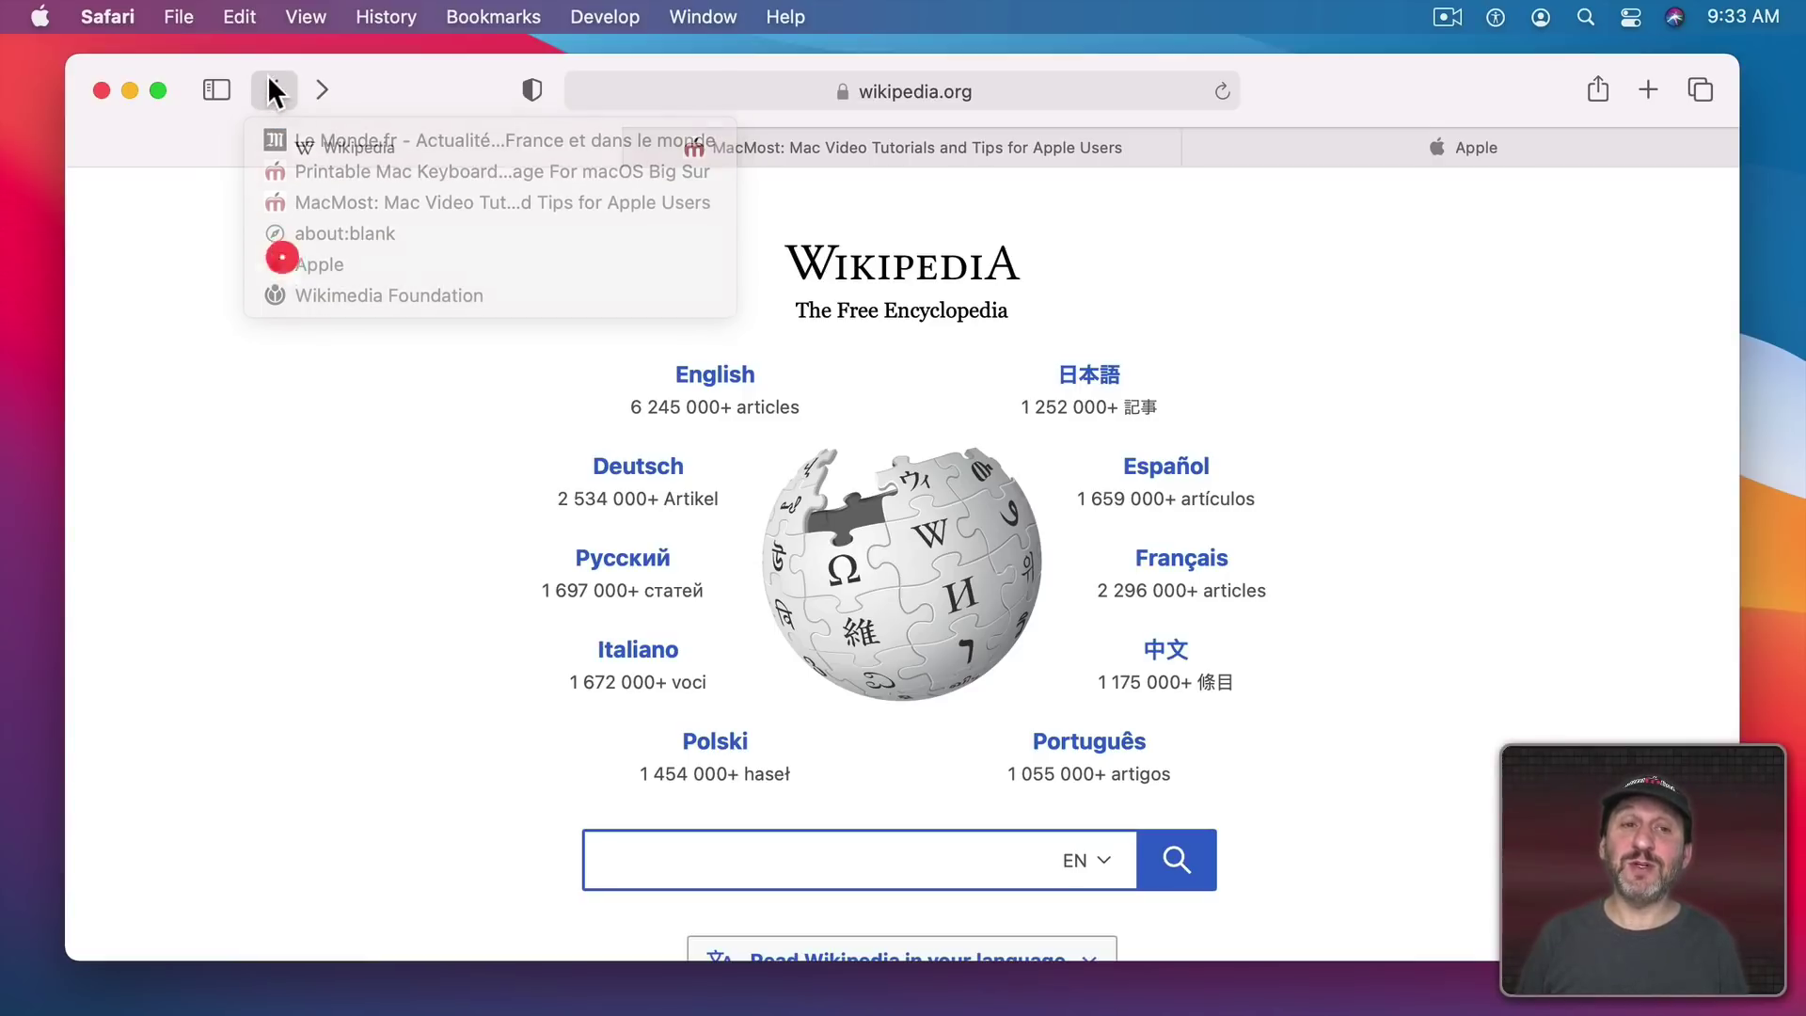
left_click(335, 80)
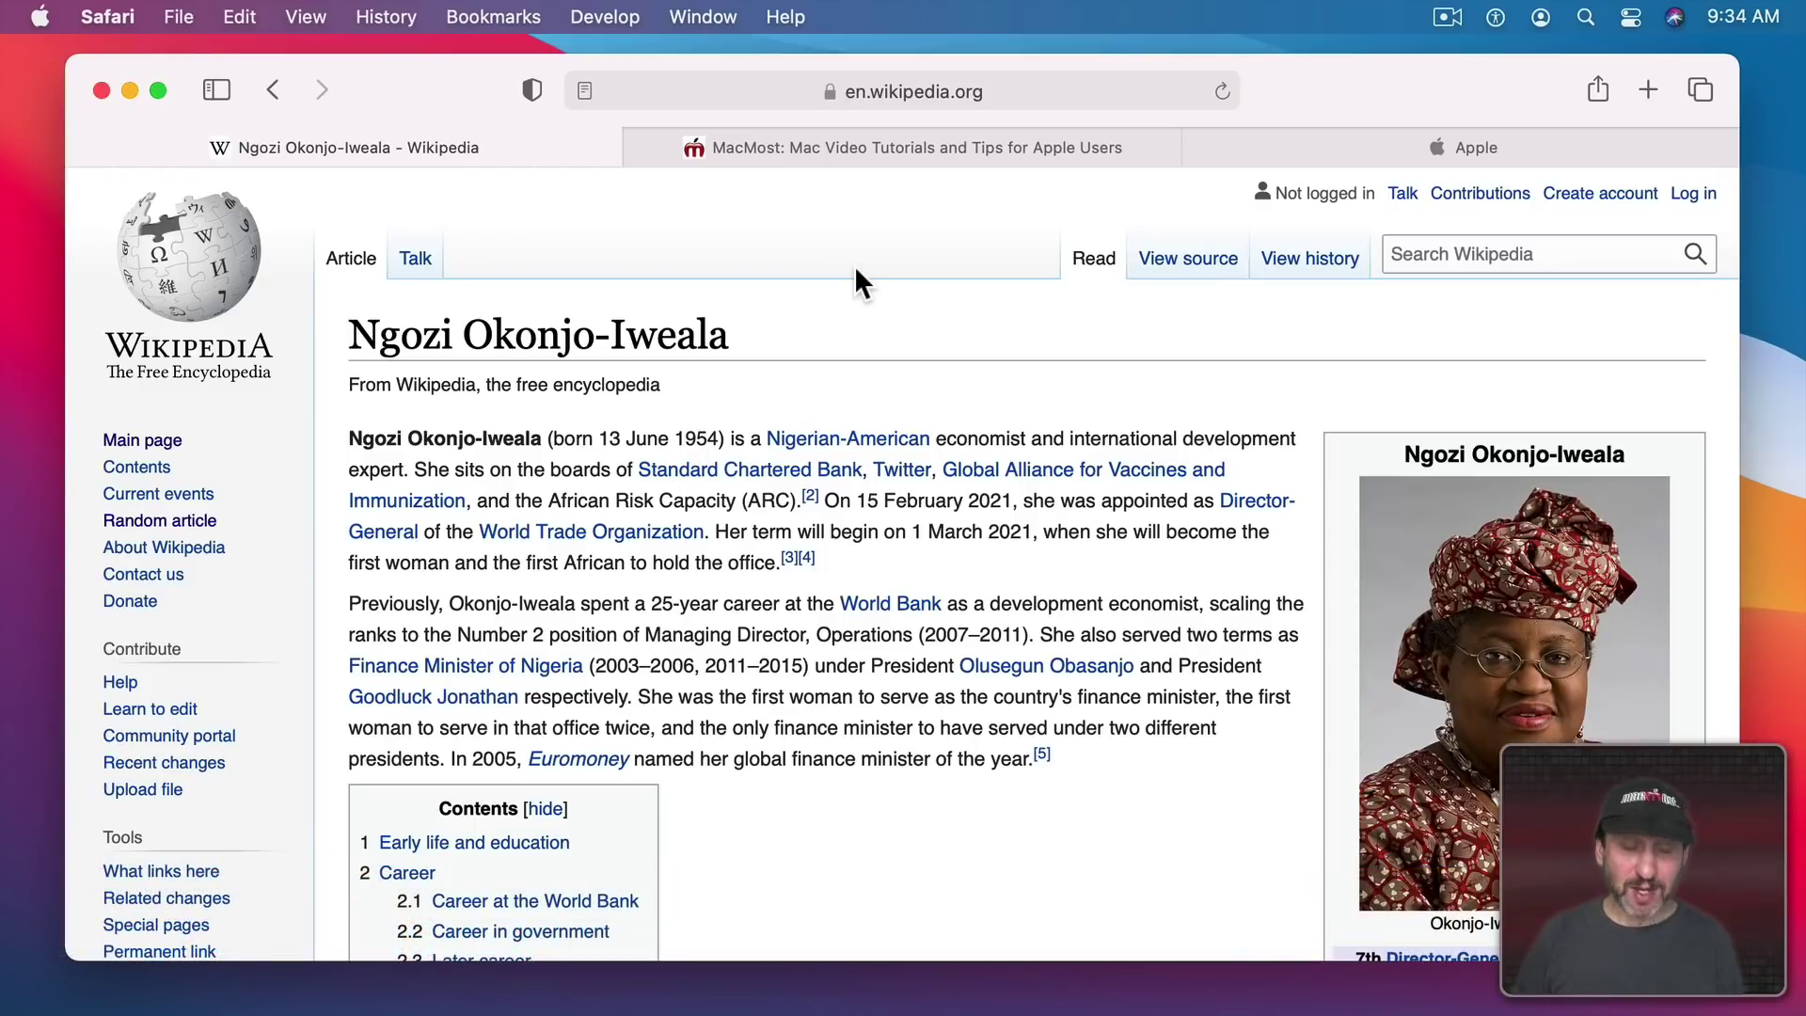
Step: Find 'finance' on the page in Contains mode and step through the next three matches
key("super+f")
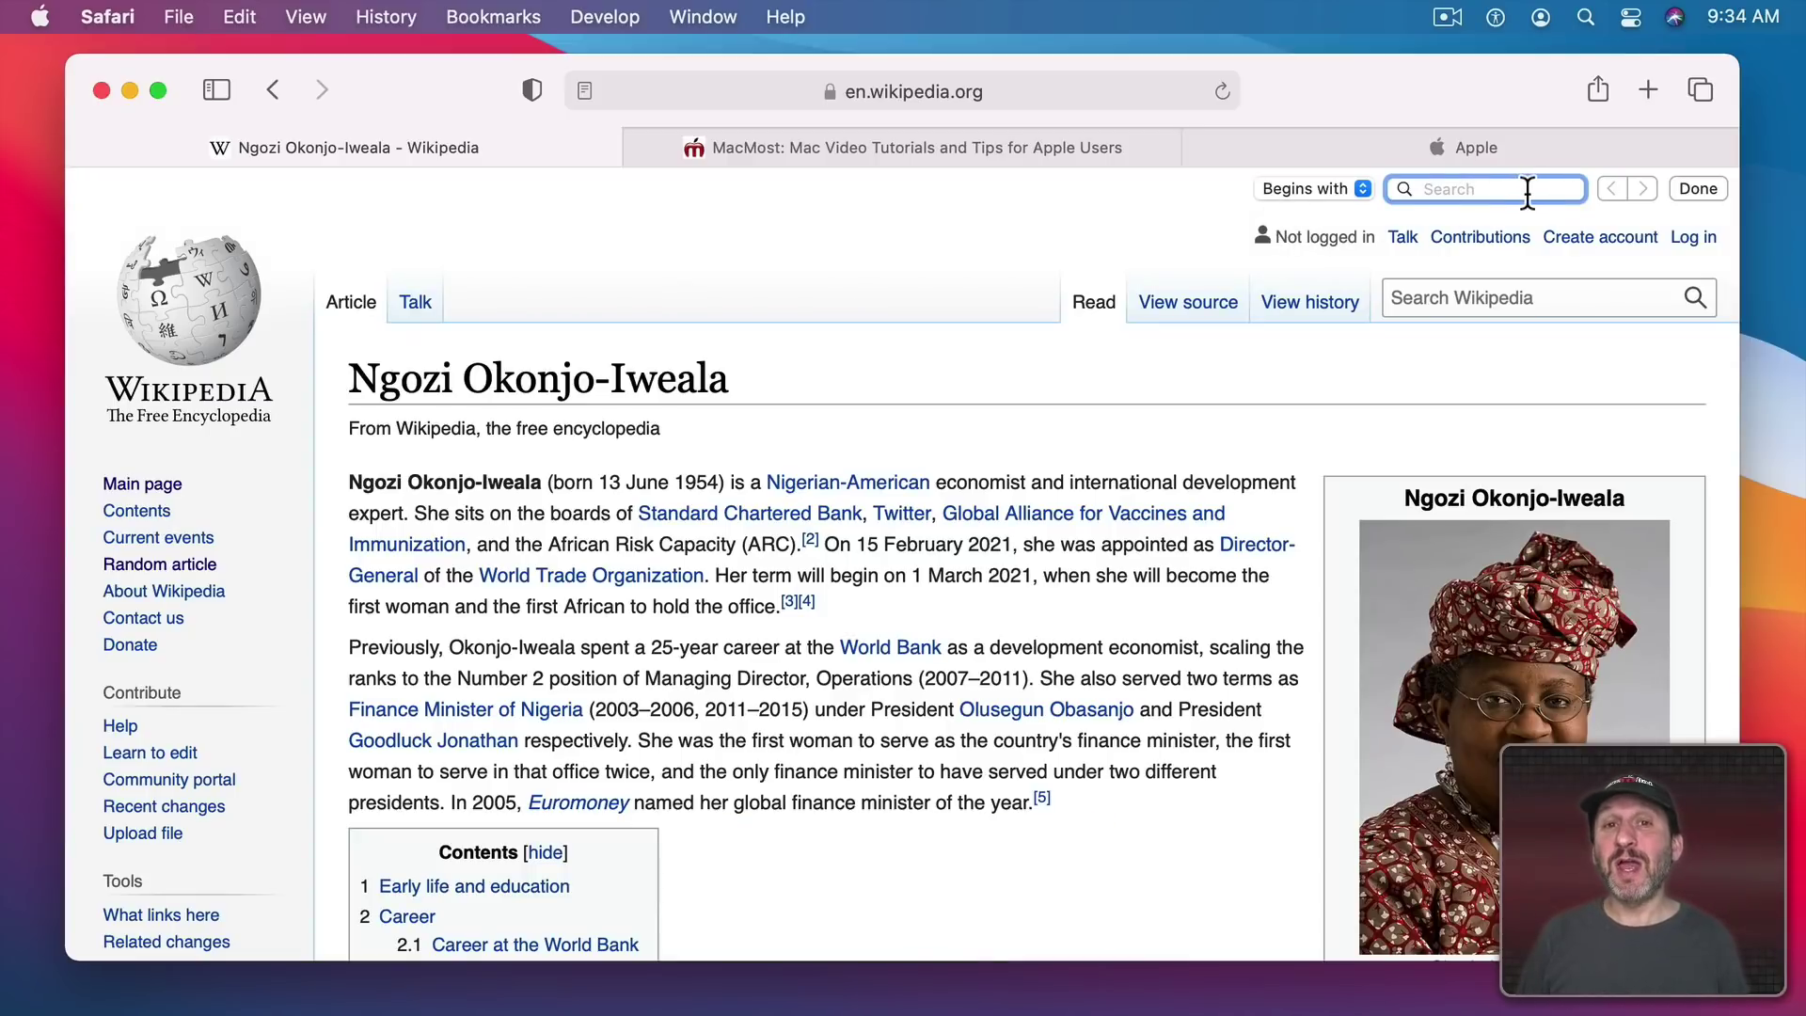
left_click(1333, 186)
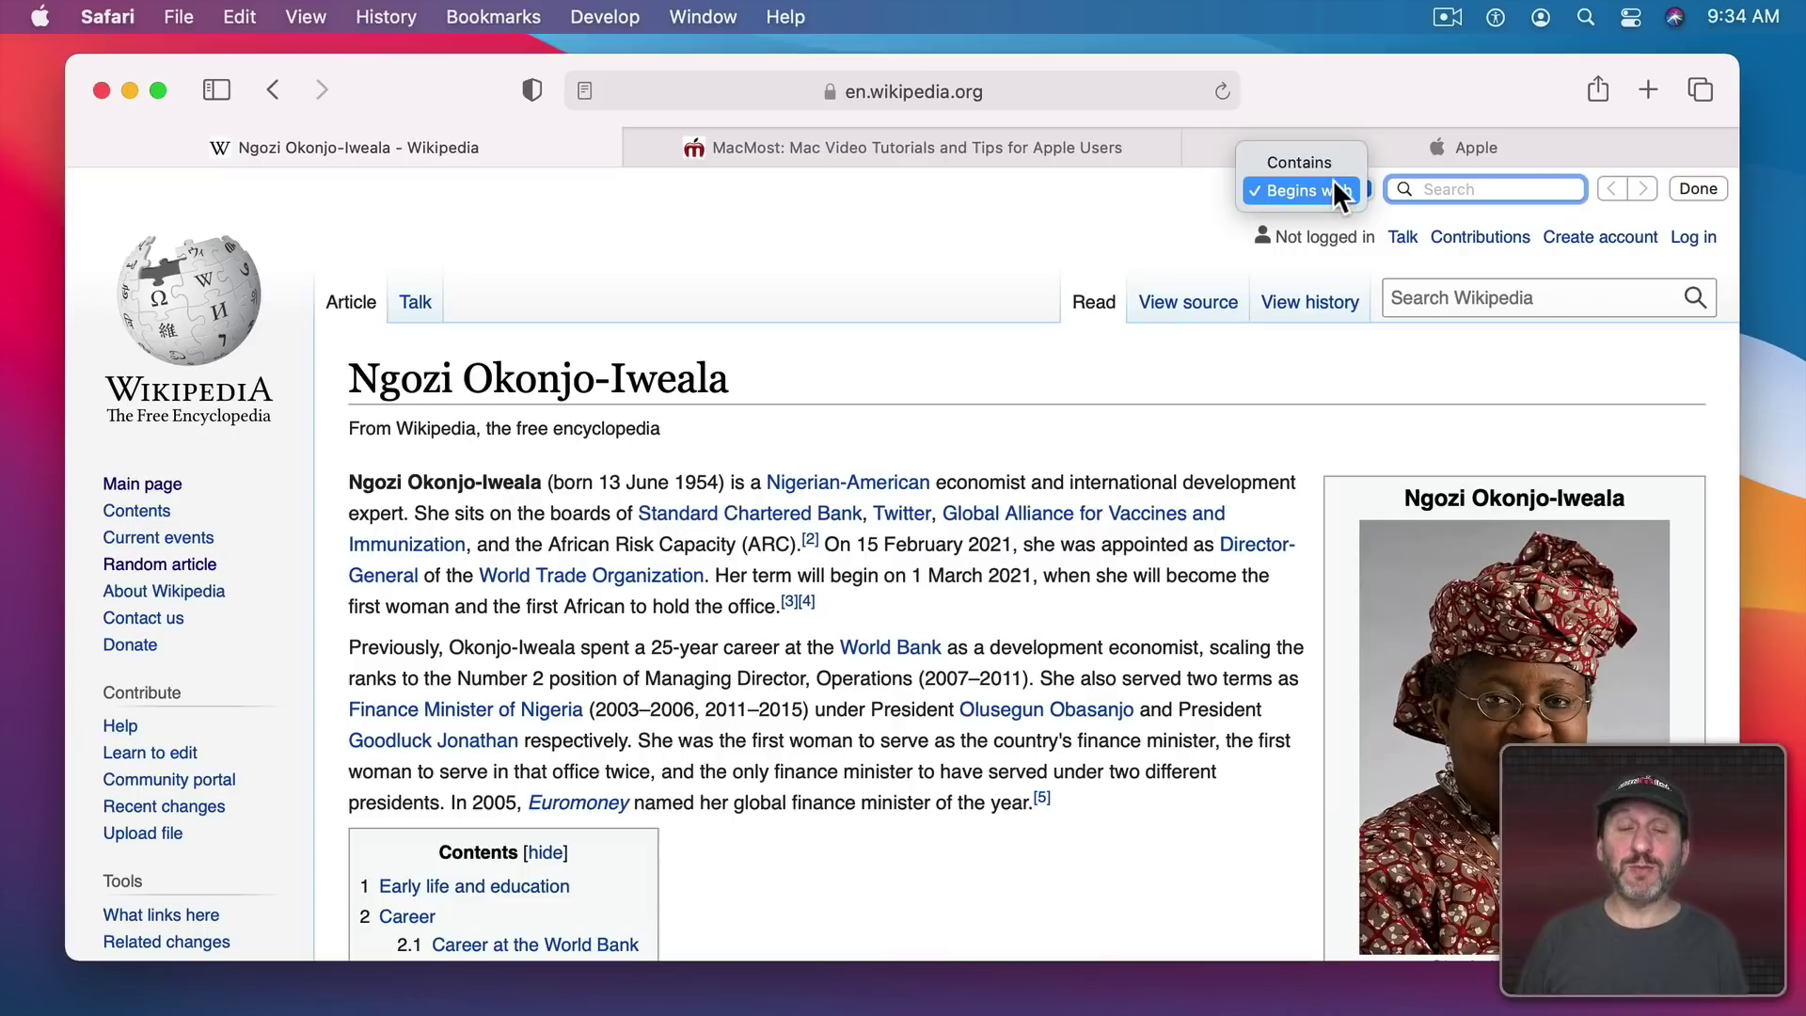
left_click(1334, 164)
type("fi")
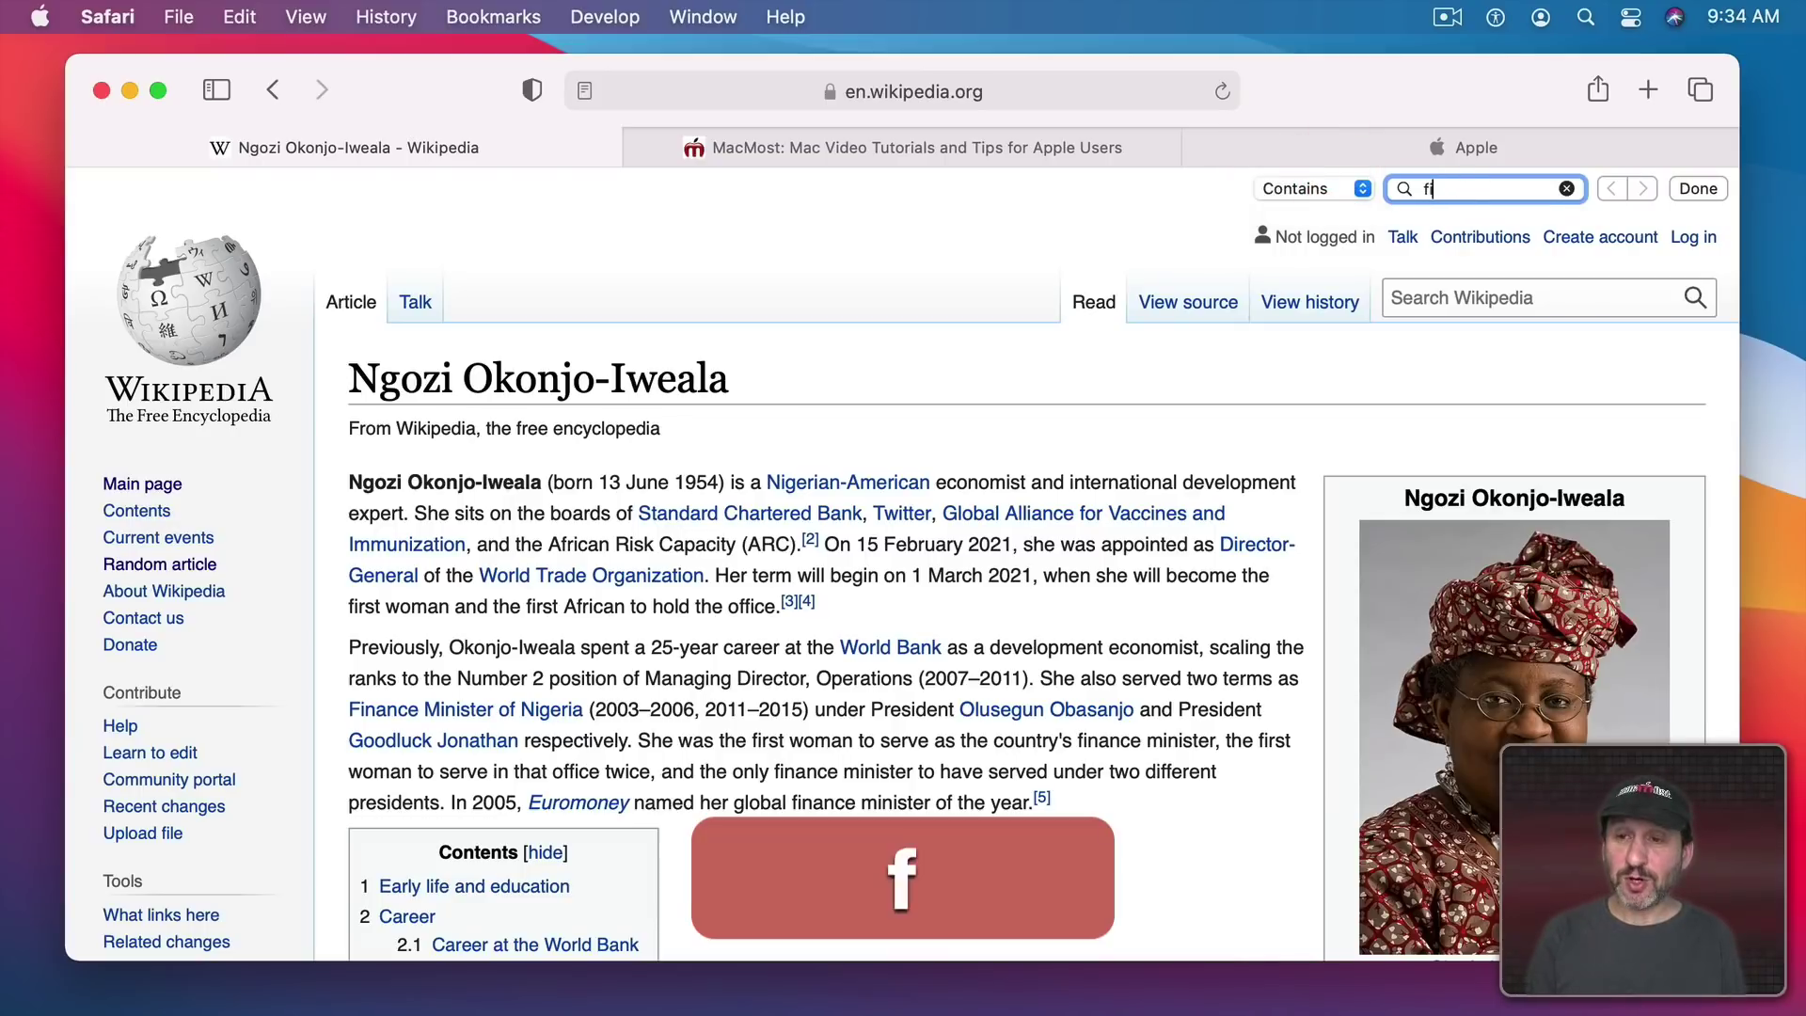
type("nance")
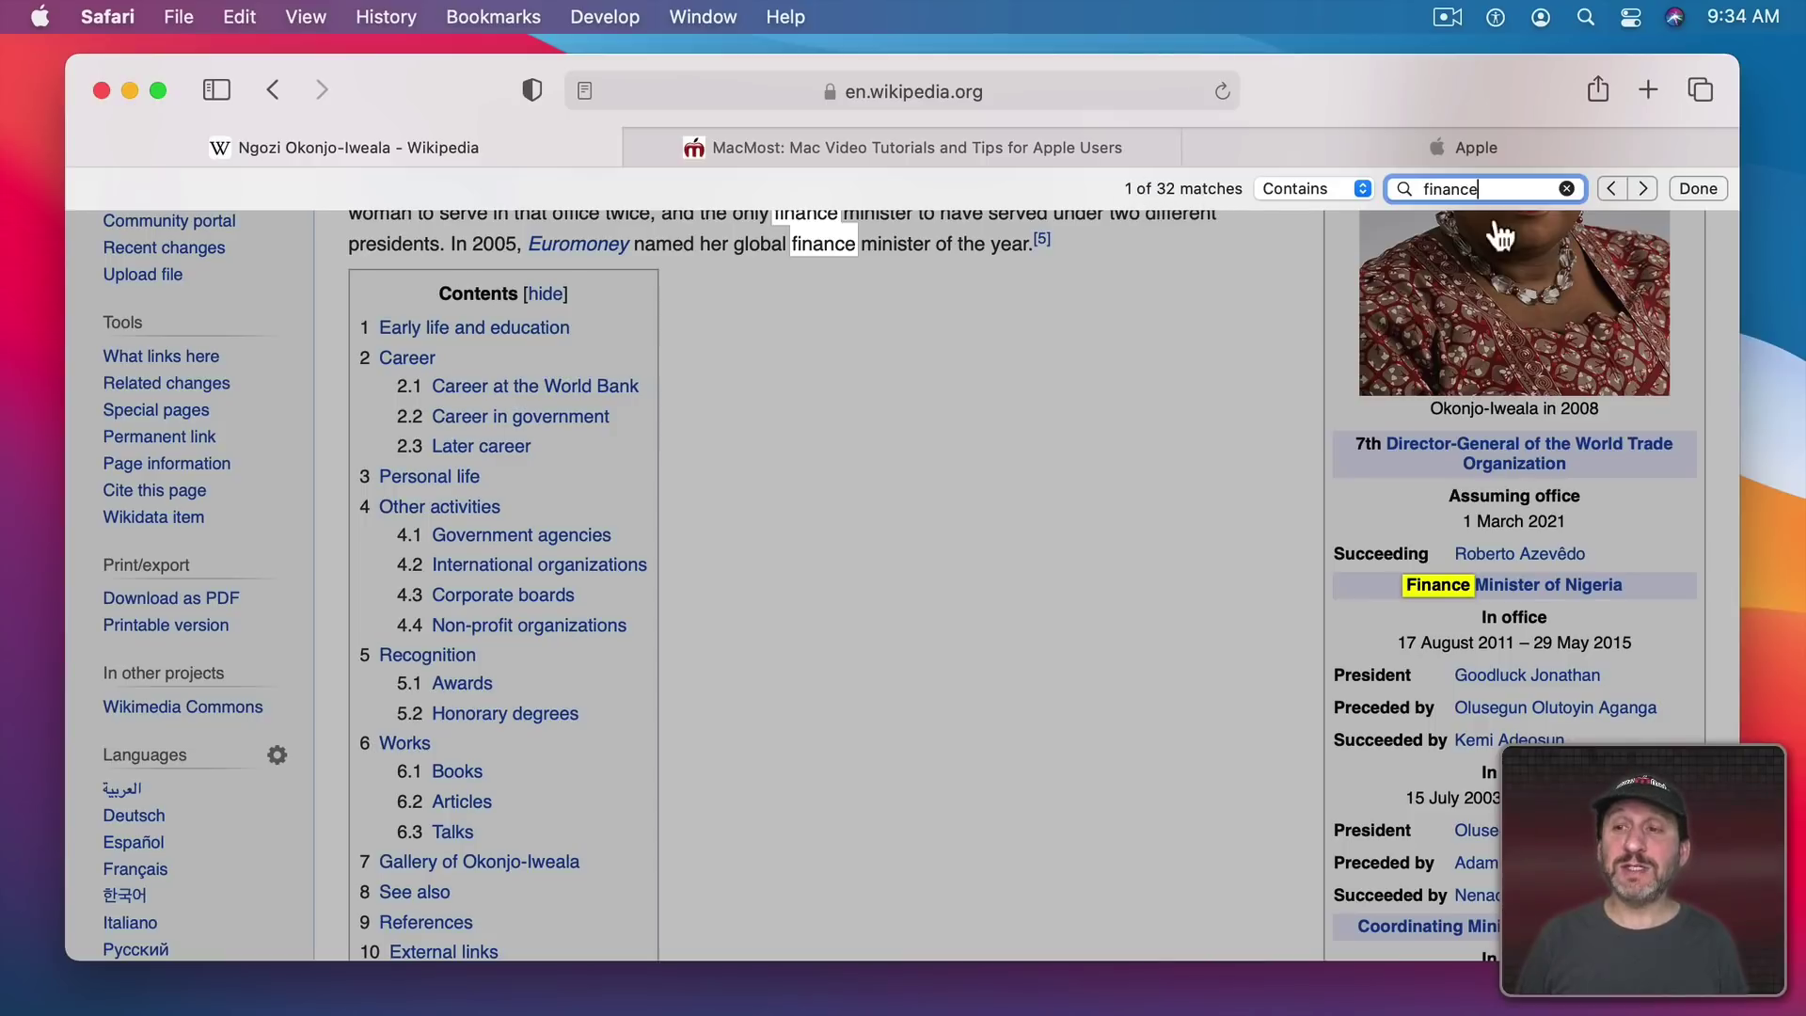
left_click(1638, 188)
left_click(1638, 188)
left_click(1638, 189)
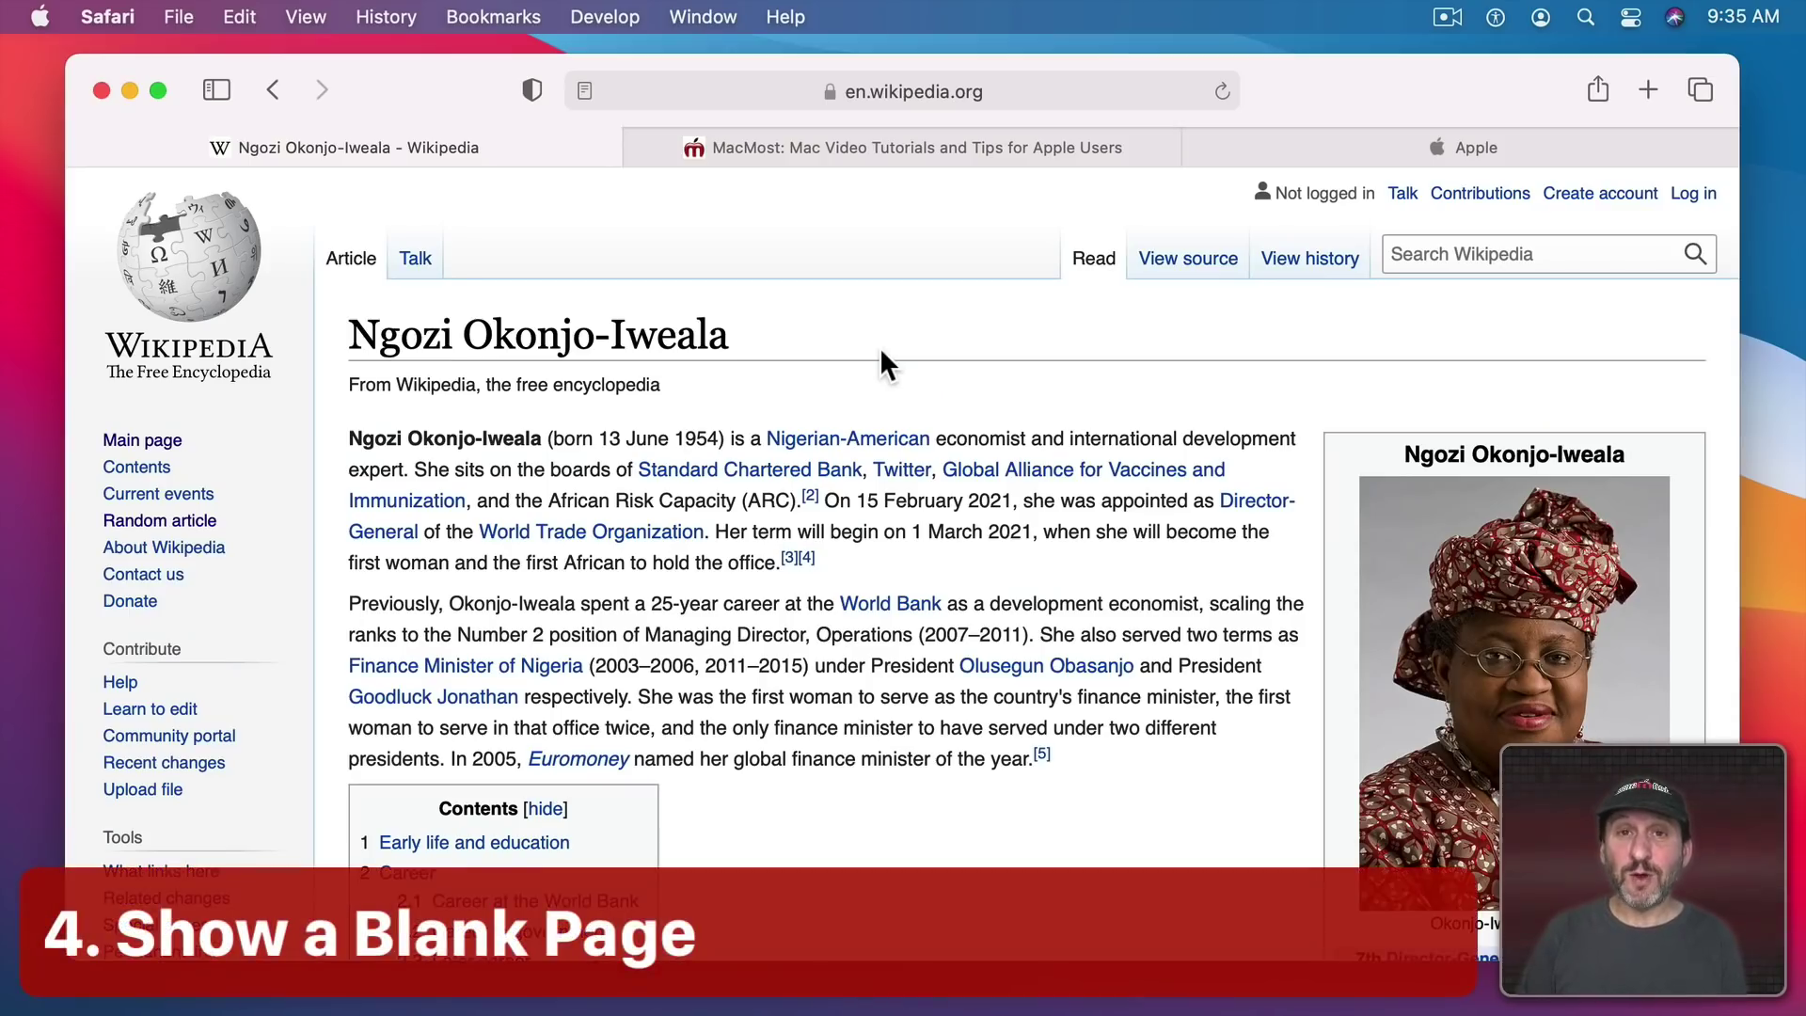
mouse_move(937, 620)
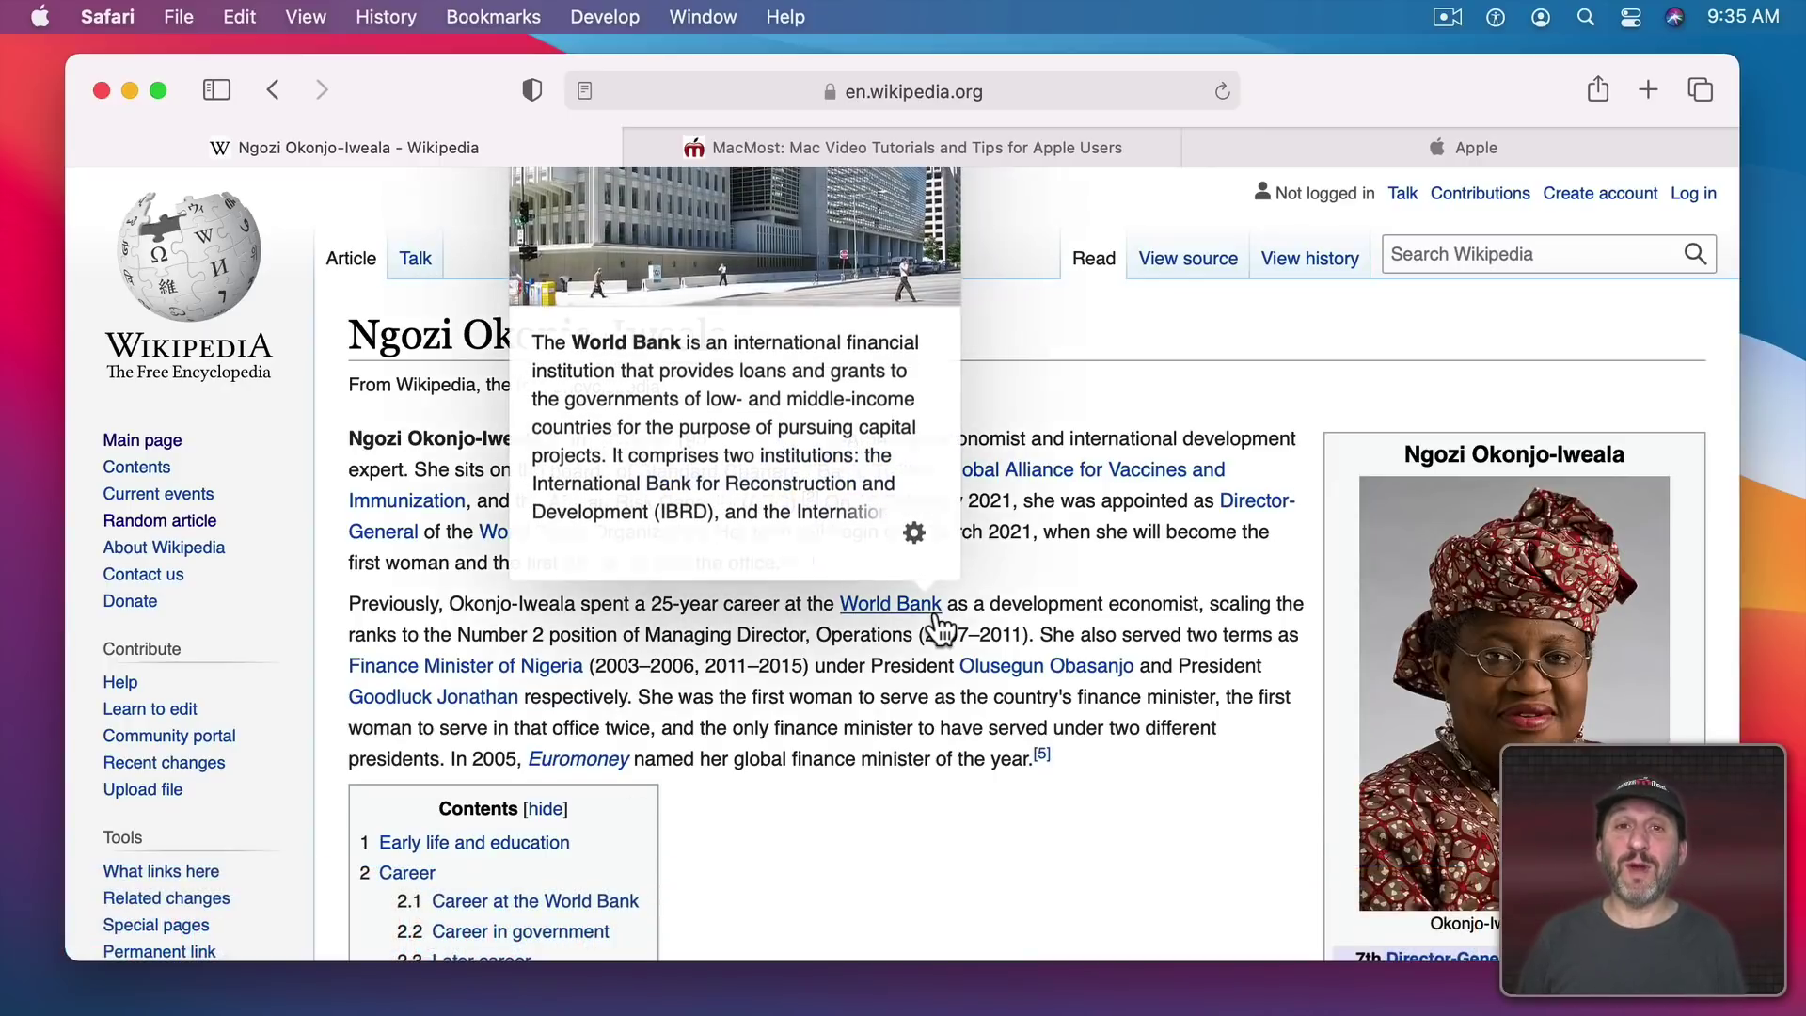
left_click(128, 17)
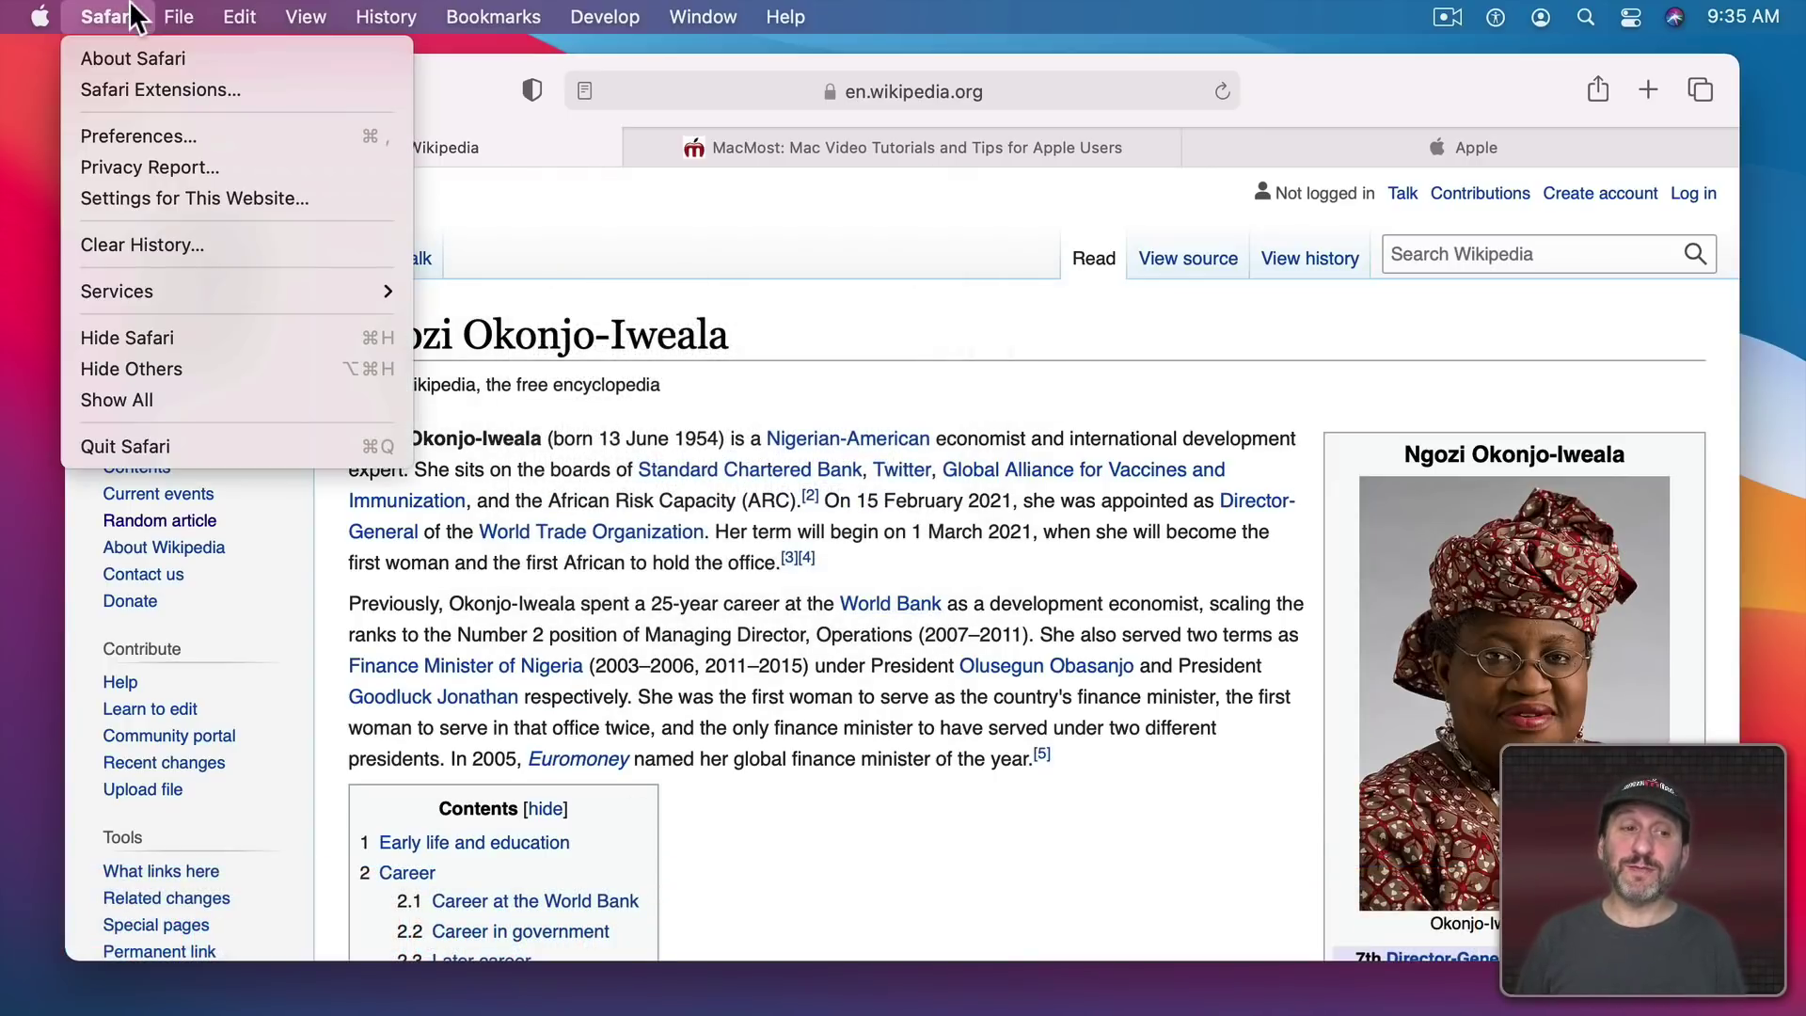
left_click(149, 131)
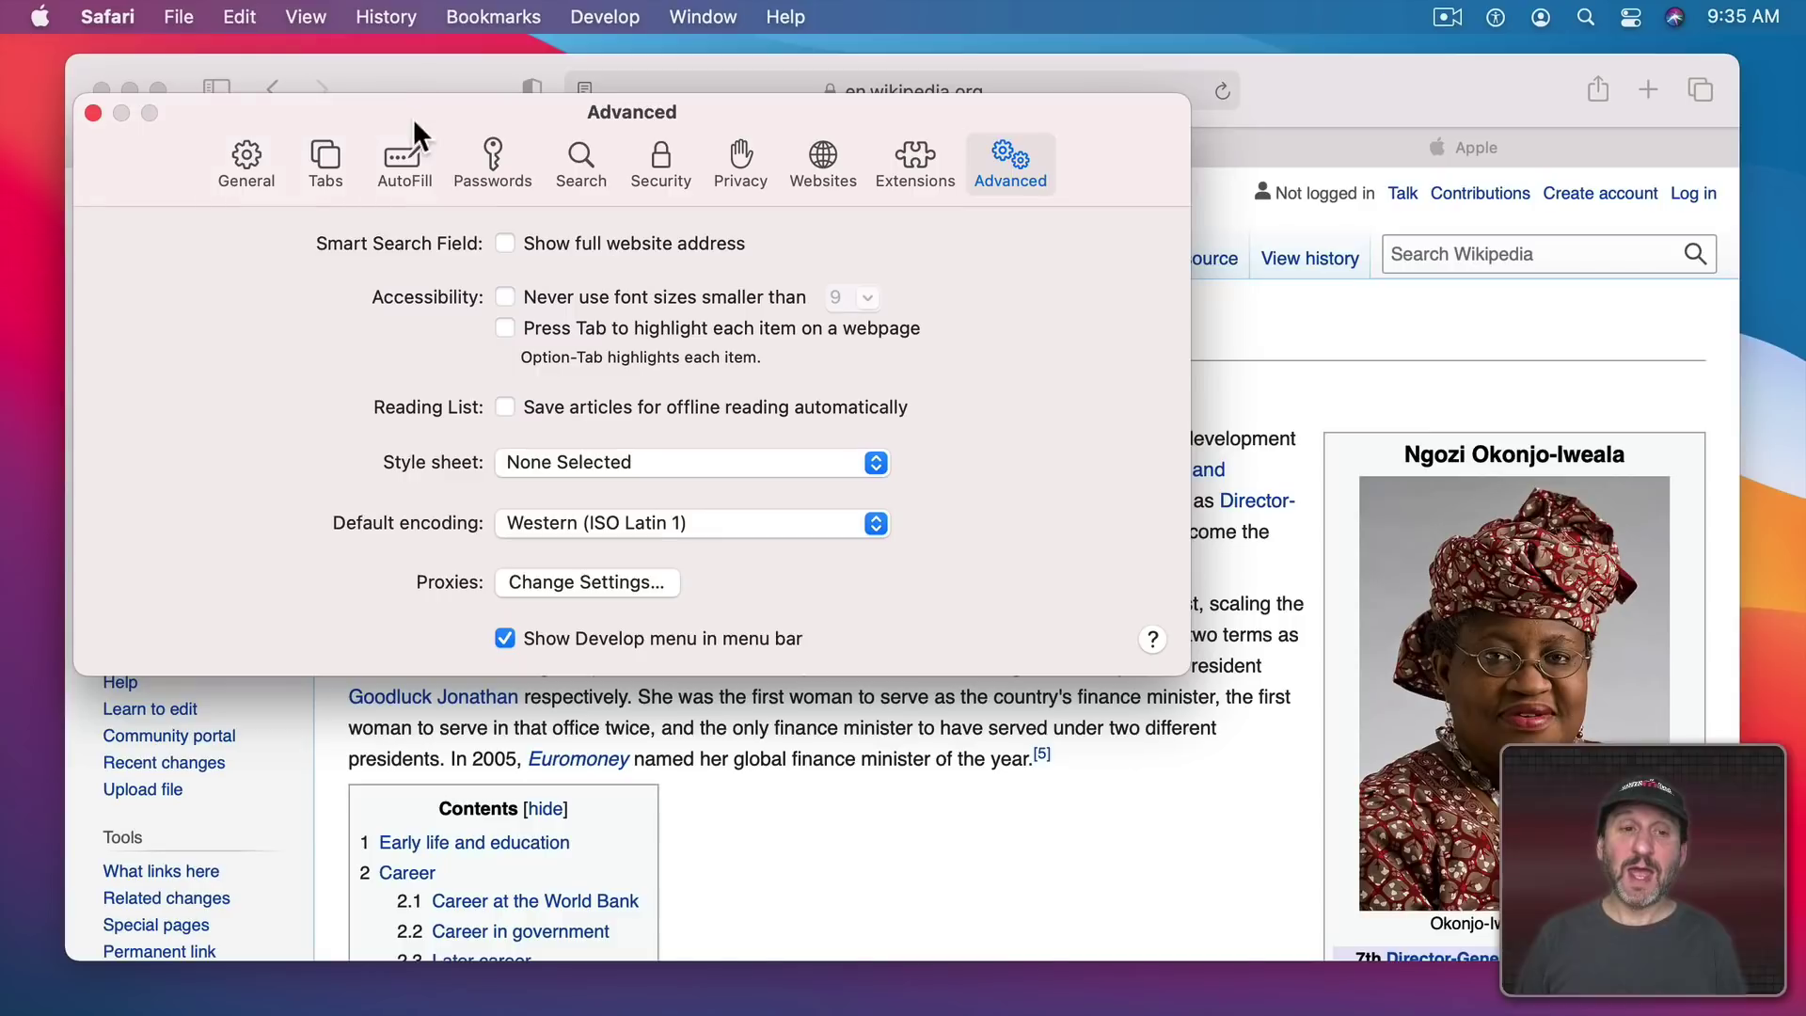
left_click(237, 171)
left_click(594, 283)
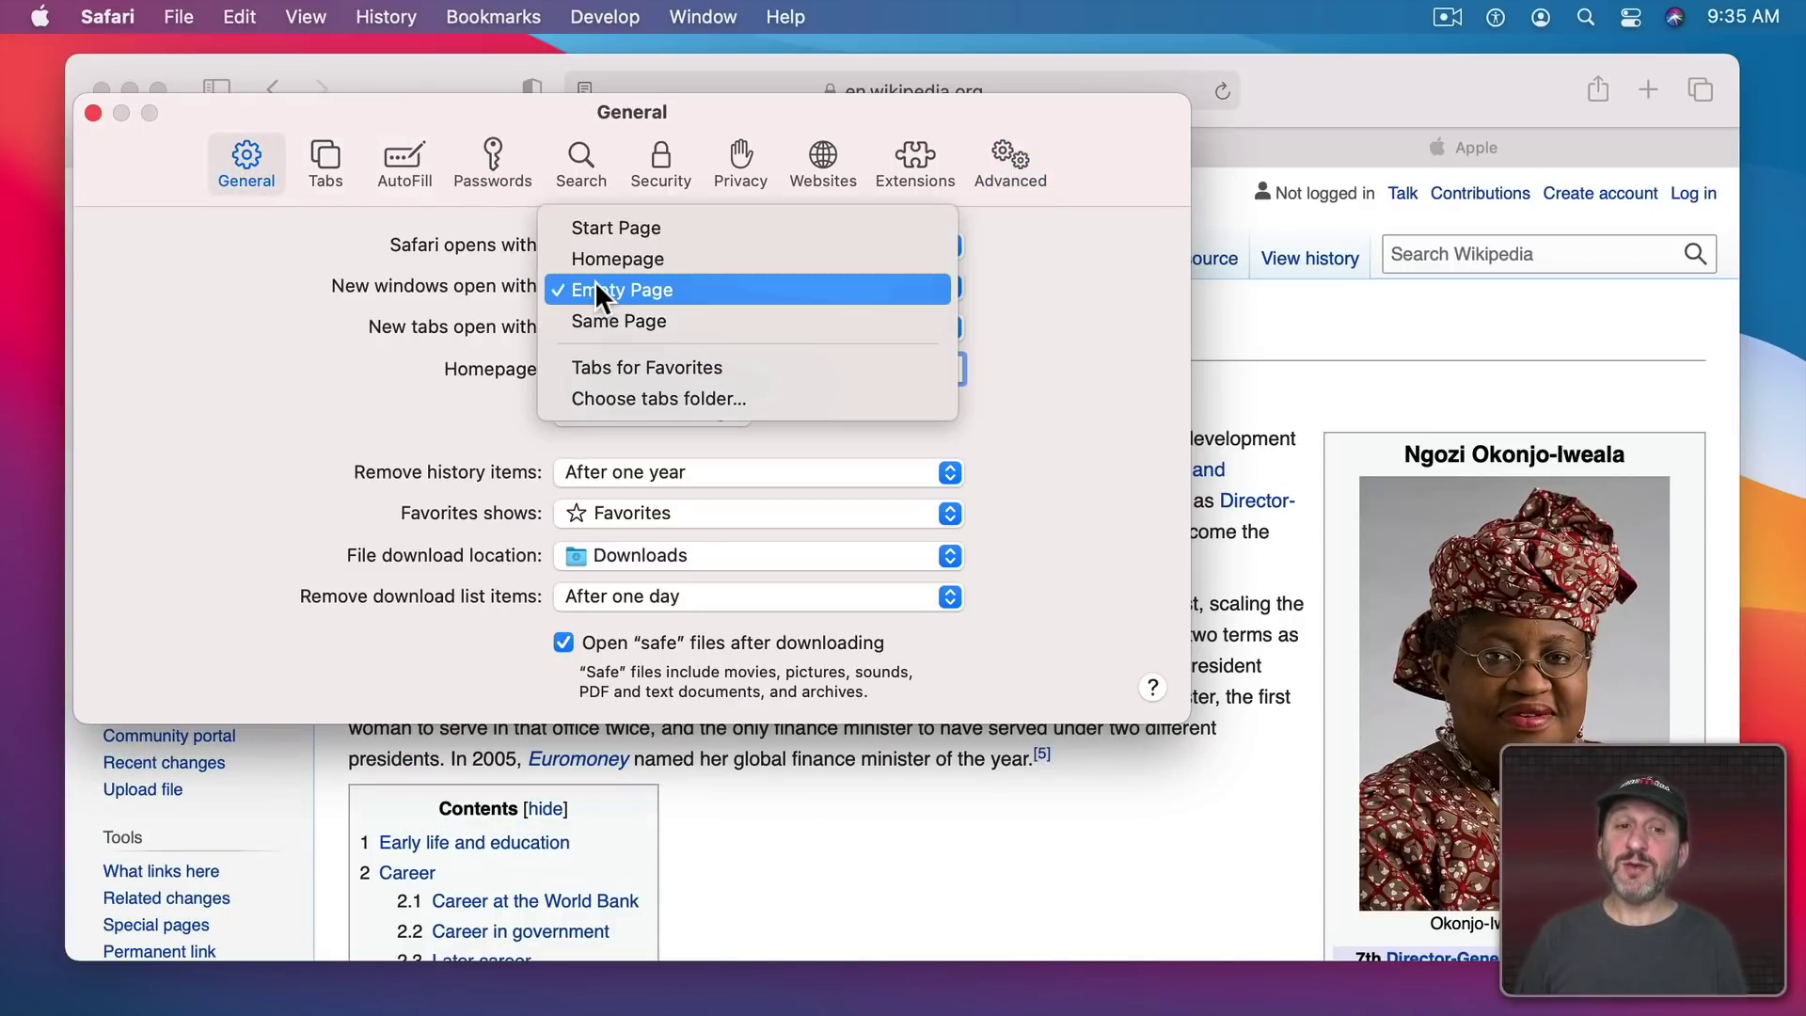
left_click(589, 279)
left_click(601, 325)
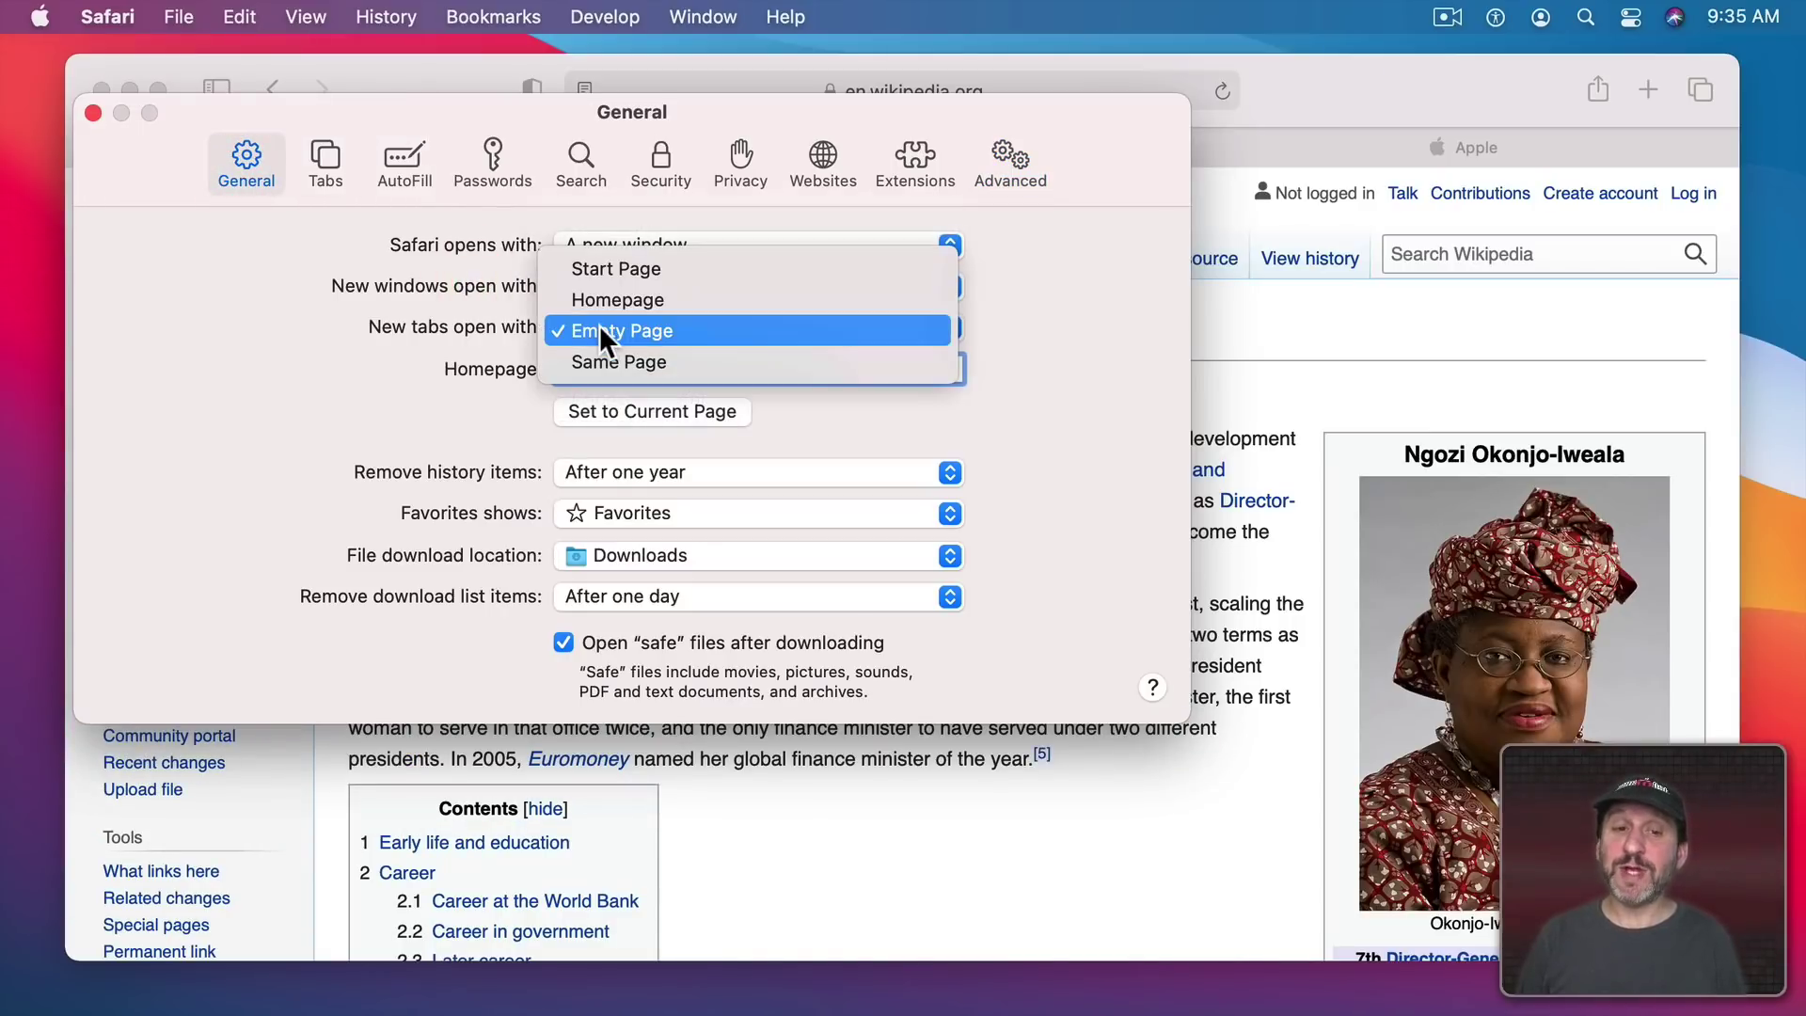
left_click(600, 325)
left_click(93, 113)
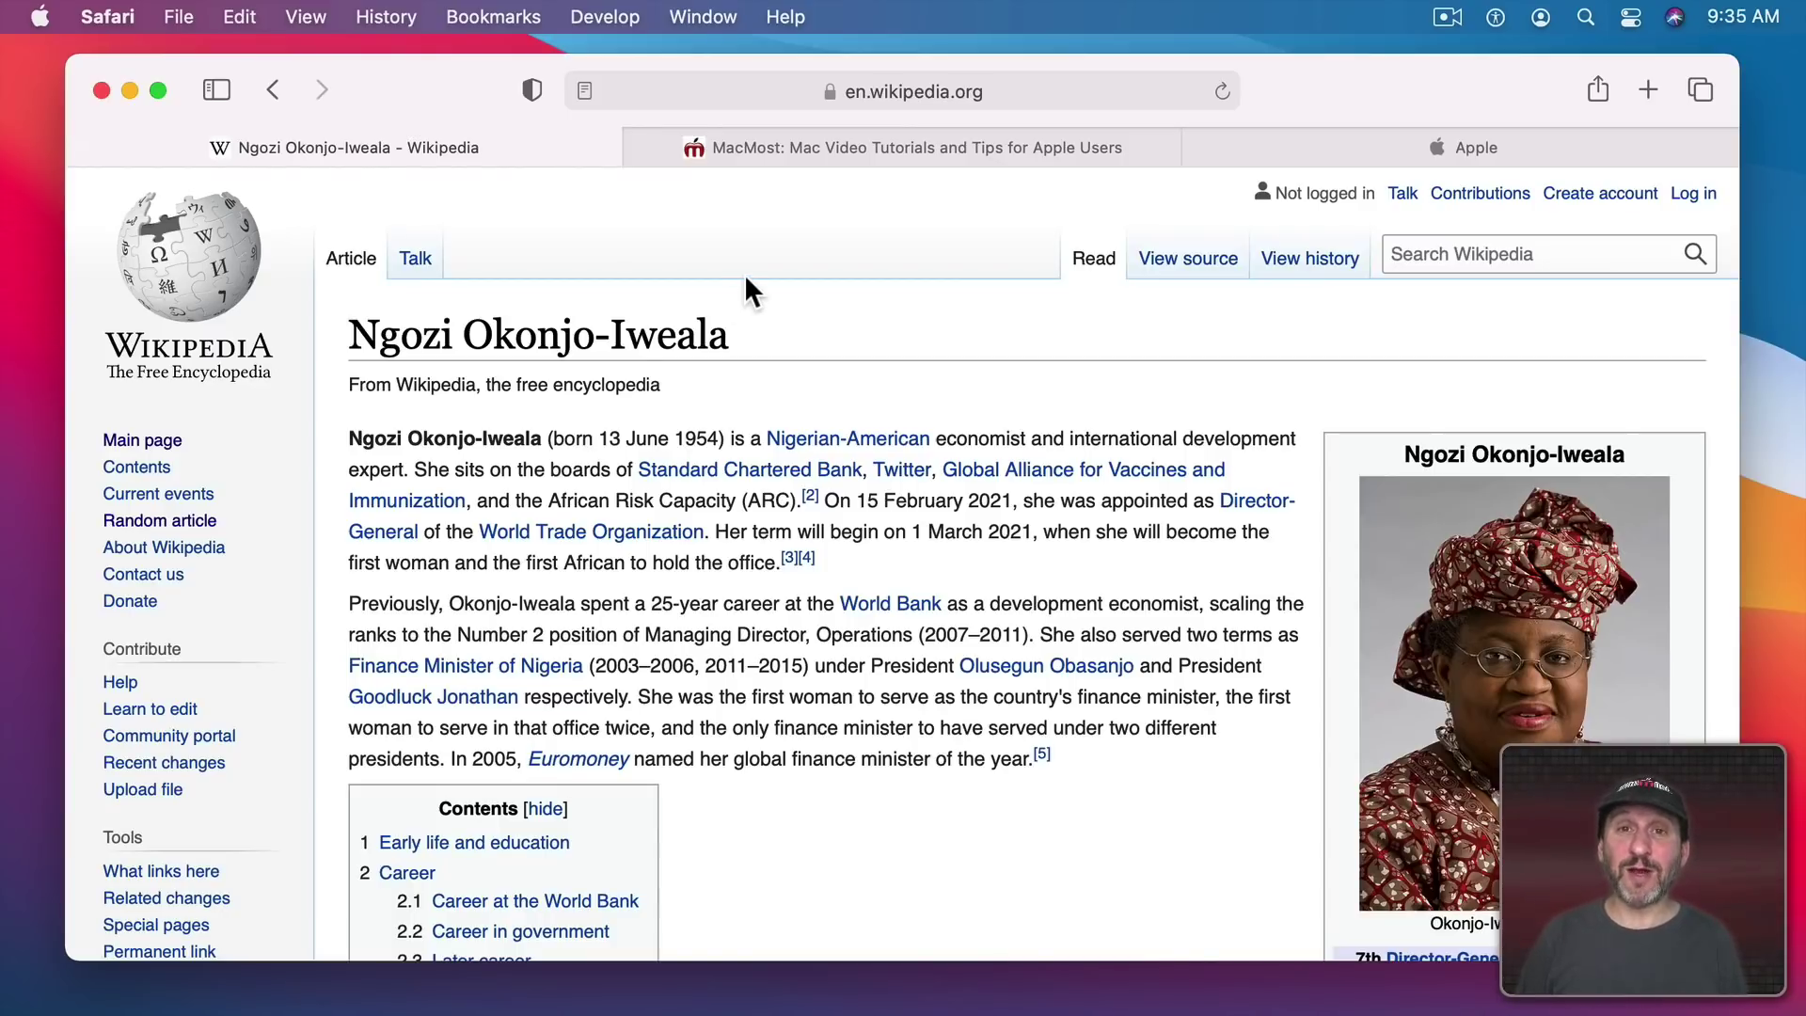
Step: Load about:blank from the address bar in the current tab
left_click(864, 90)
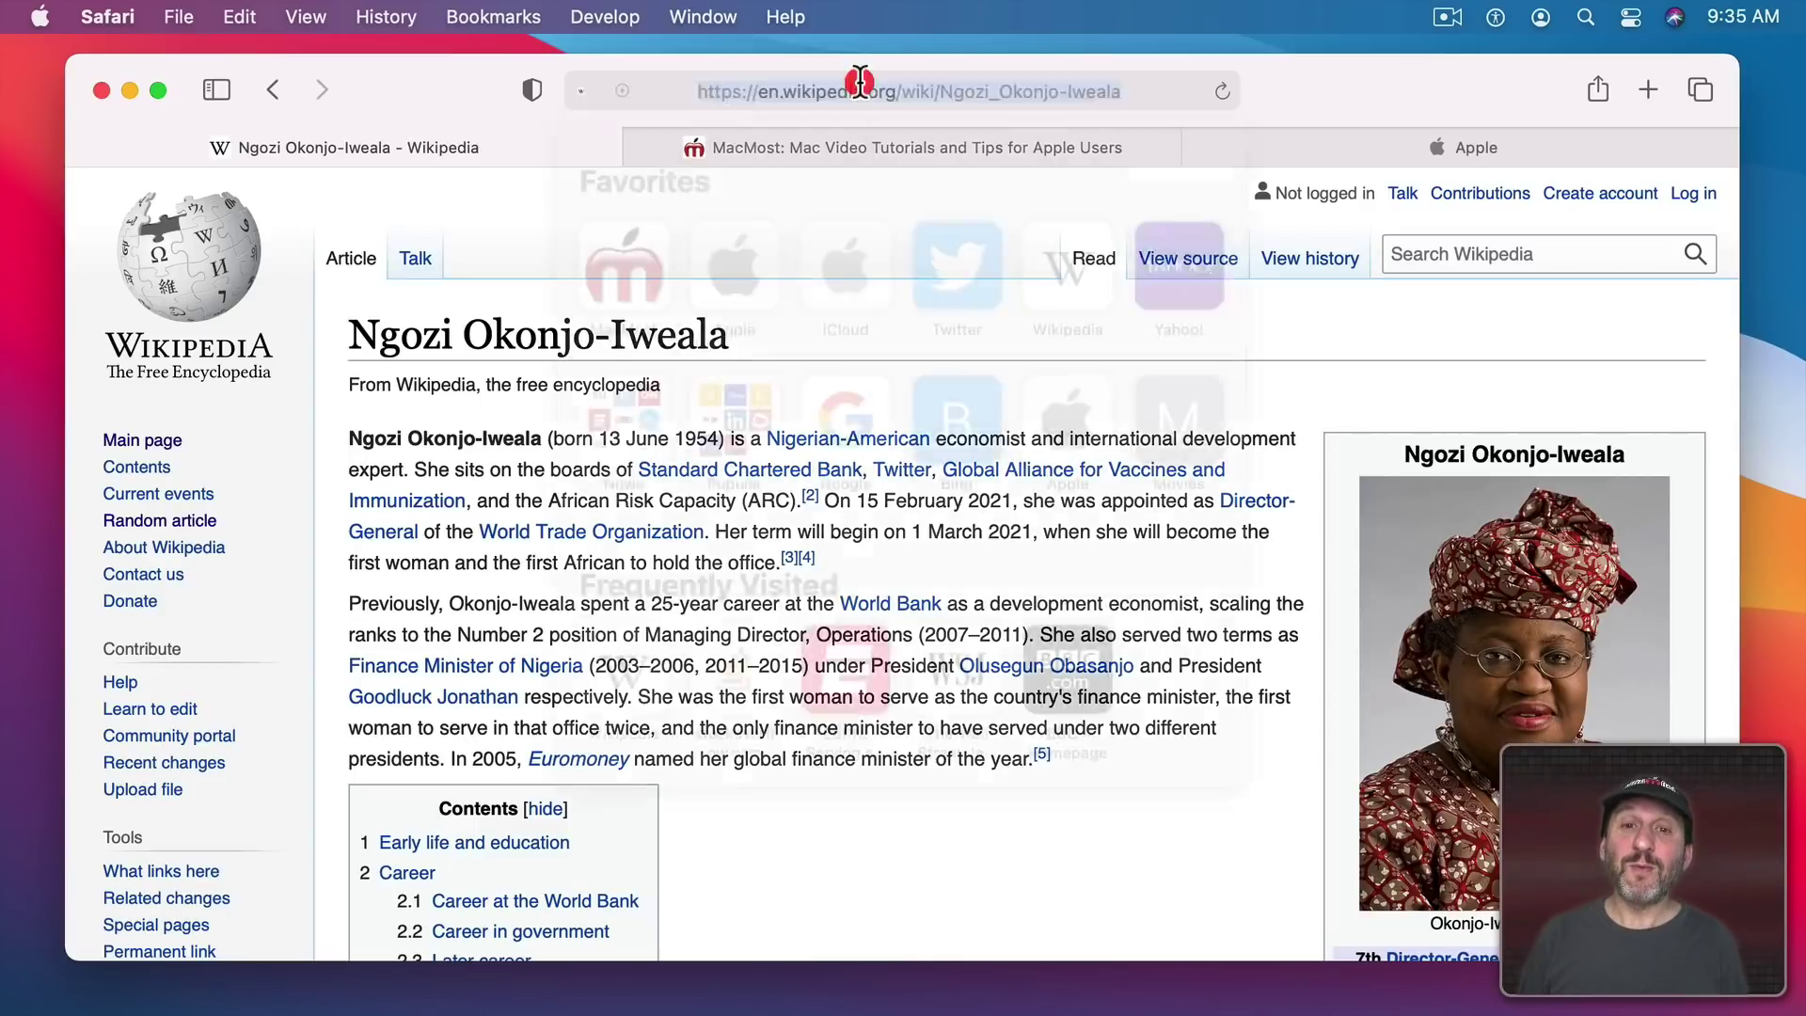
type("about:")
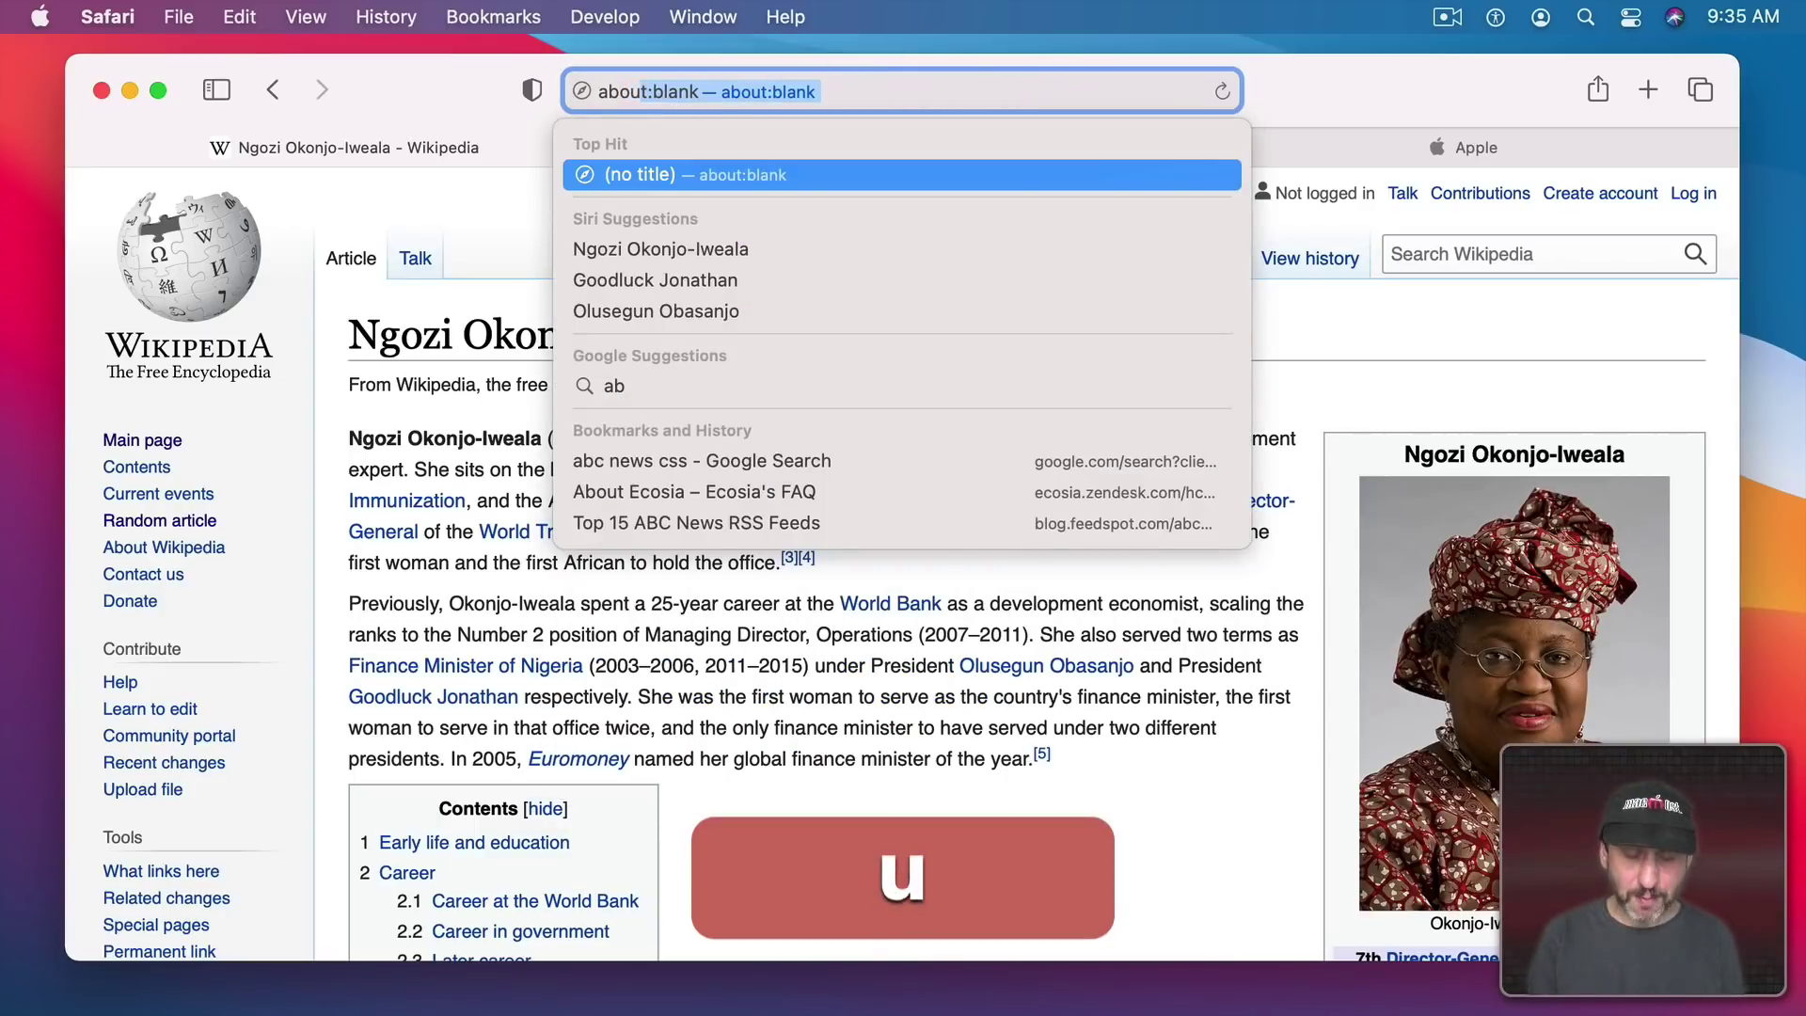
type("blank")
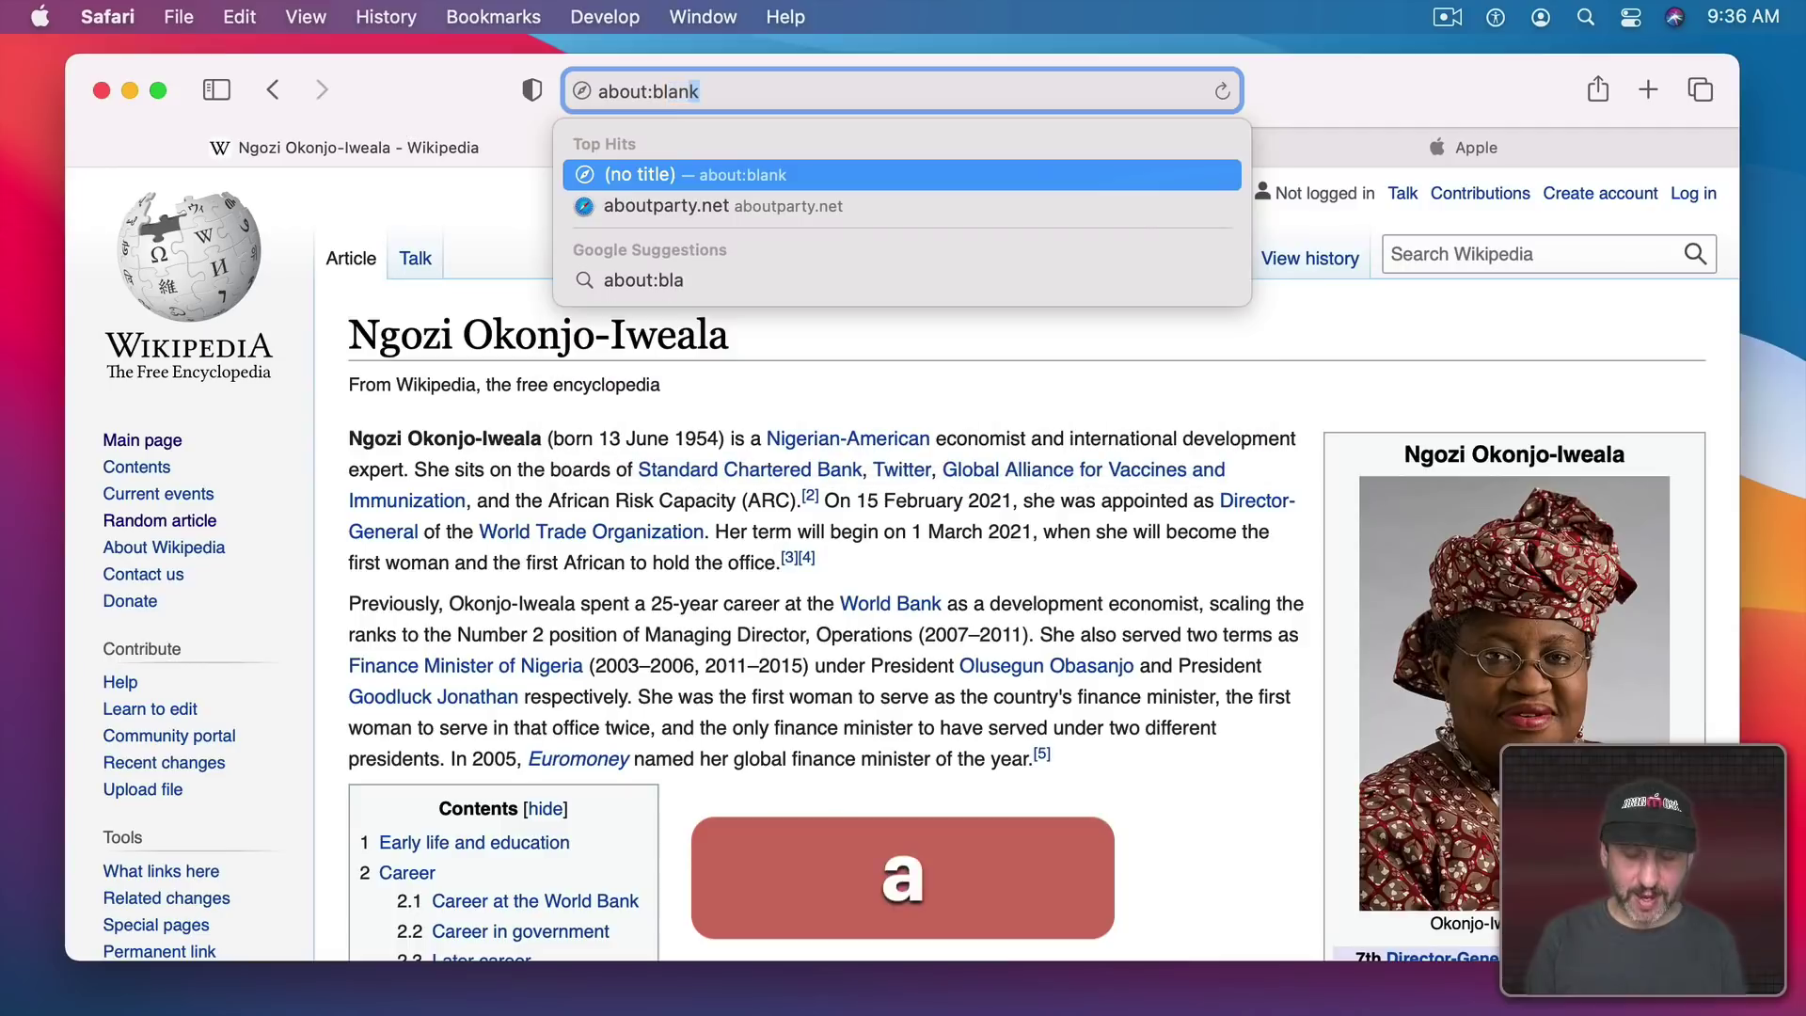
key("Return")
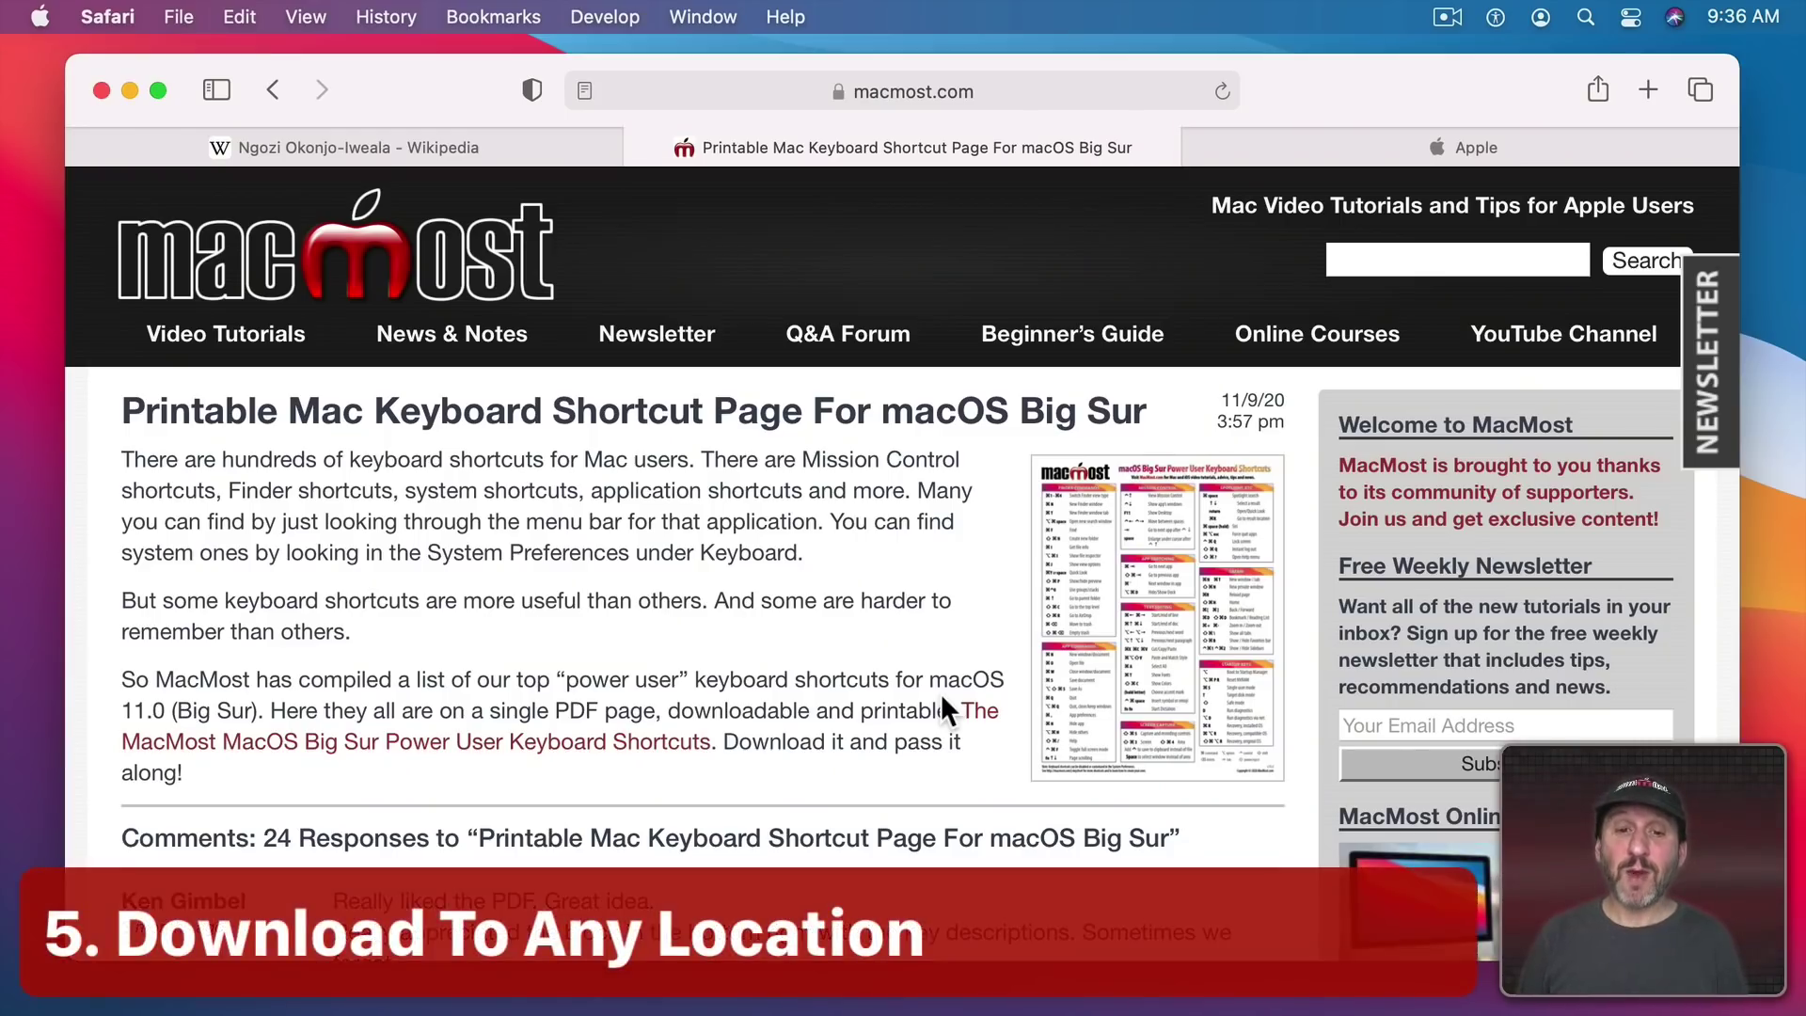
Step: Option-click the keyboard shortcuts PDF link to download it, then try Download Linked File As and cancel
left_click(534, 743, "alt")
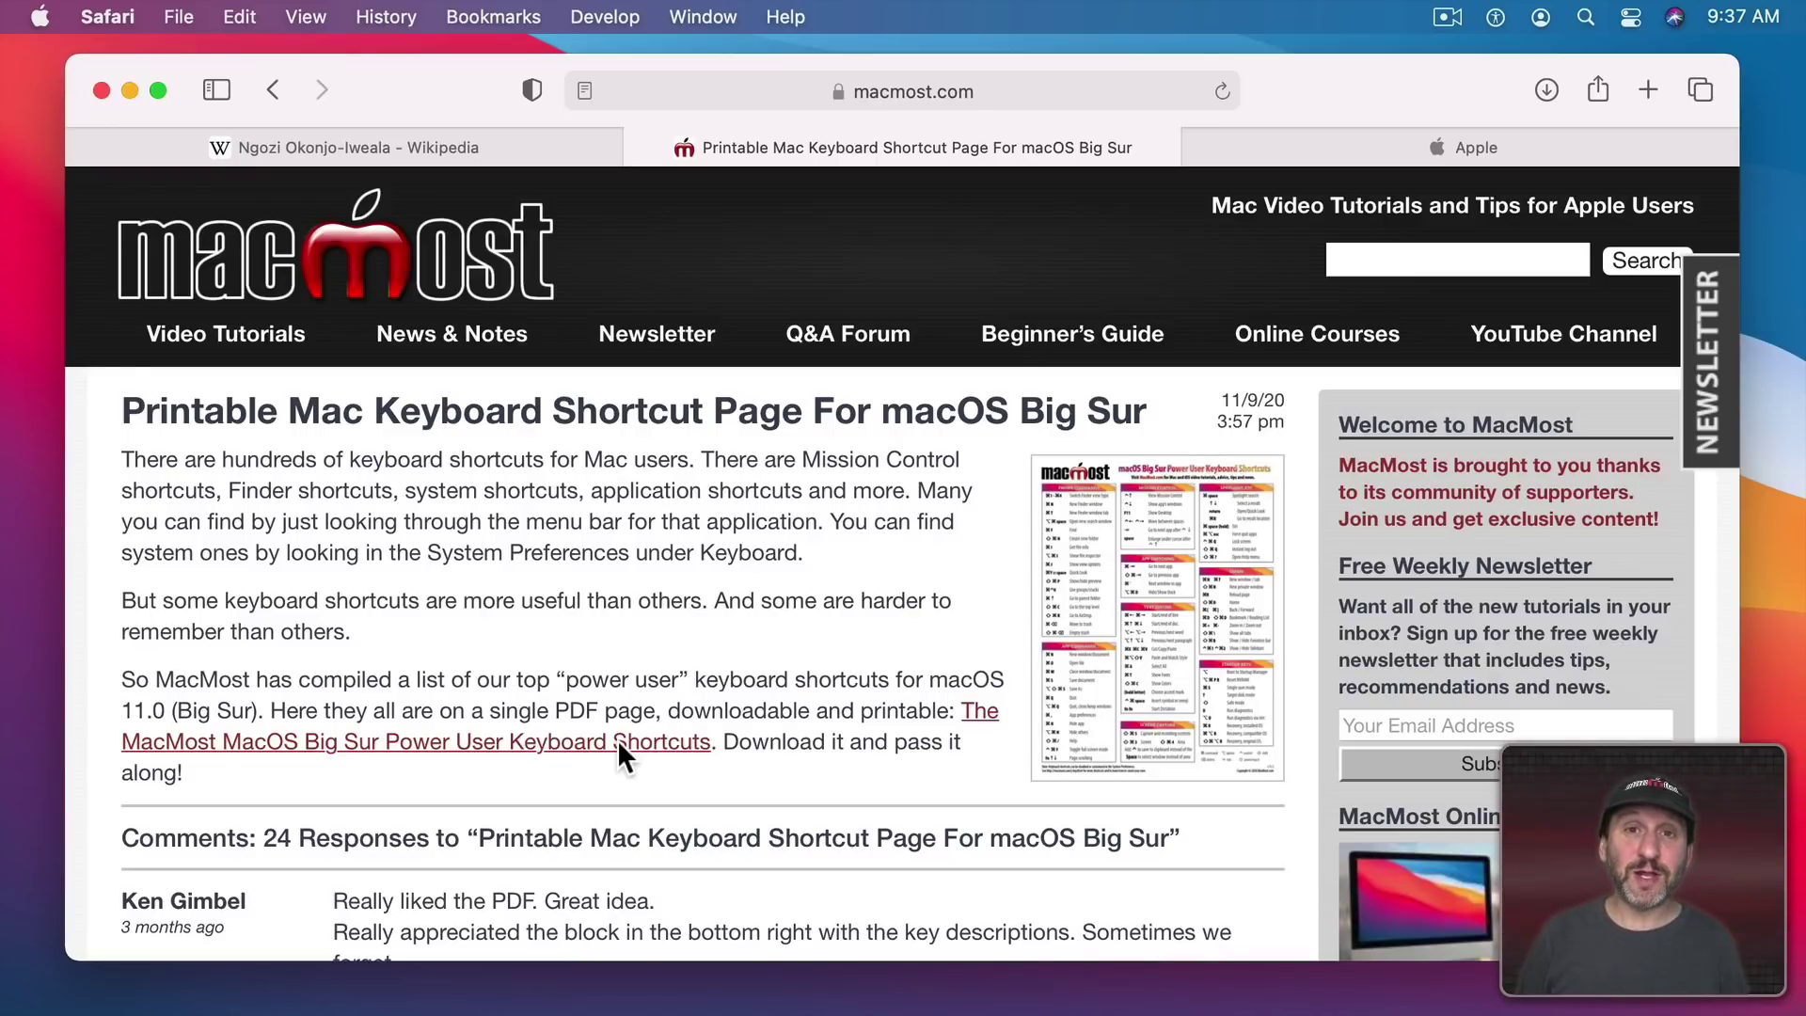
left_click(617, 739, "ctrl")
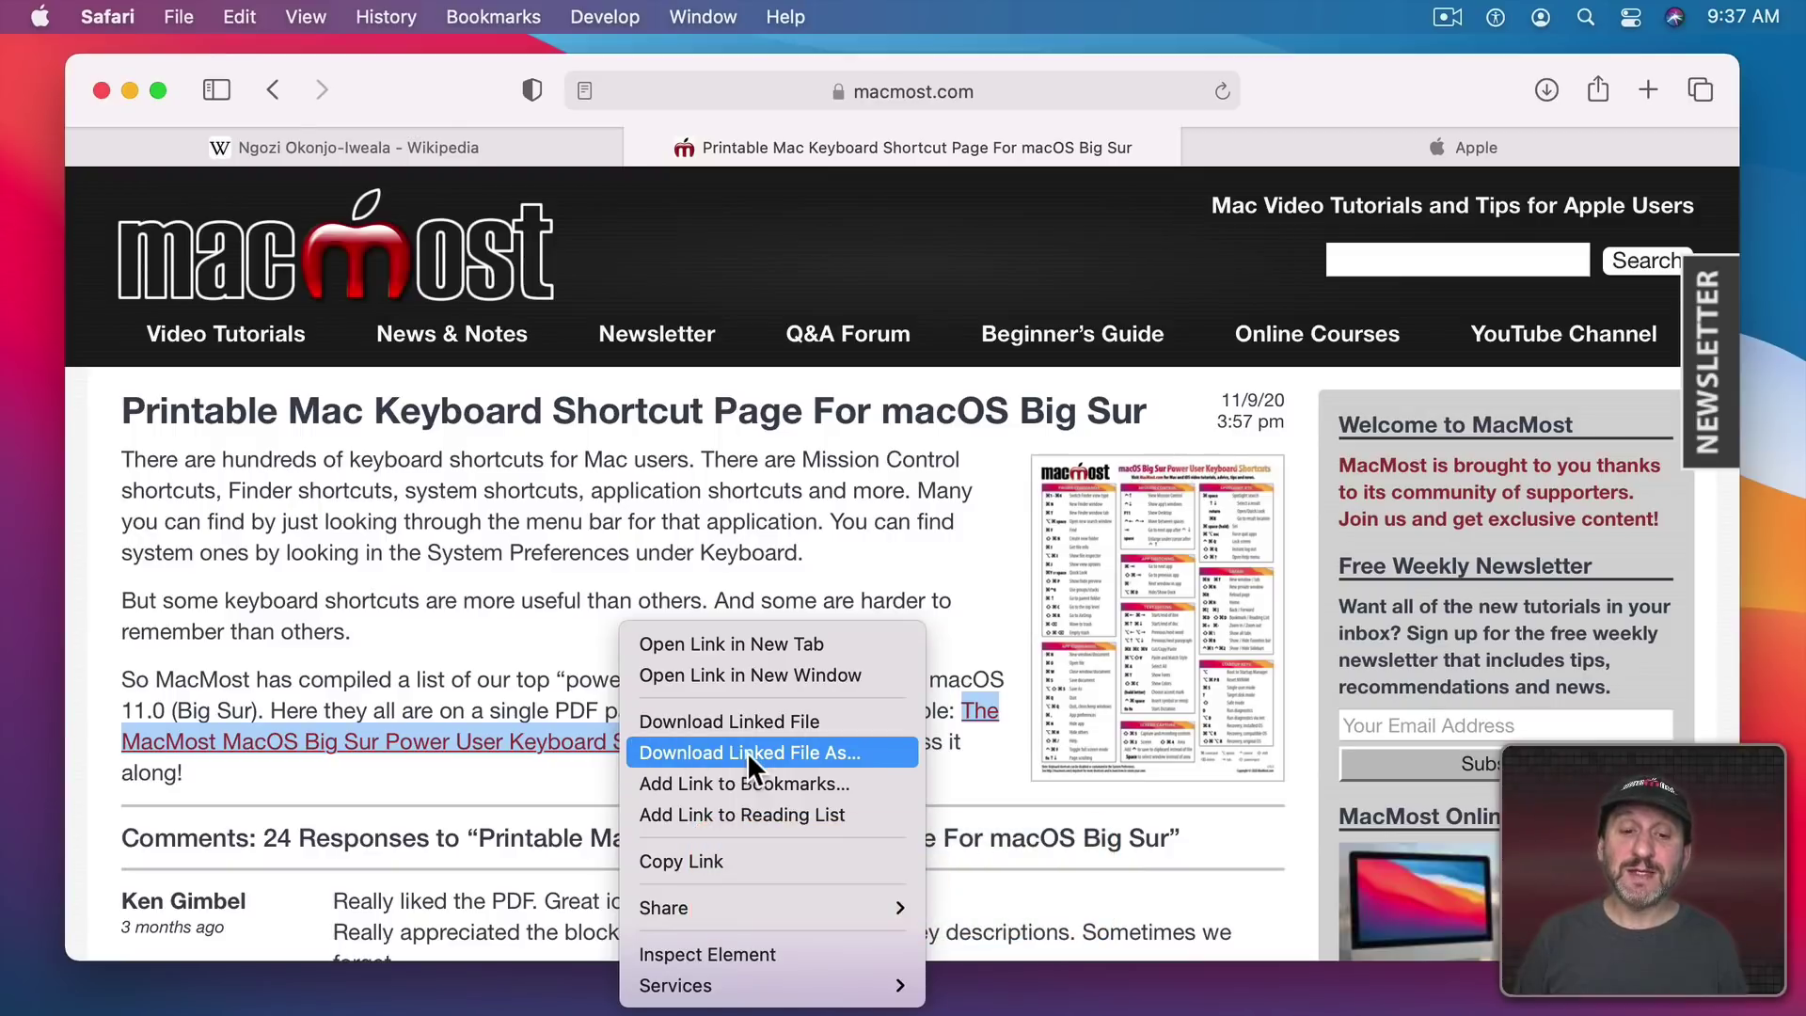
left_click(747, 752)
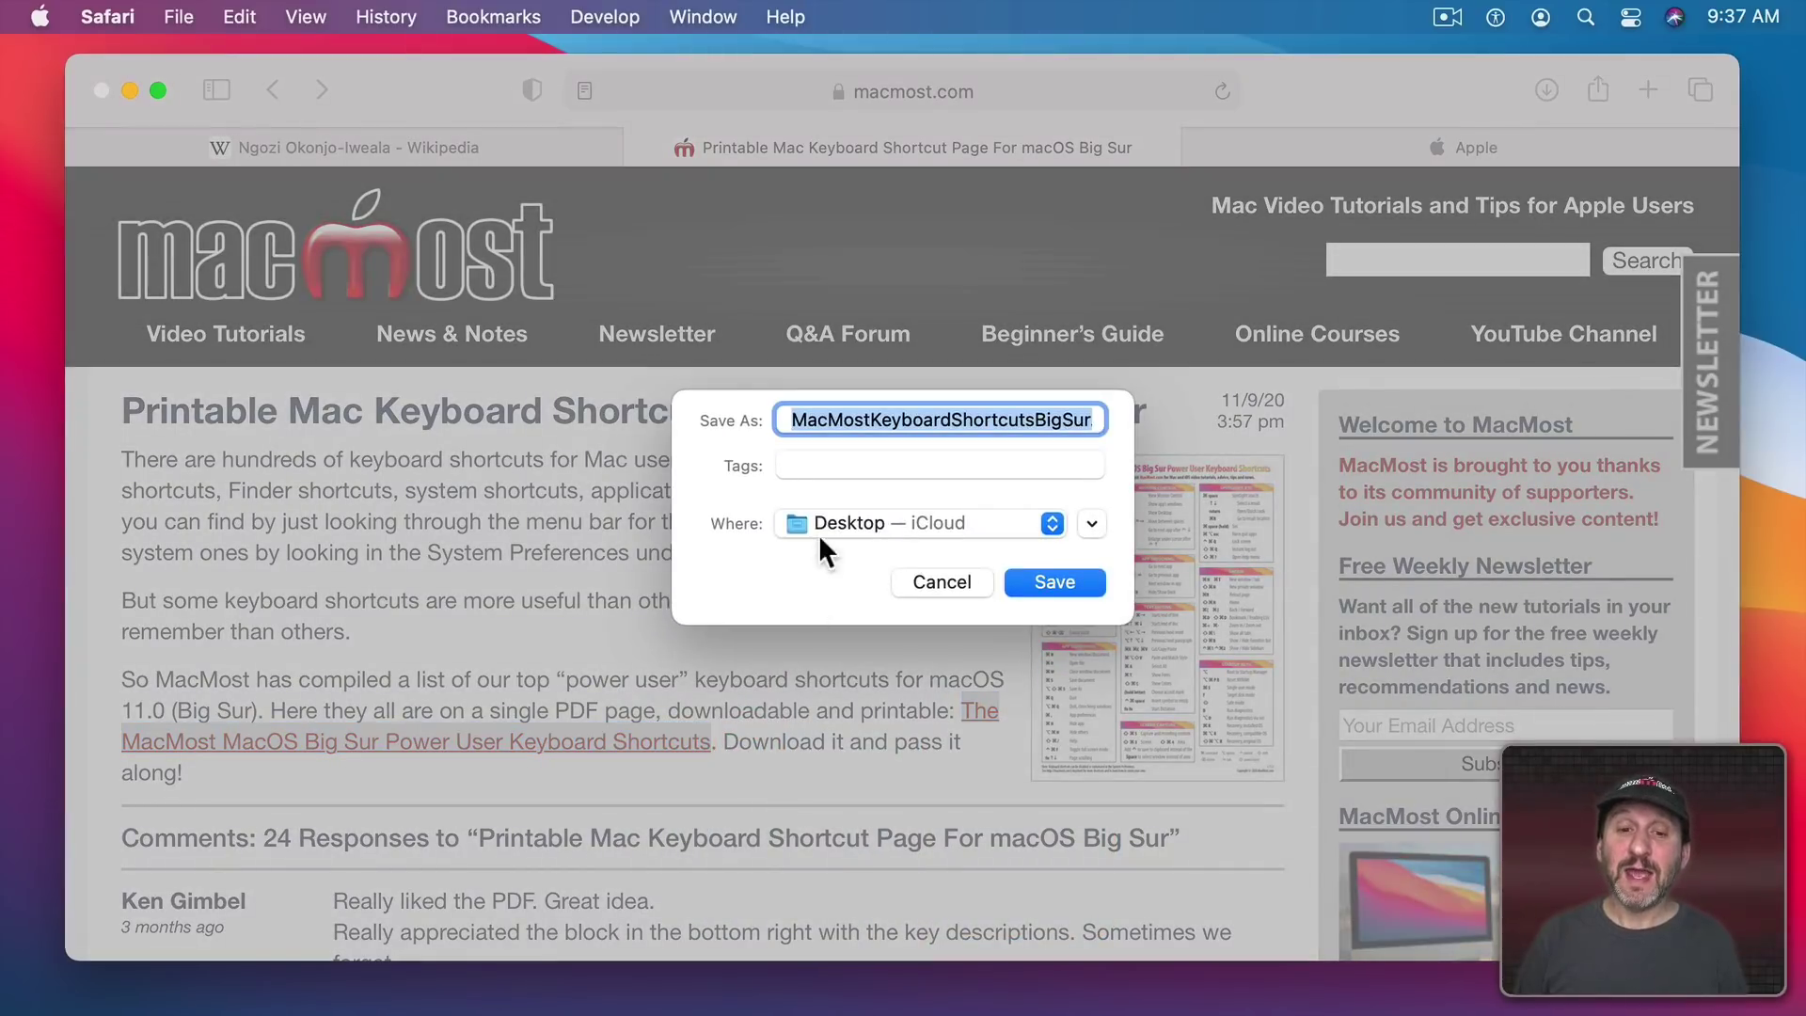
left_click(1098, 527)
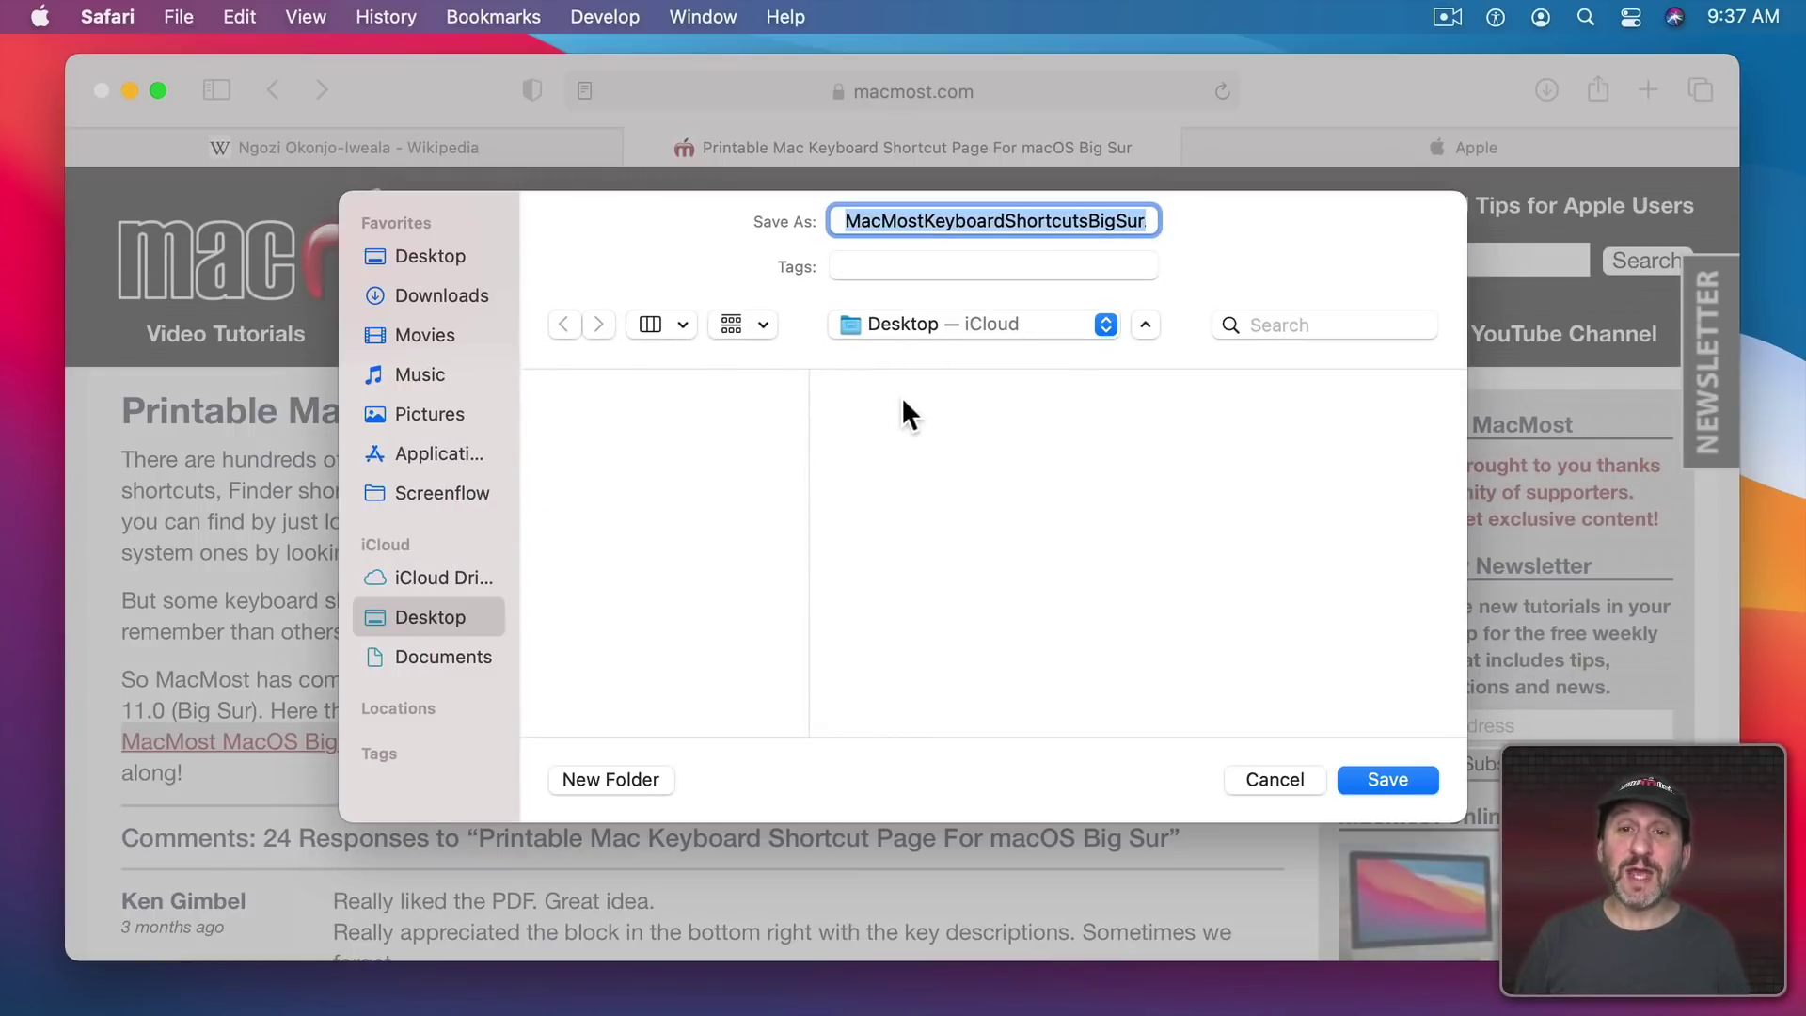
key("Return")
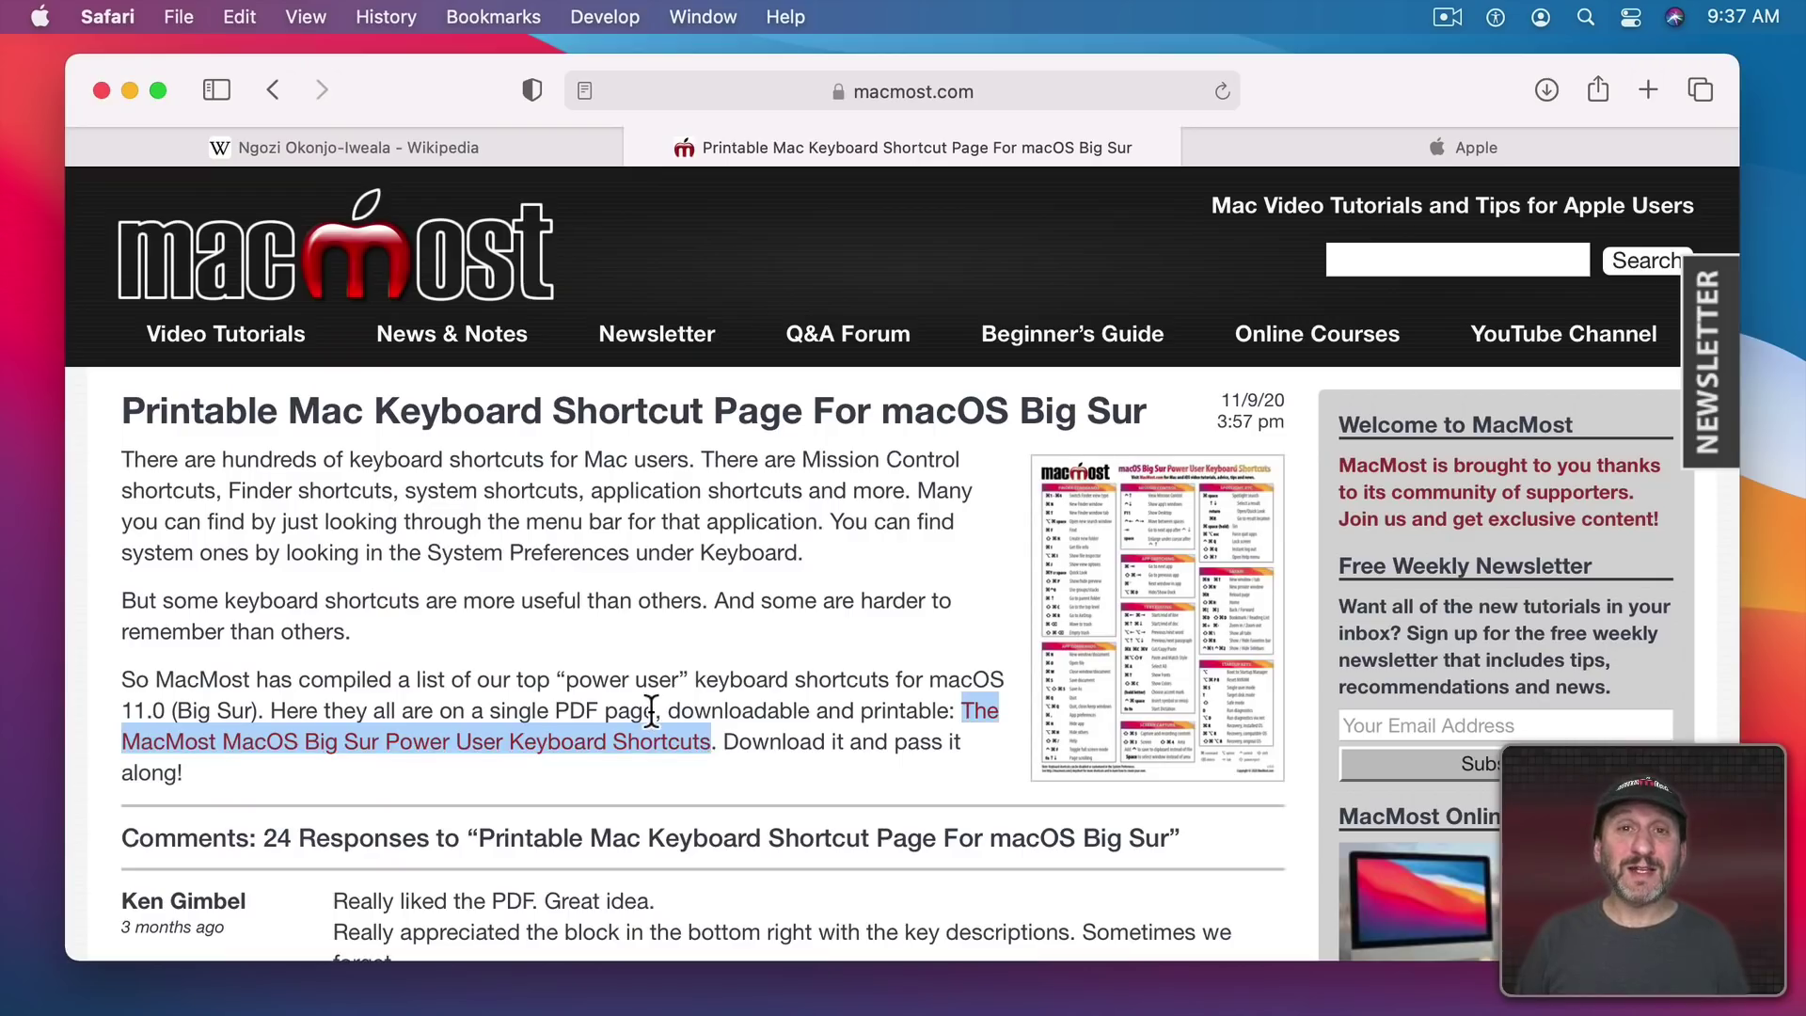
left_click(540, 732, "ctrl")
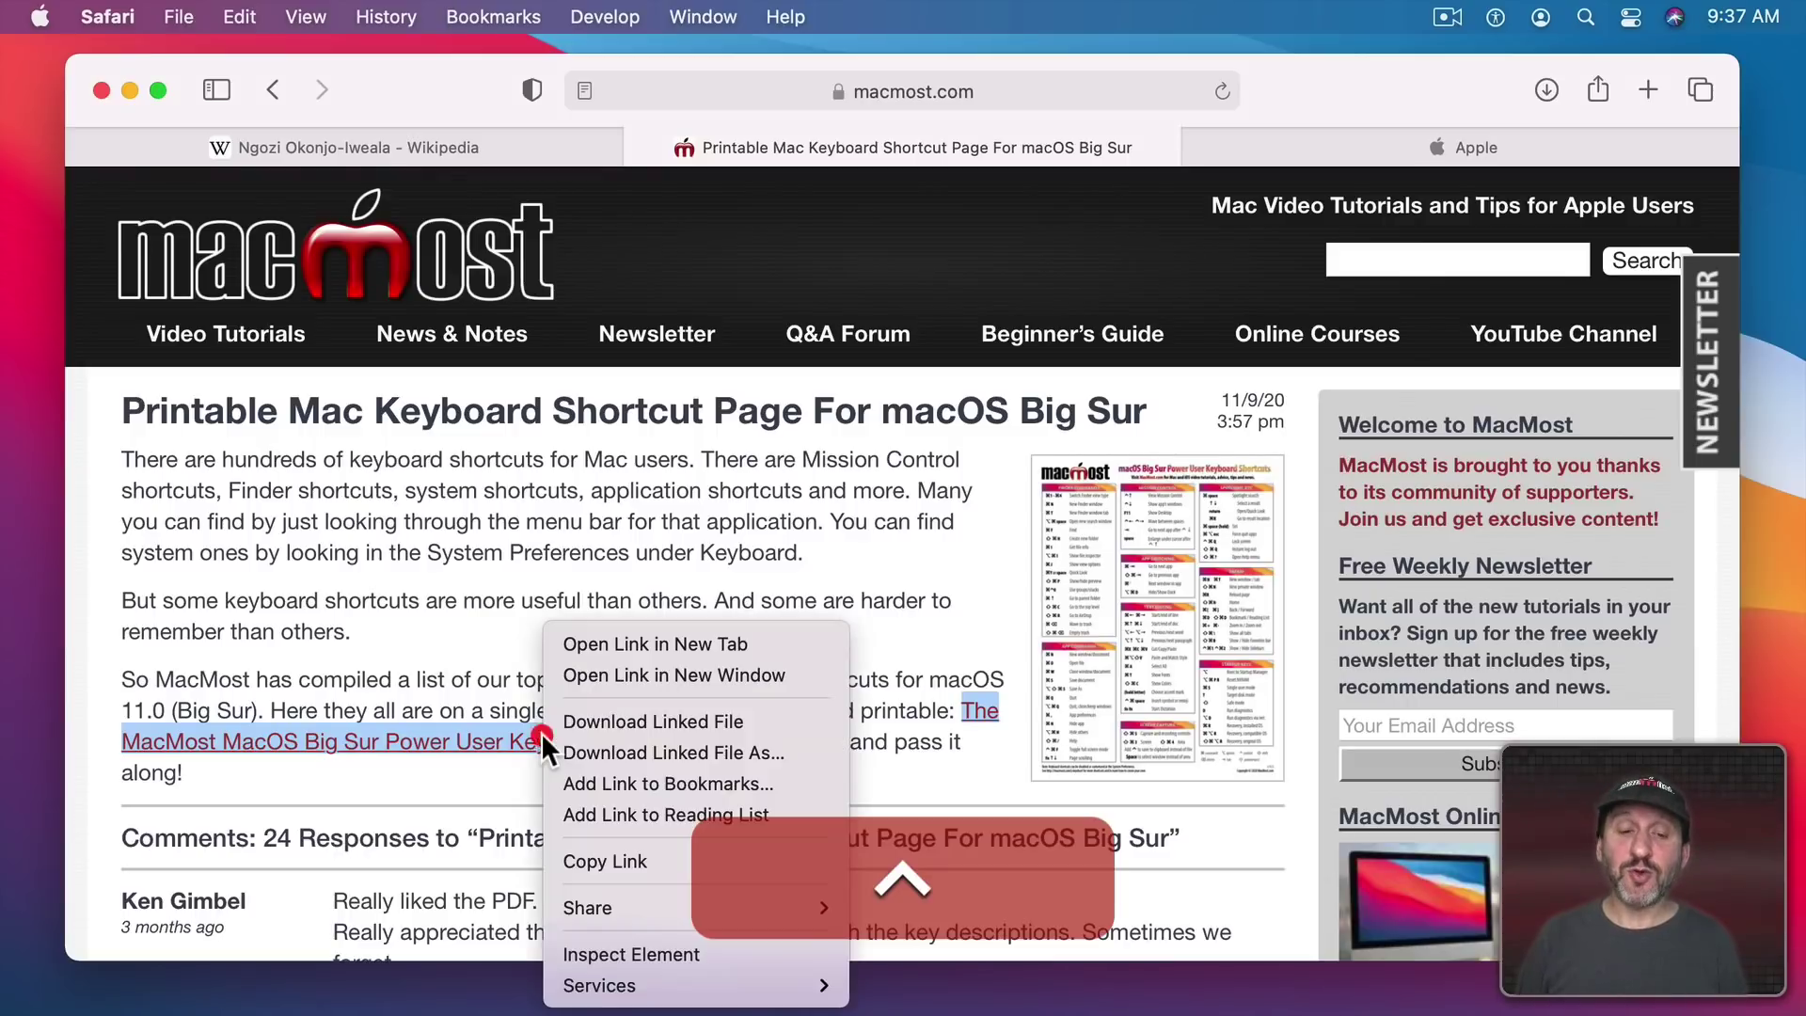
left_click(491, 669)
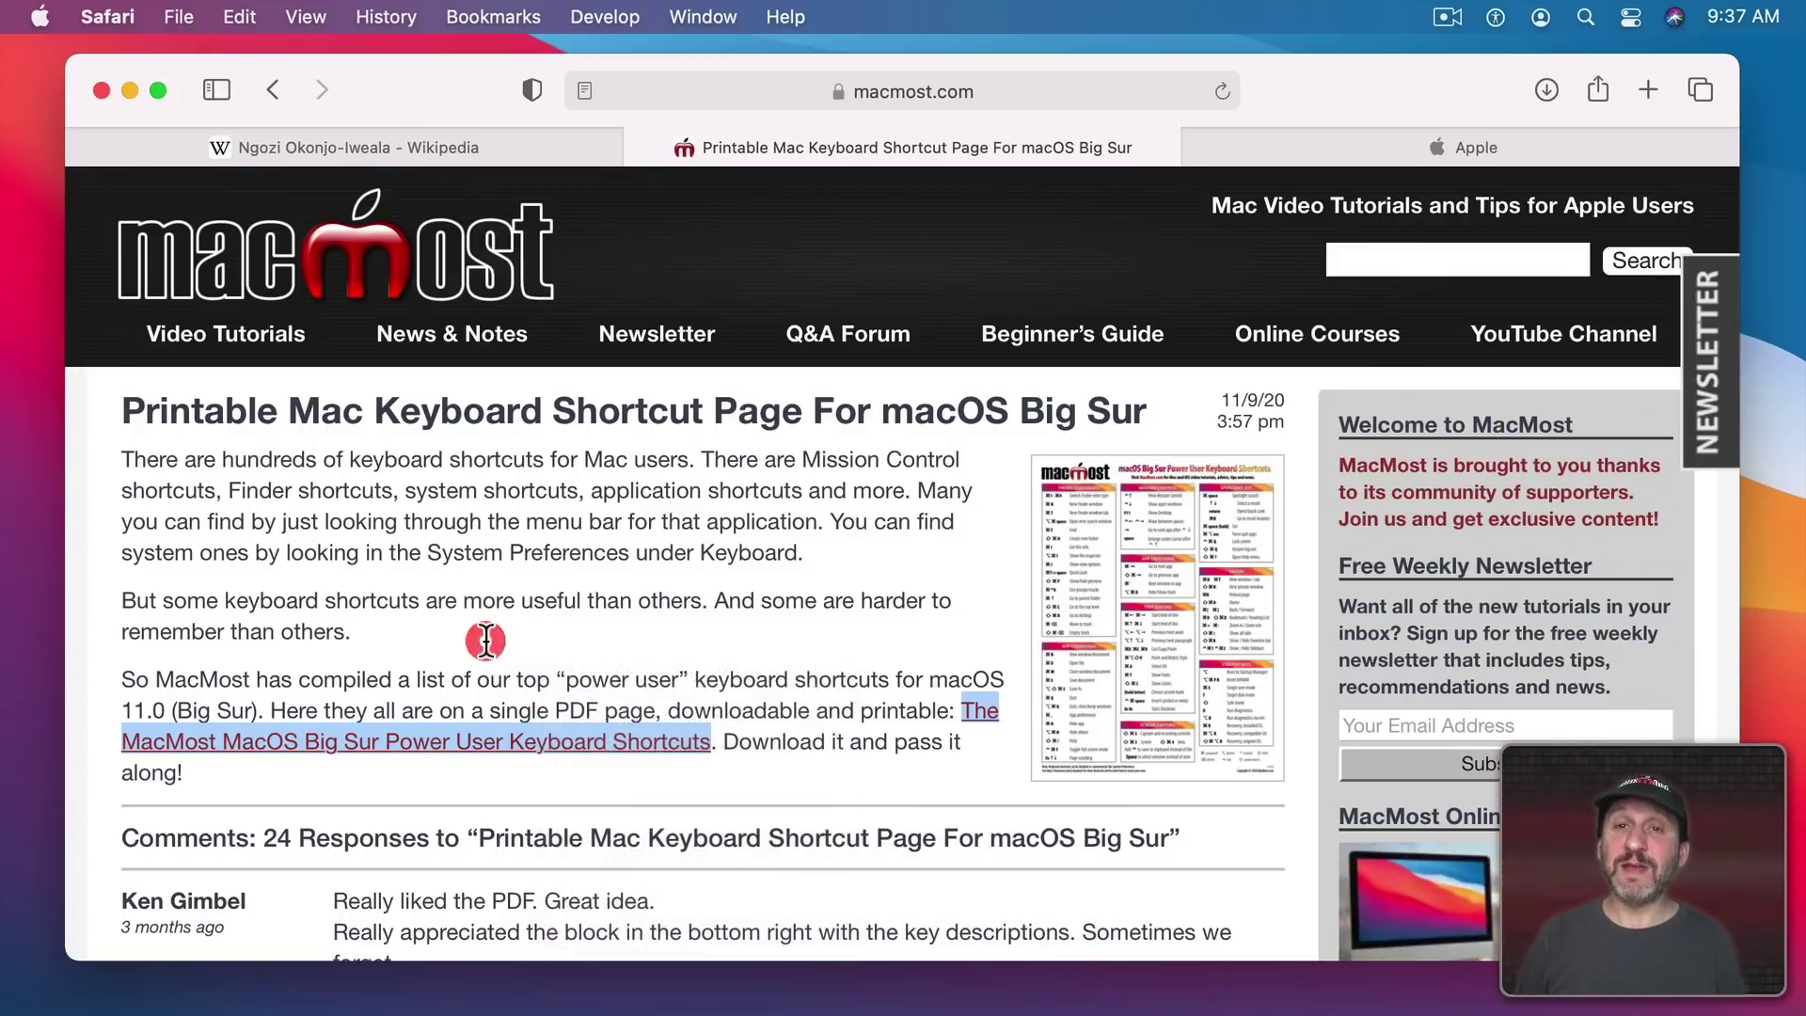
Step: In General preferences, set File download location to Ask for each download
left_click(109, 16)
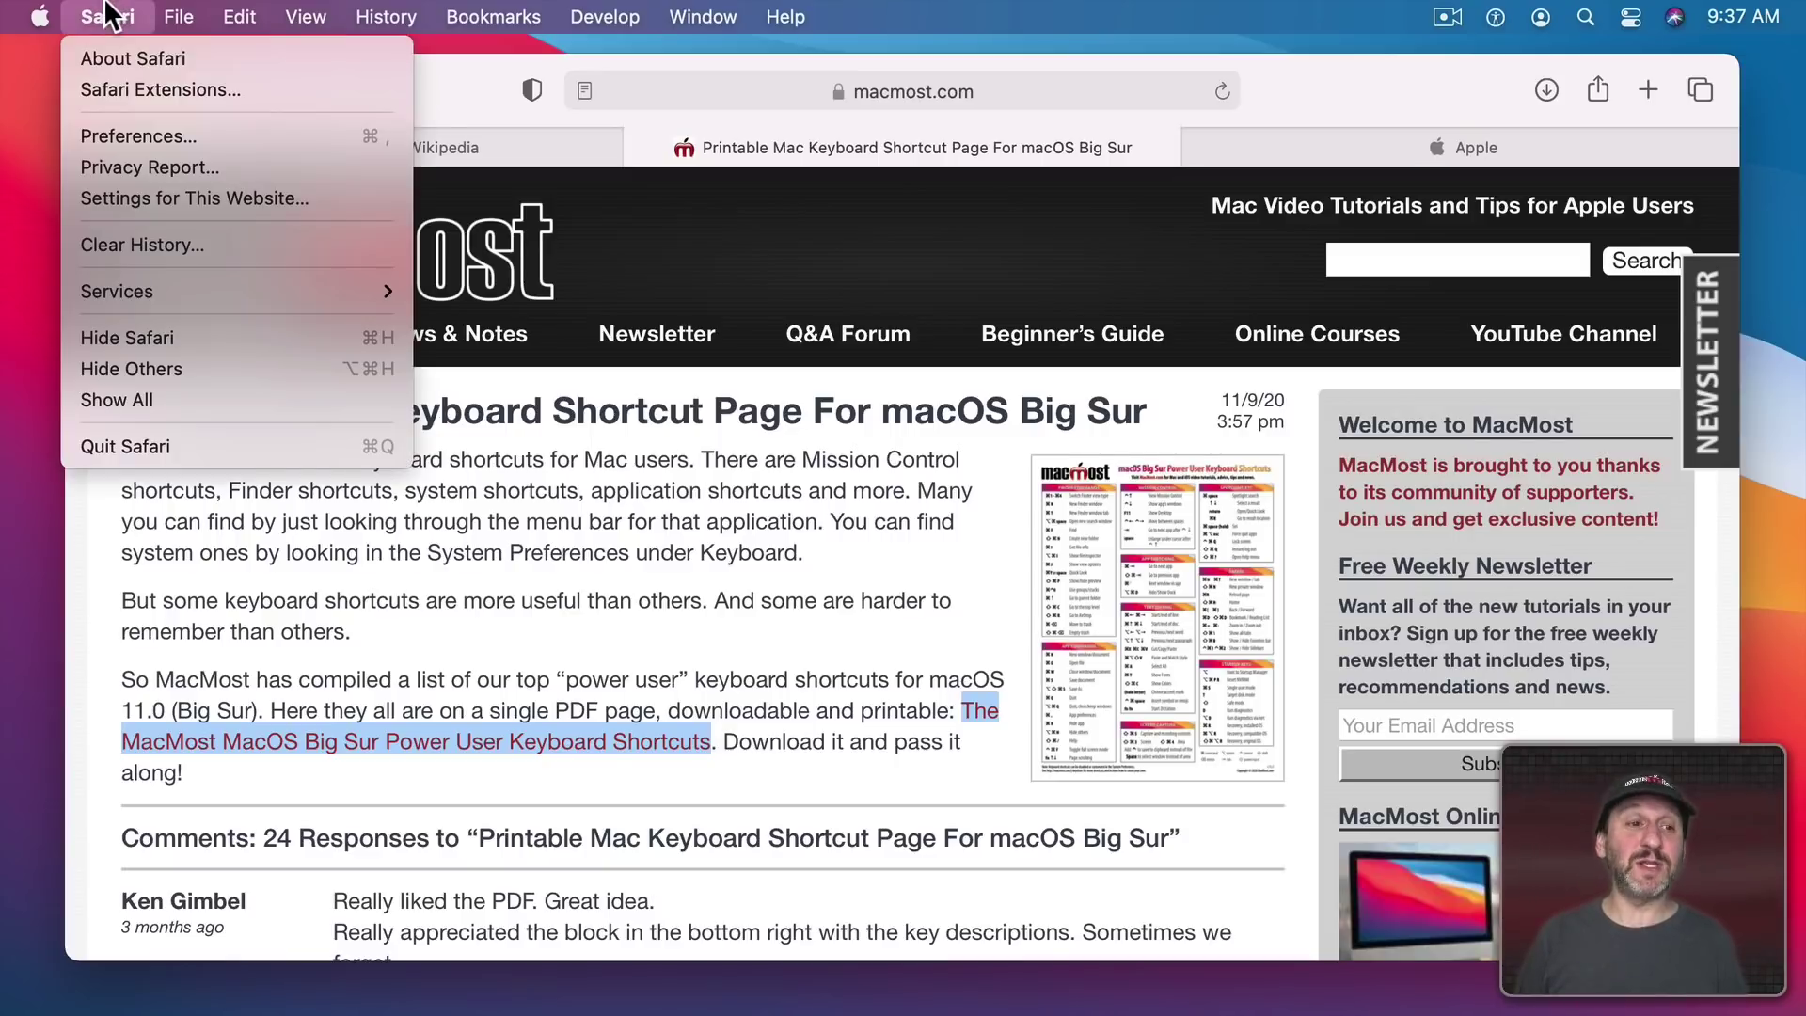
left_click(128, 129)
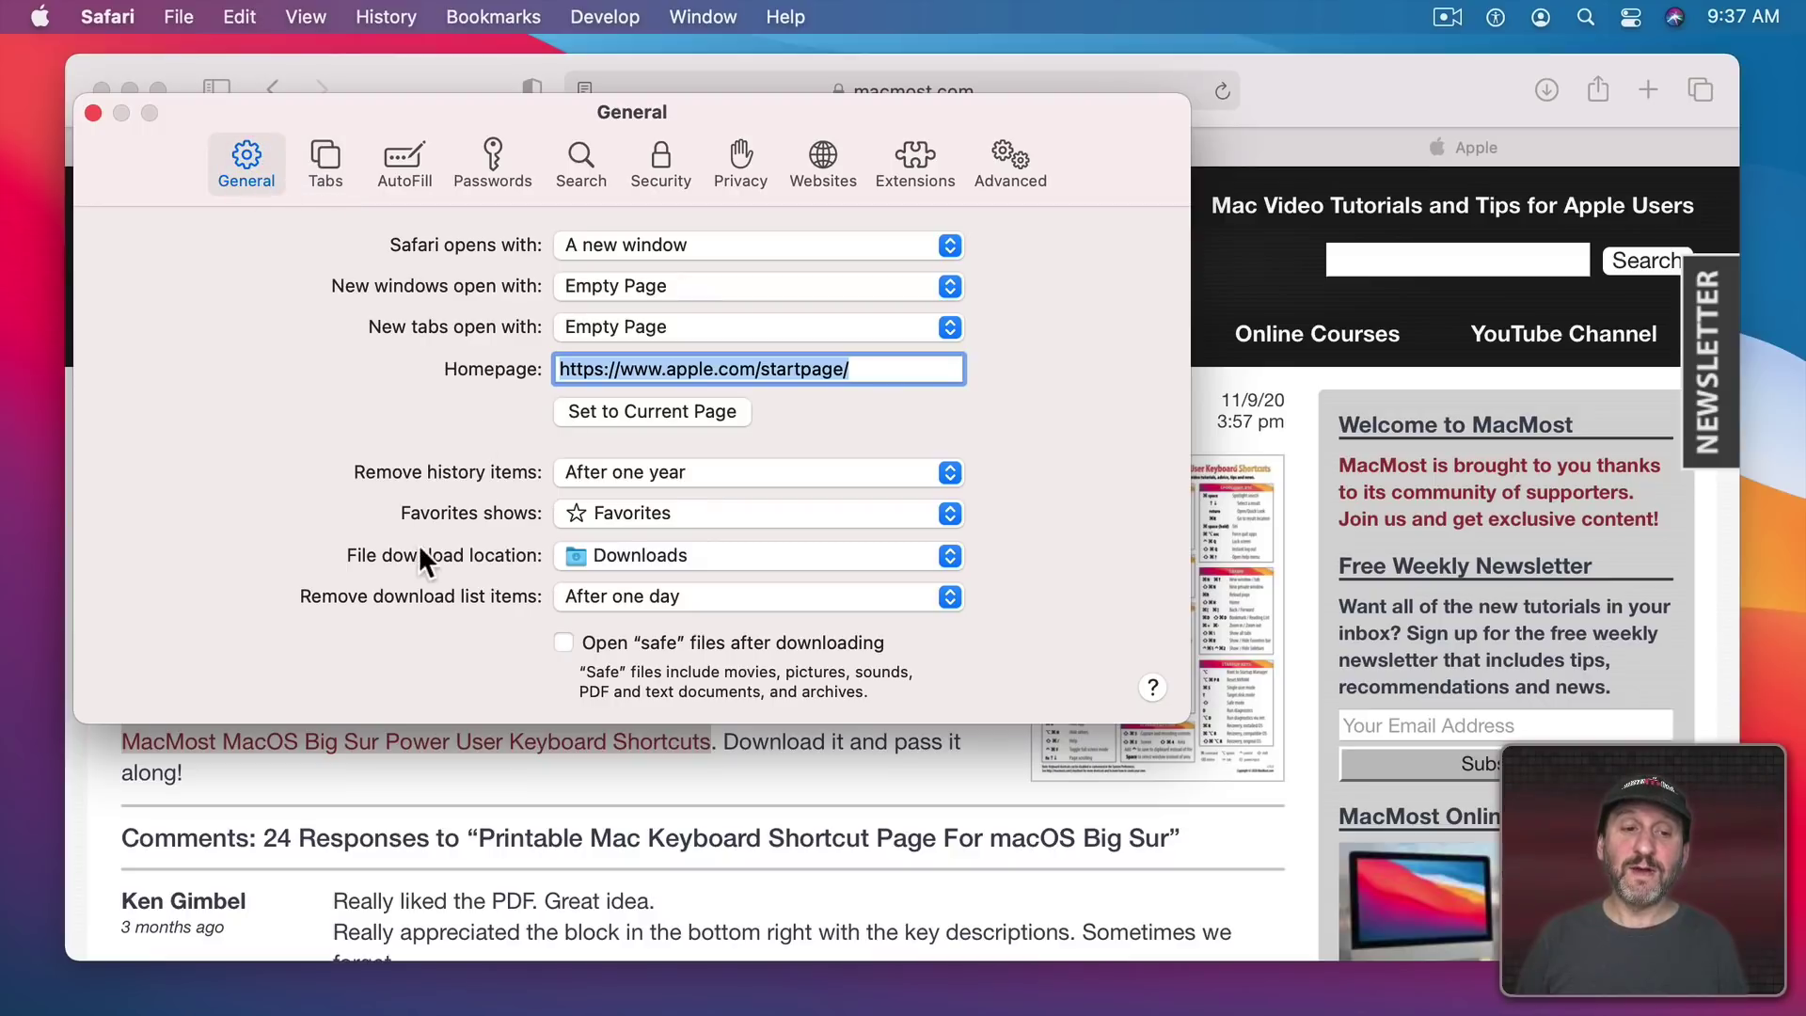
left_click(641, 553)
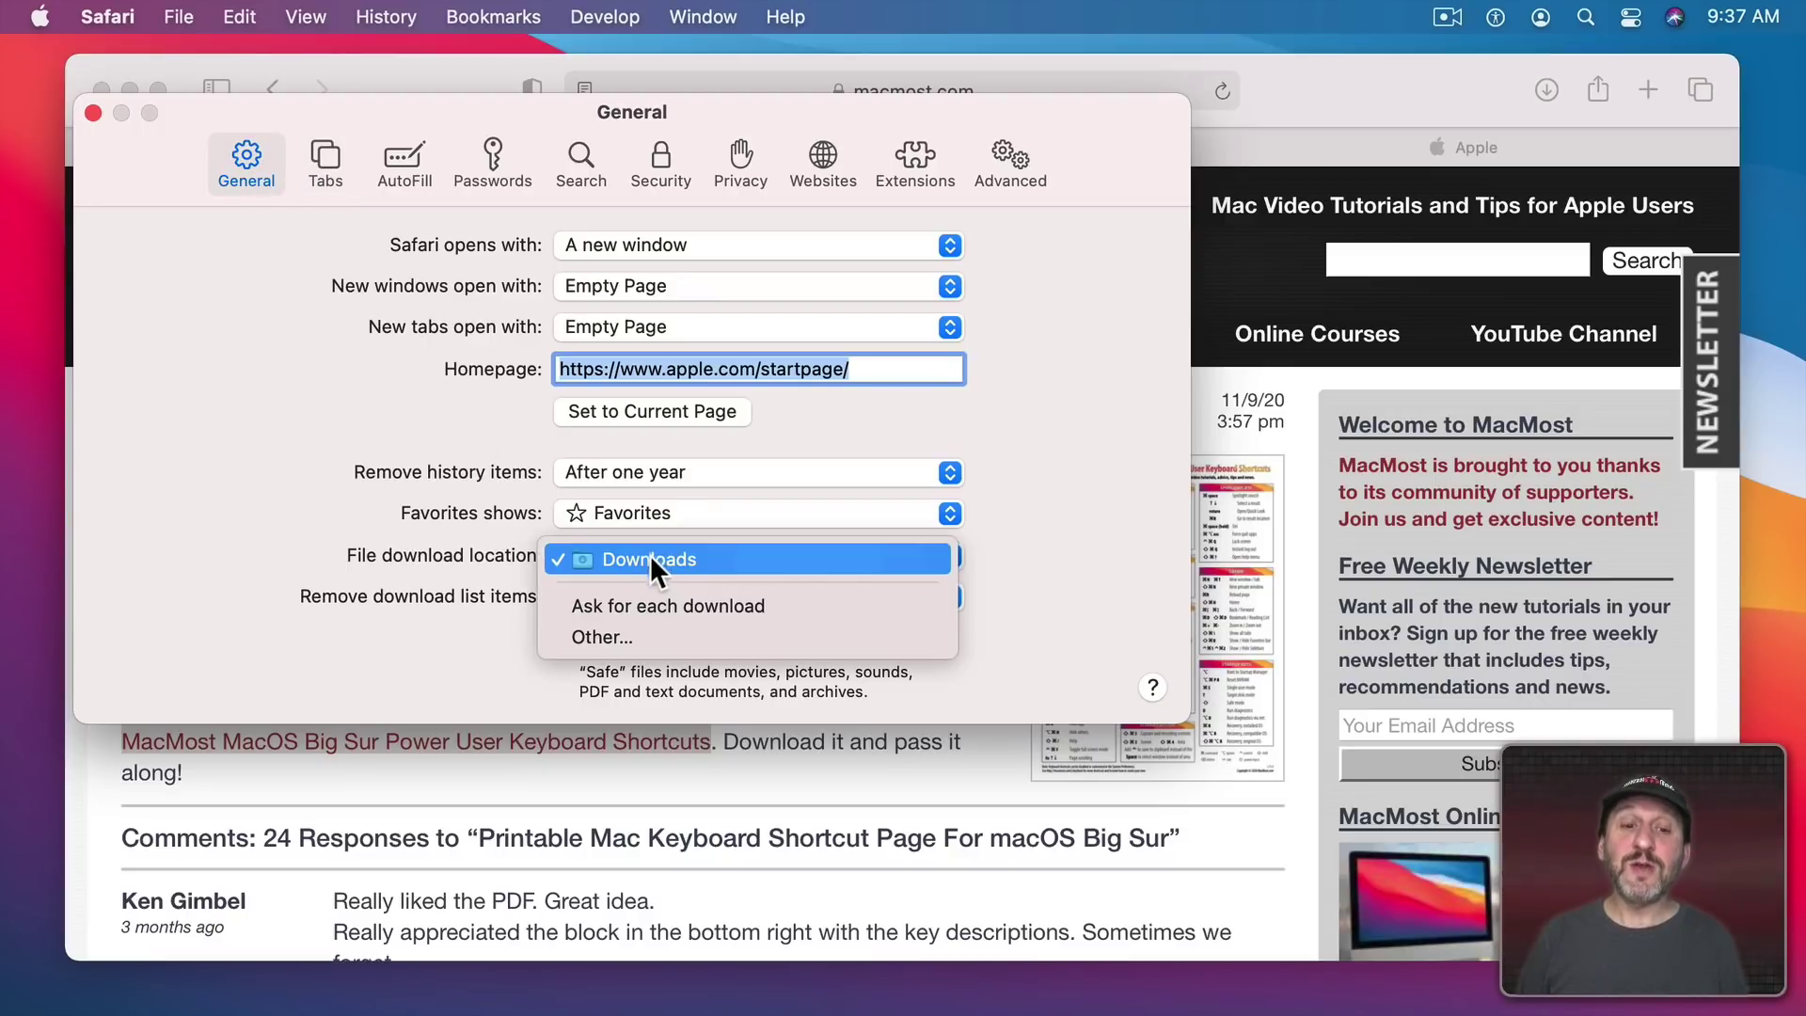
left_click(658, 606)
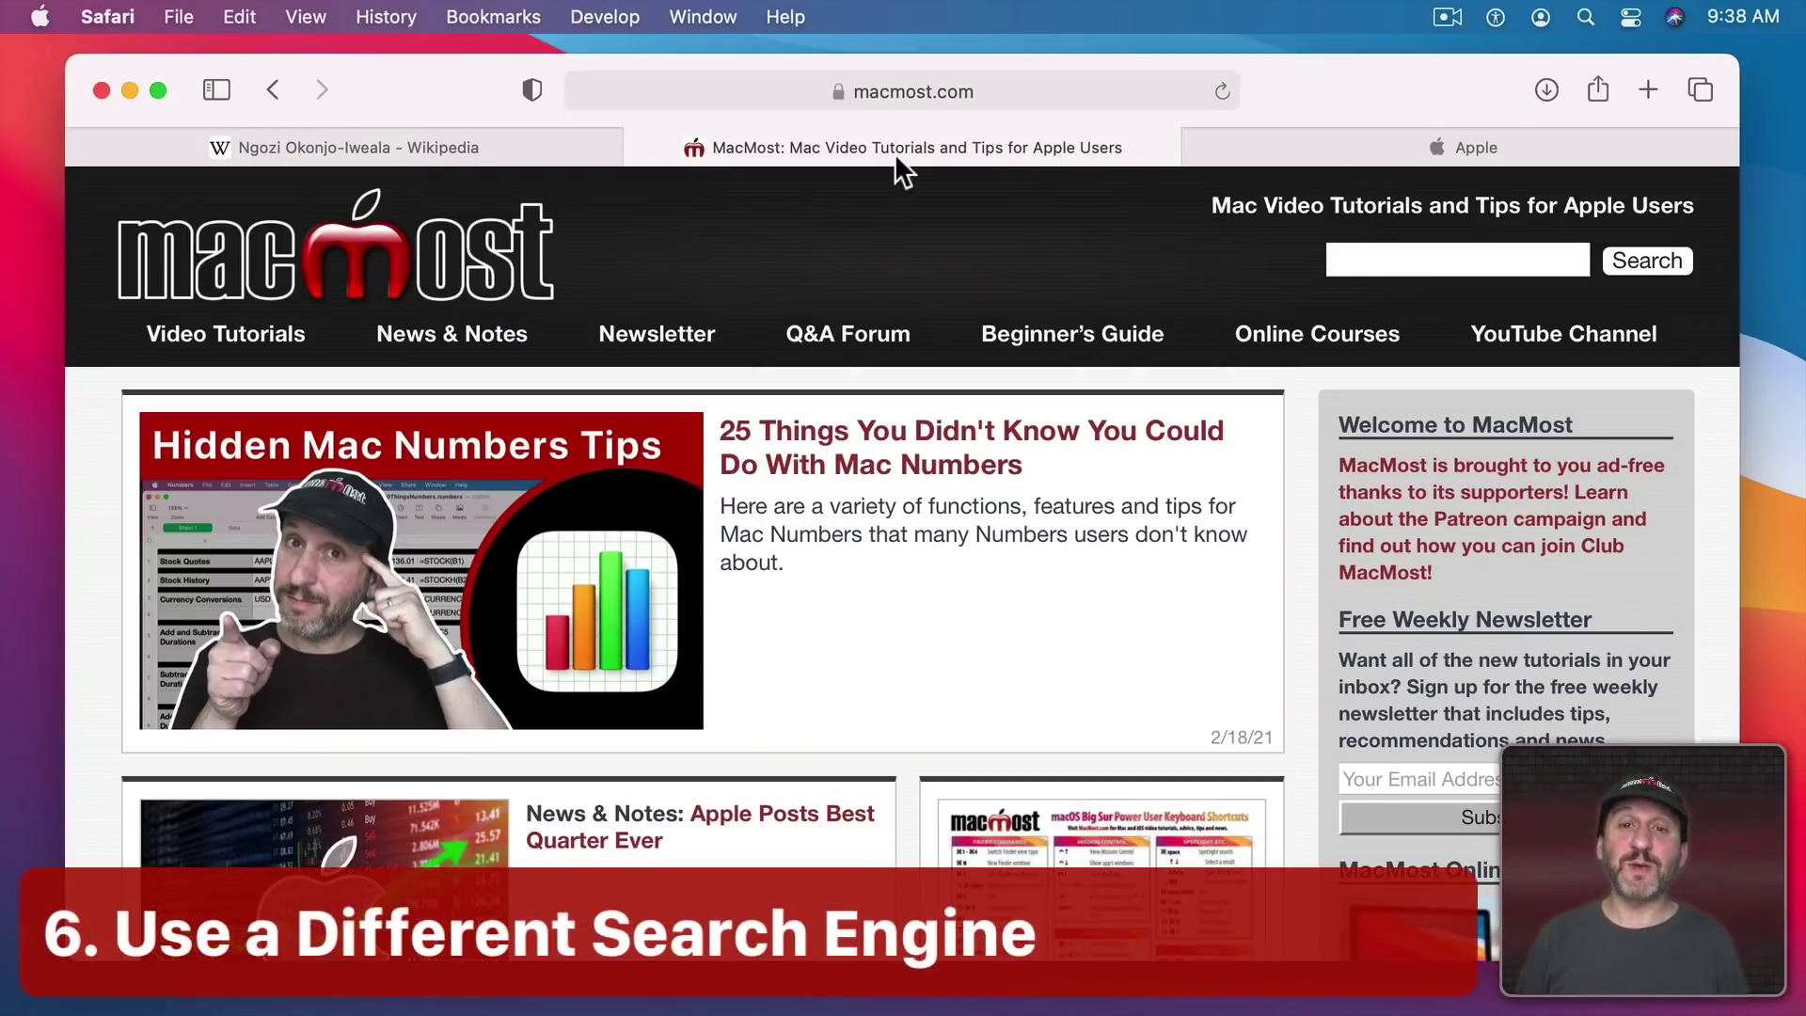
Step: Search the web for 'ipad' from the address bar
left_click(882, 92)
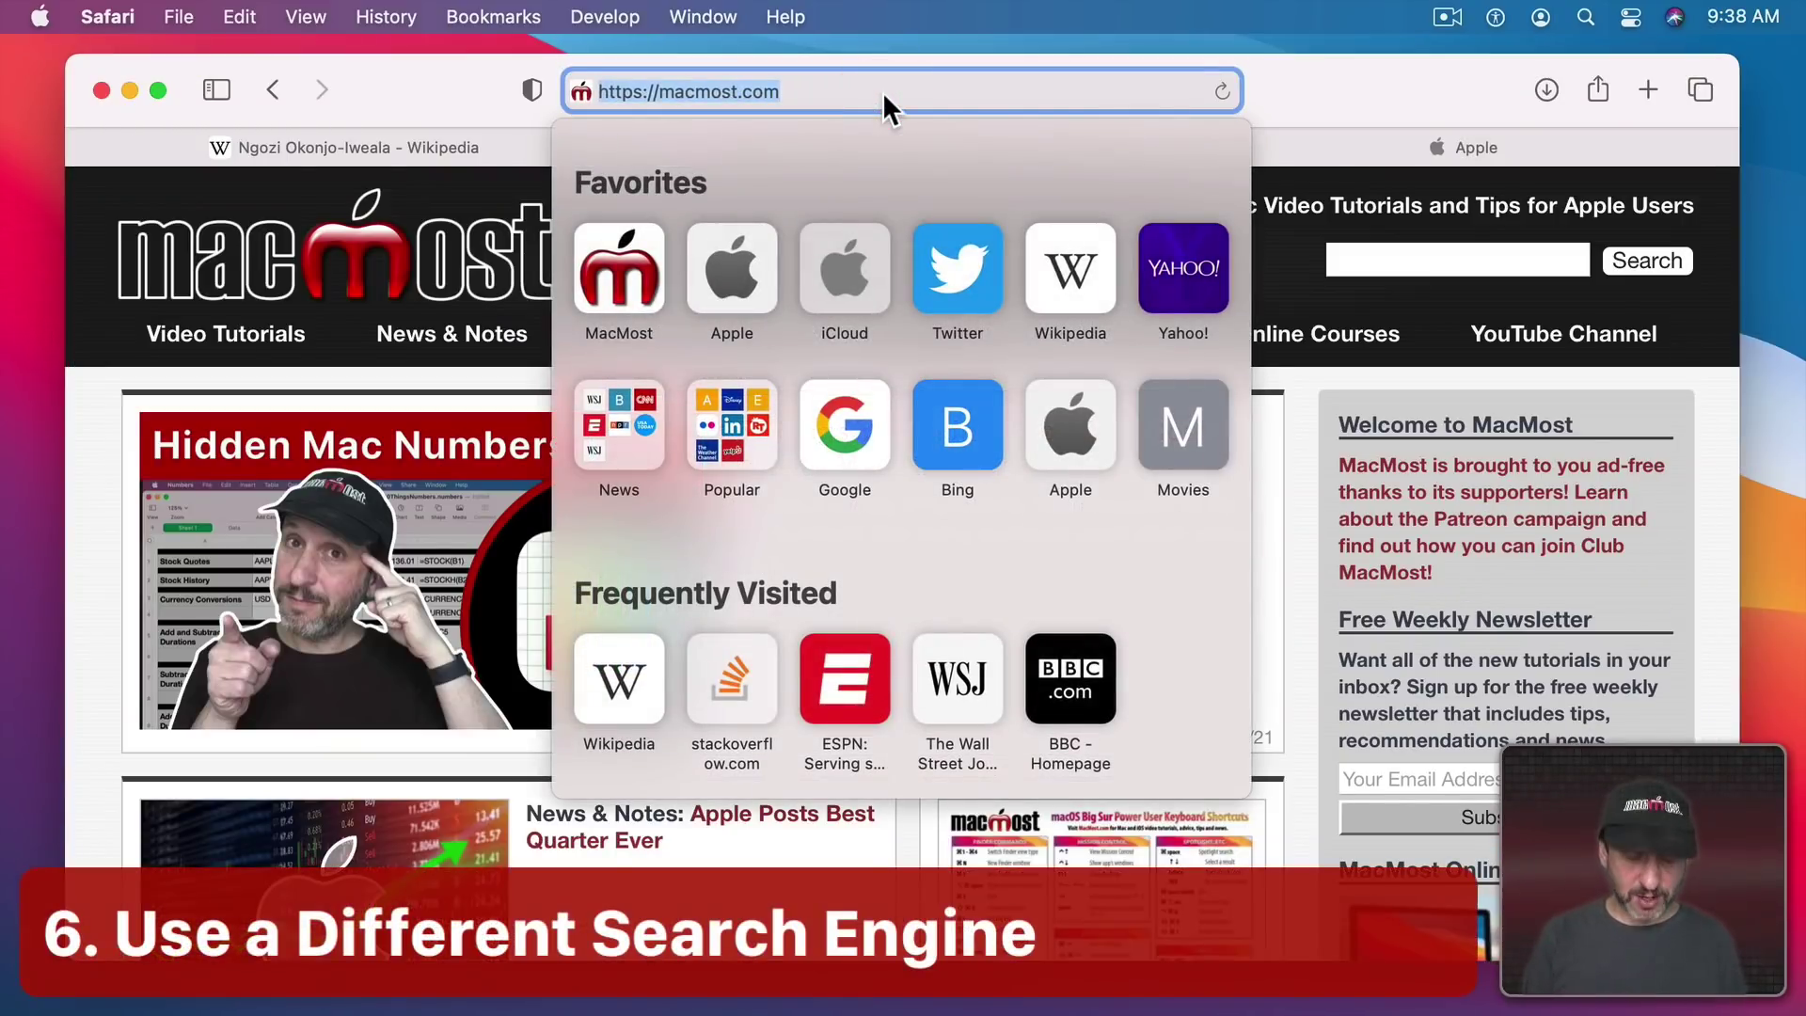
type("ipad")
key("Return")
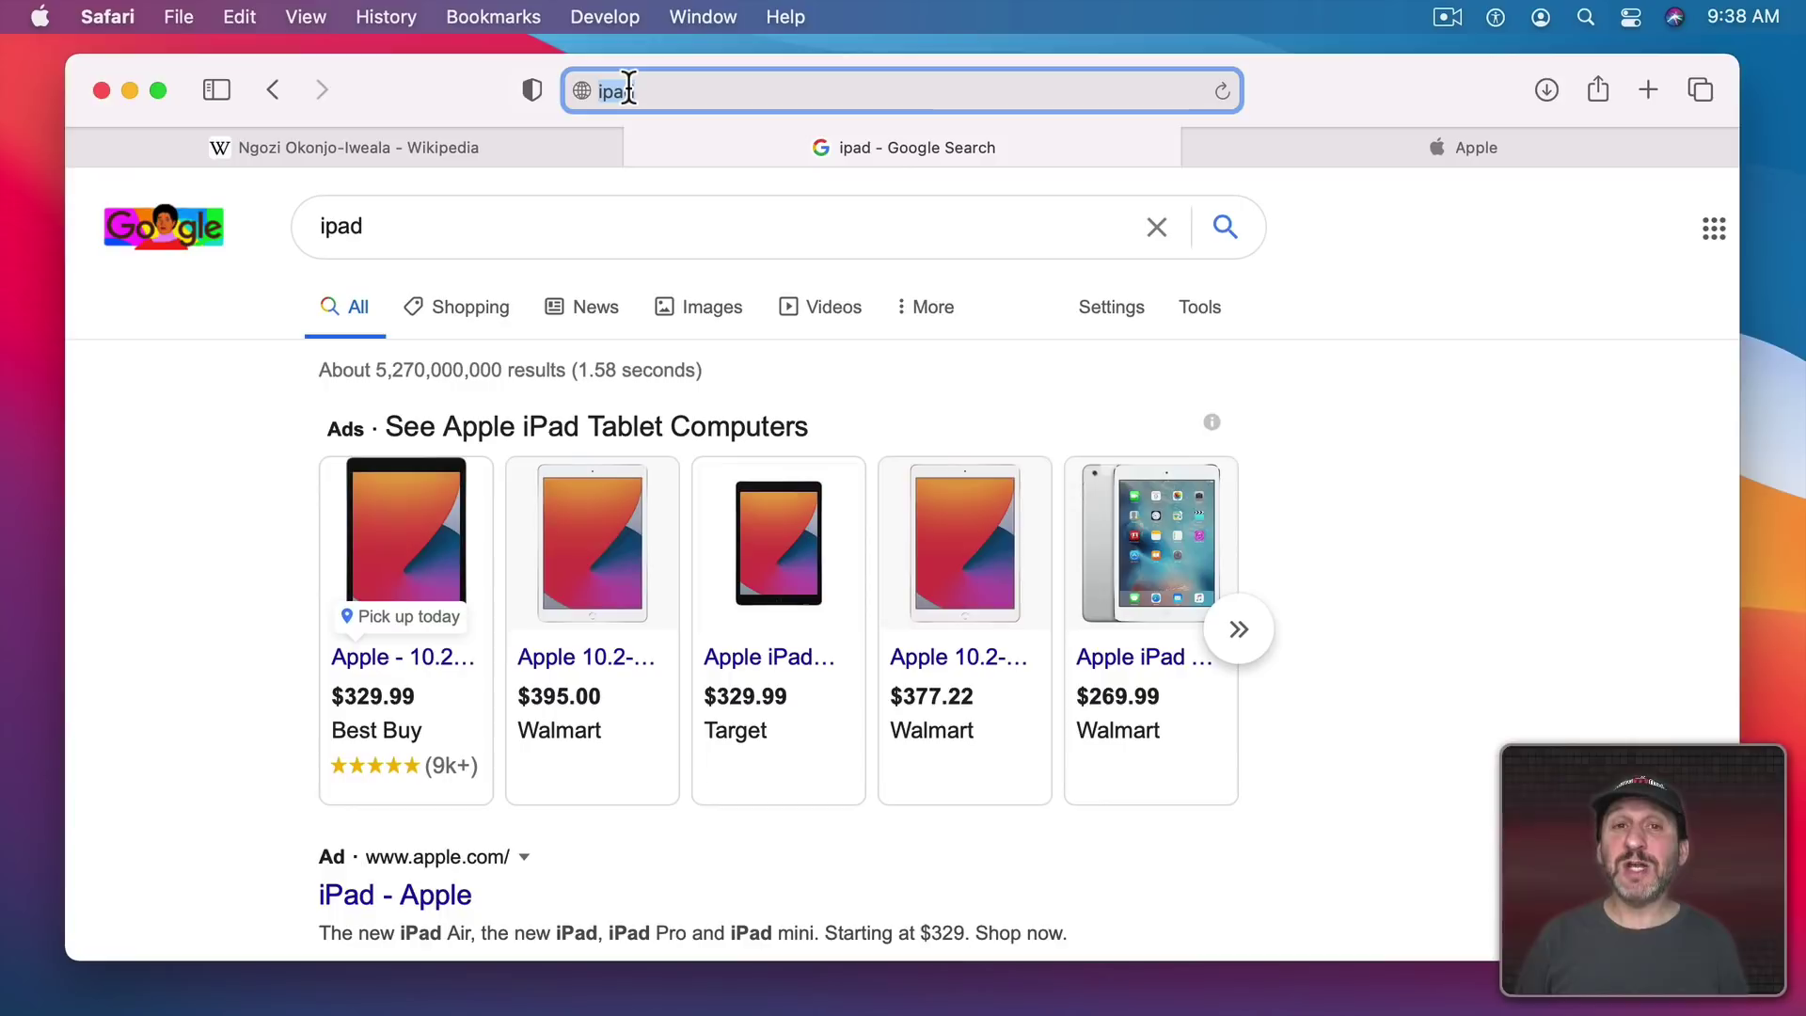
Step: Review the available search engines in Safari's Search preferences
left_click(113, 16)
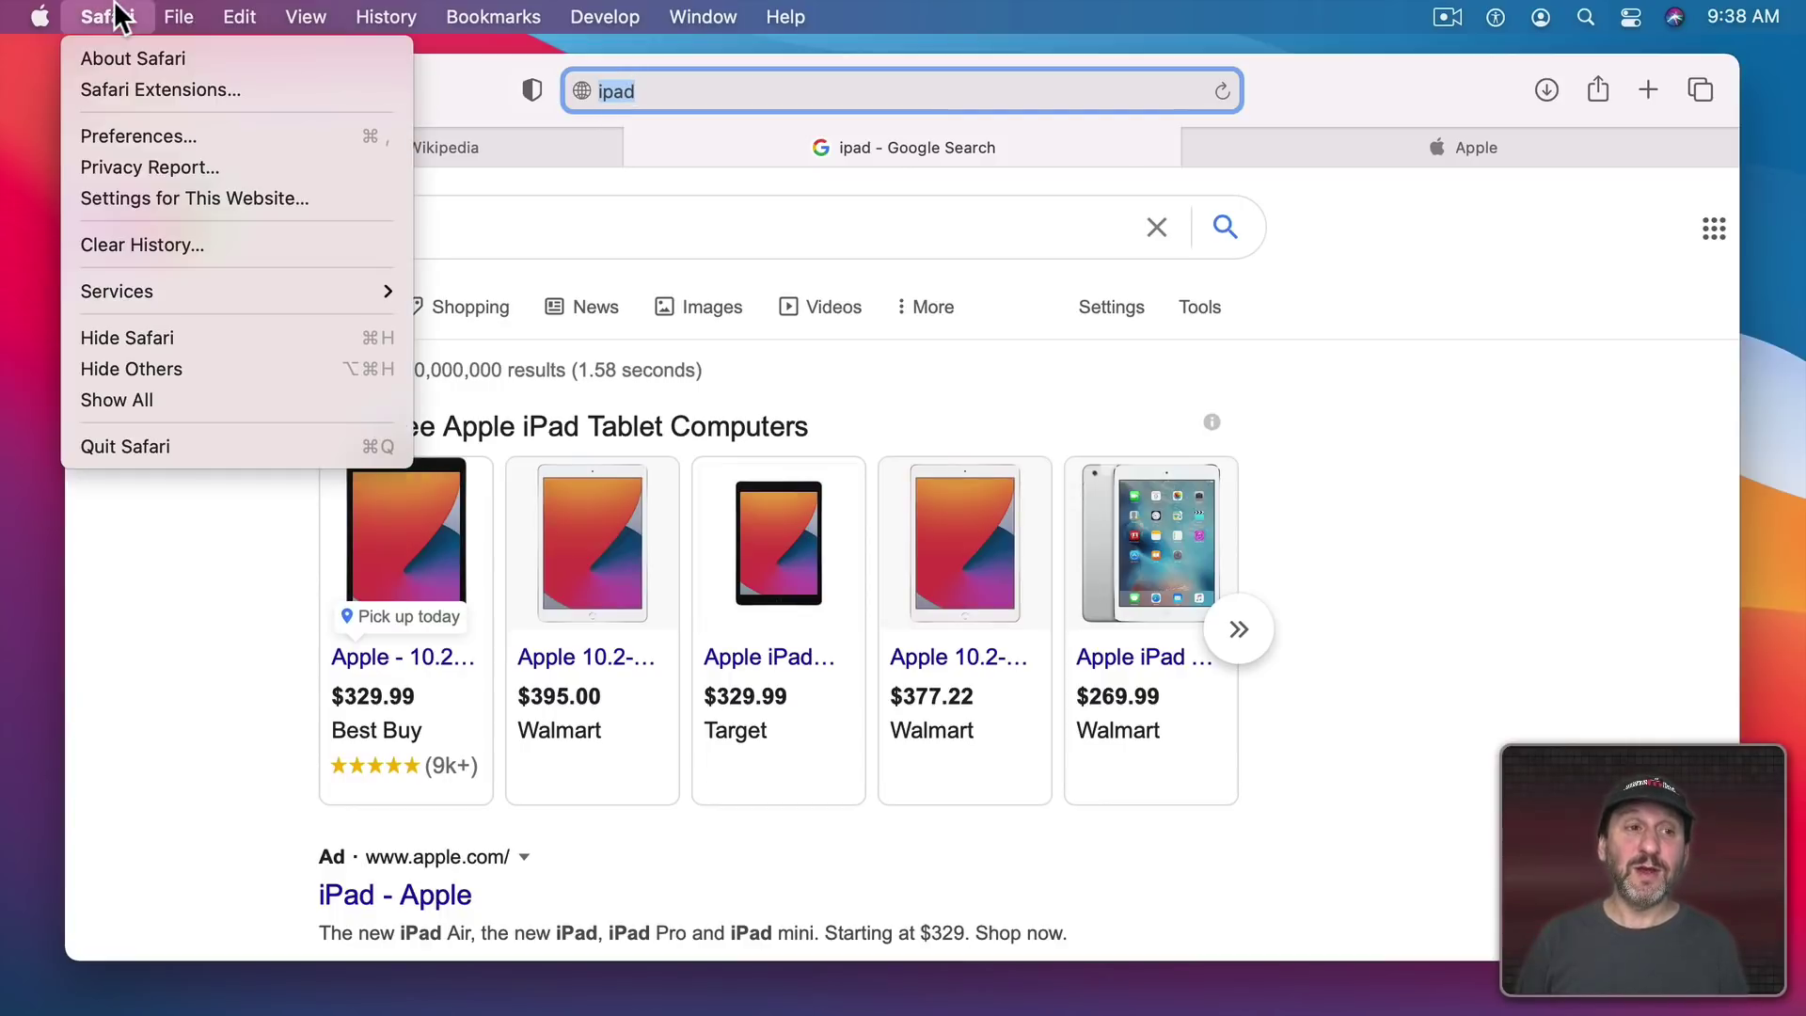
left_click(126, 138)
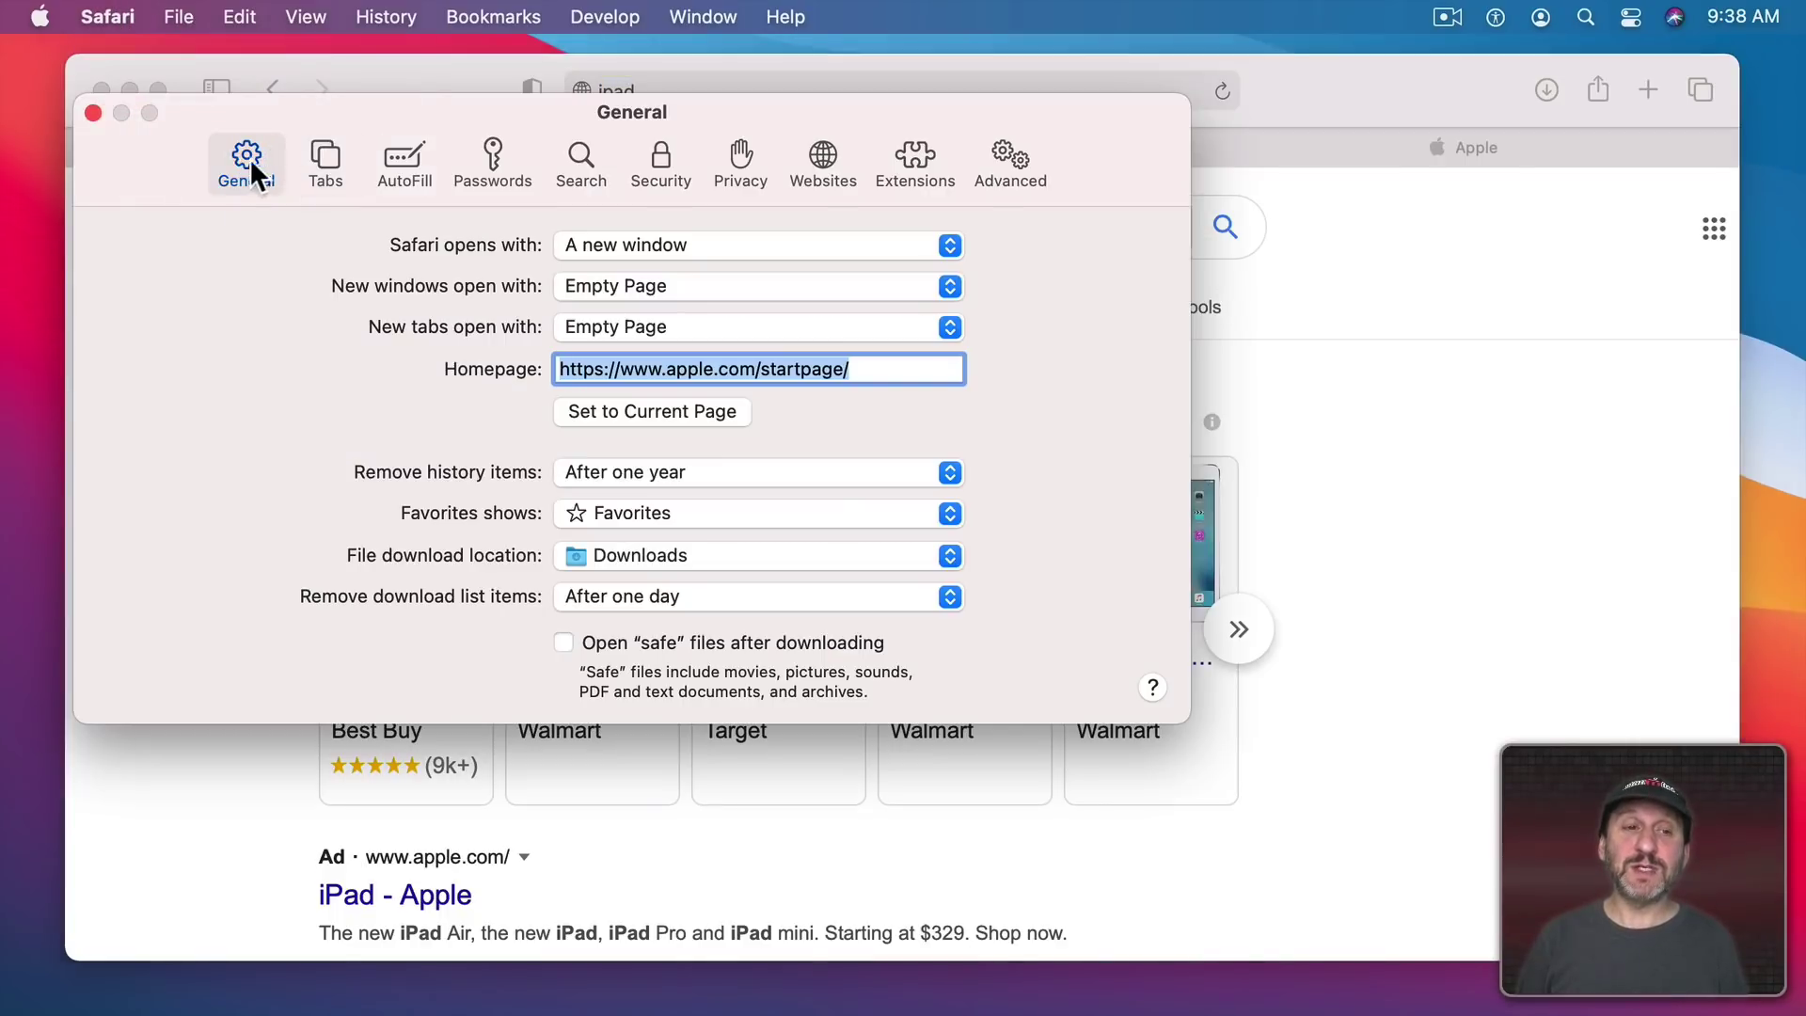
left_click(579, 155)
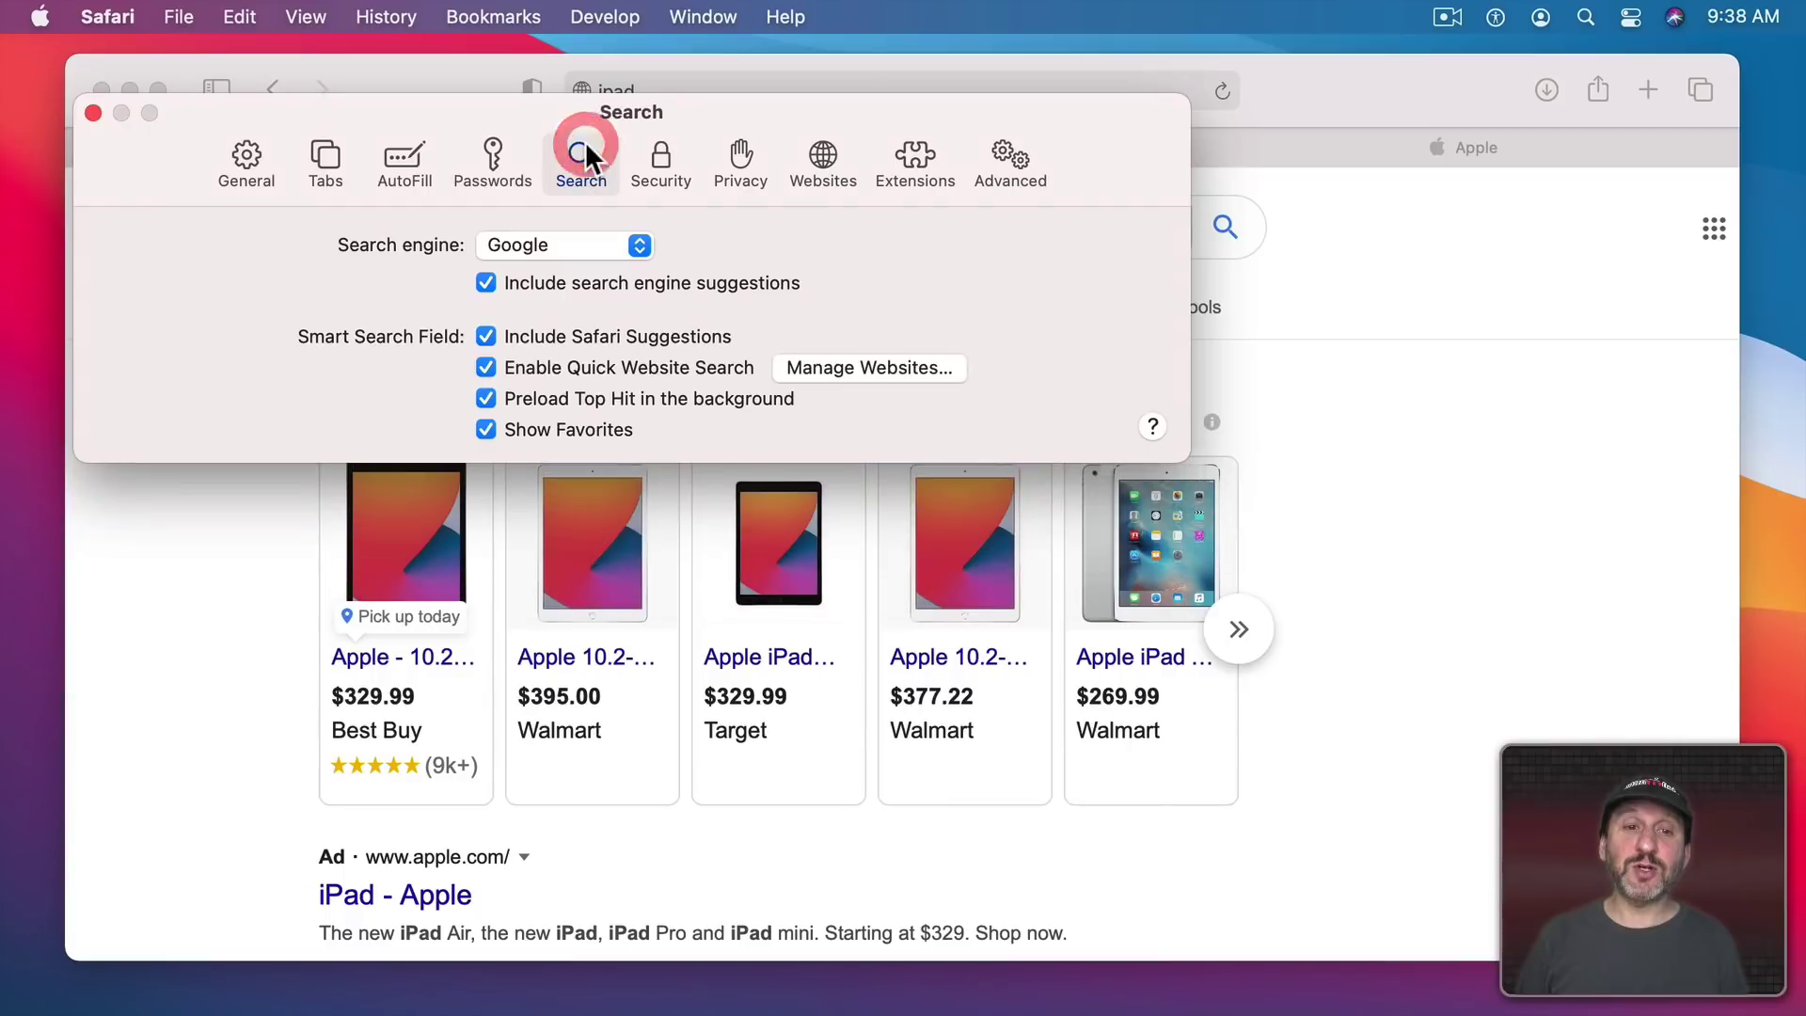
left_click(543, 248)
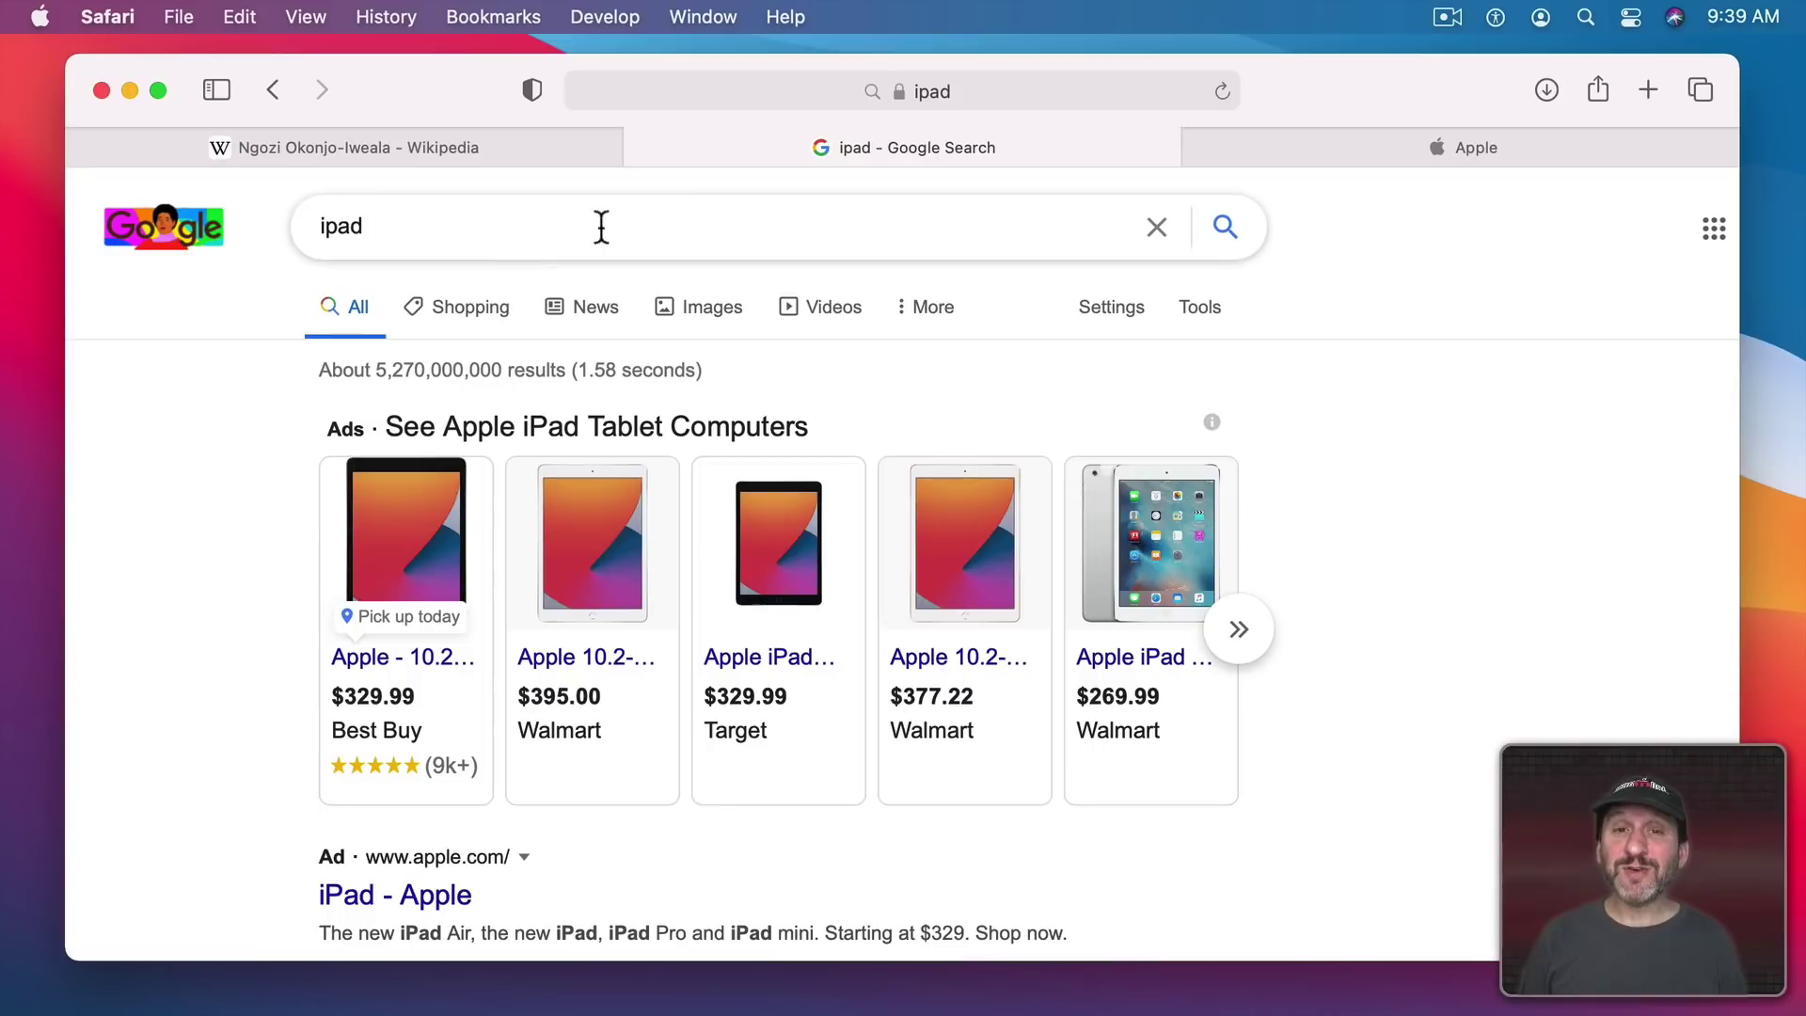
Step: Load duckduckgo.com by typing 'duck' in the address bar and focus its search box
left_click(1001, 98)
type("duckduckgo.com")
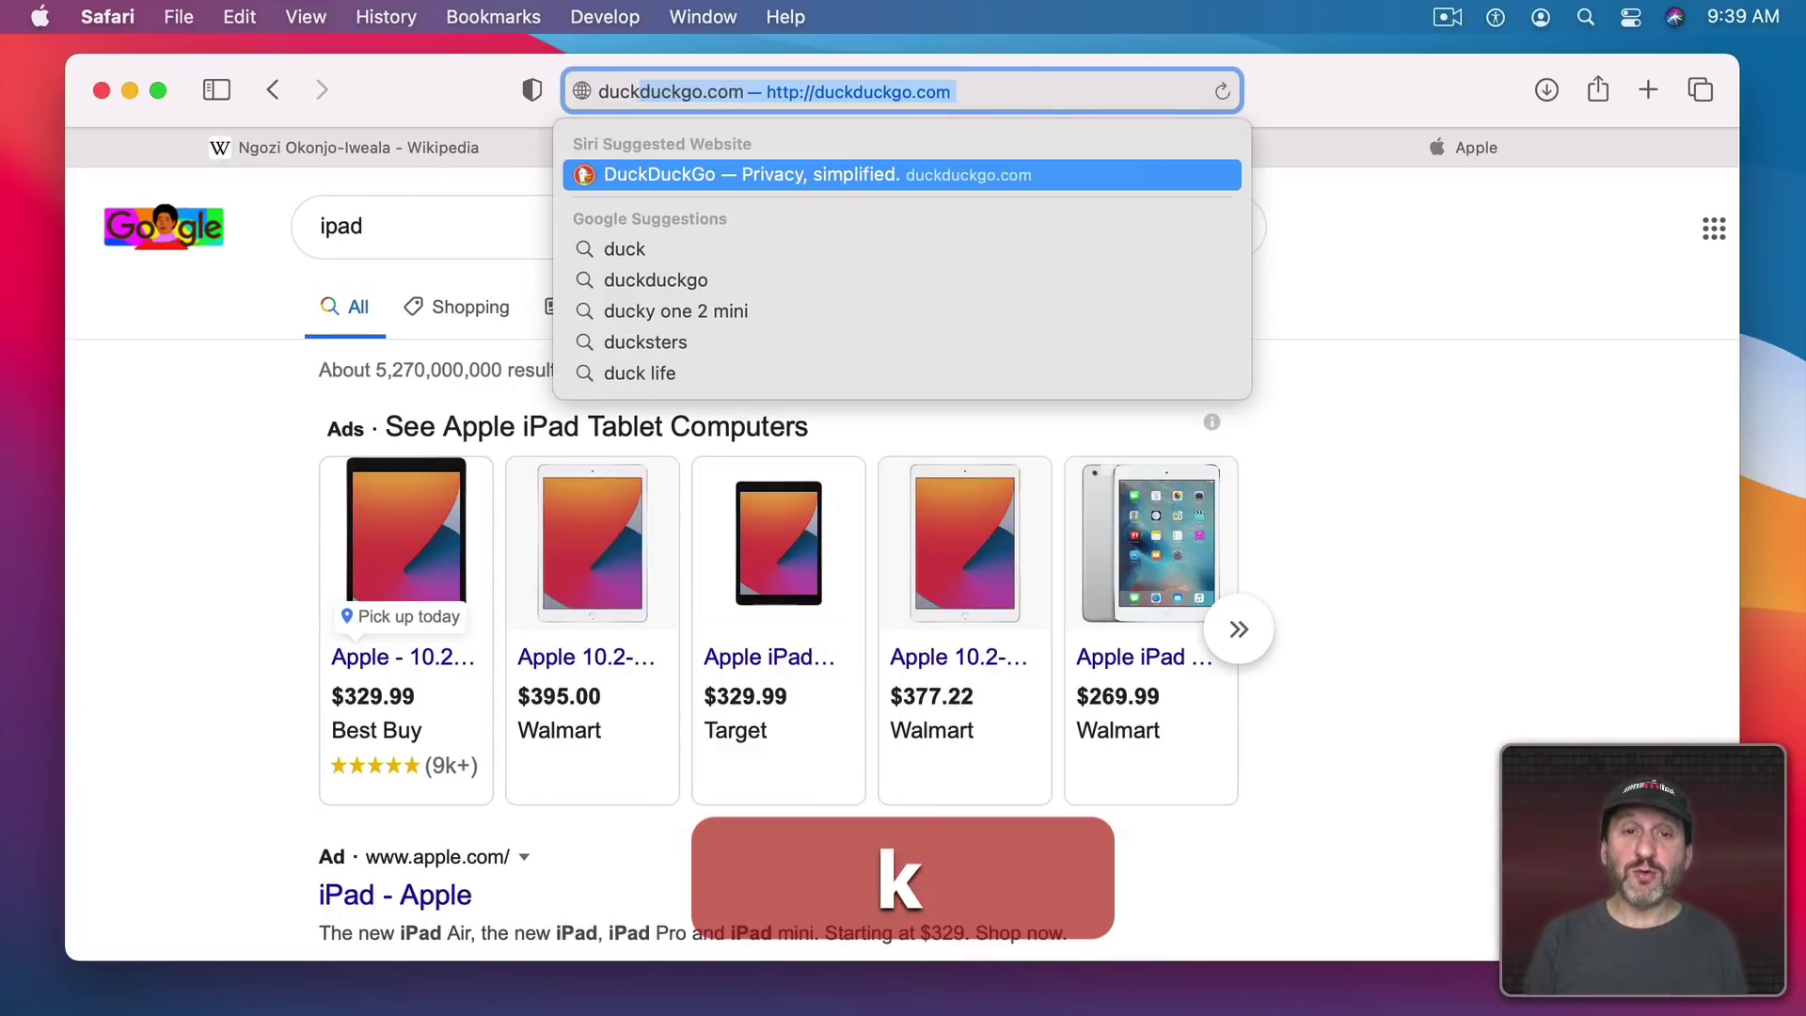
key("Return")
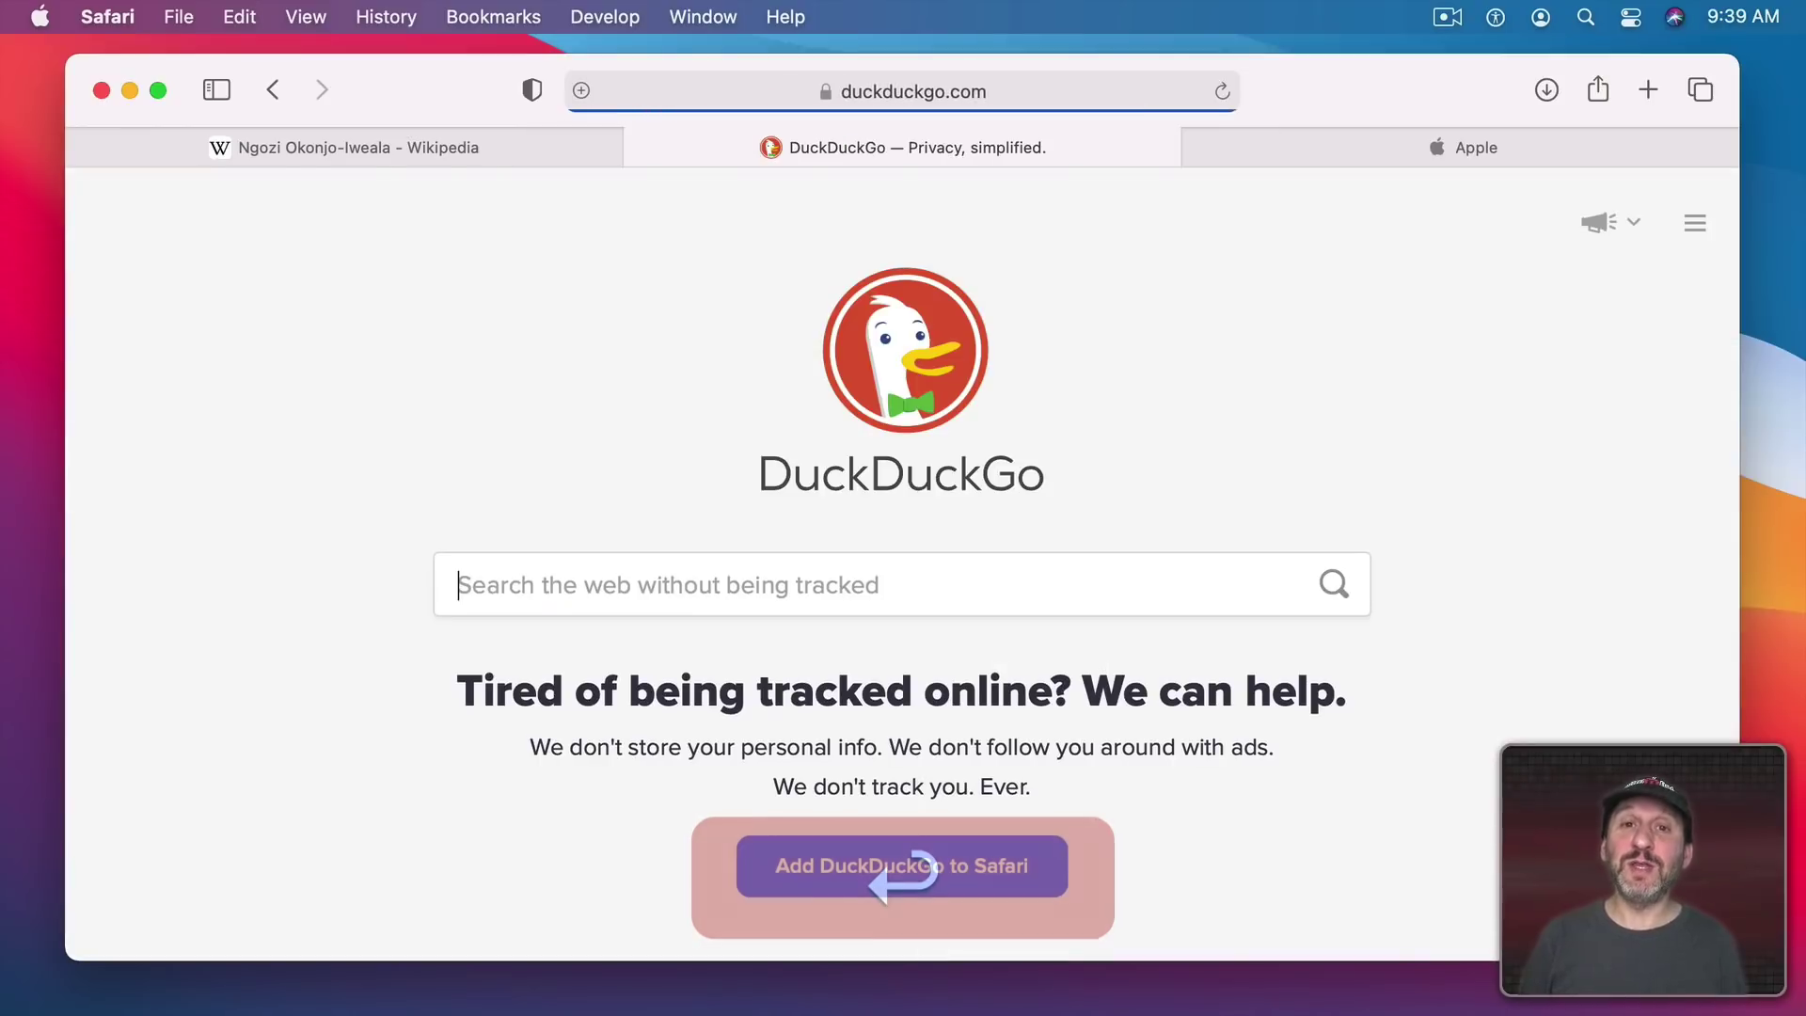
left_click(719, 562)
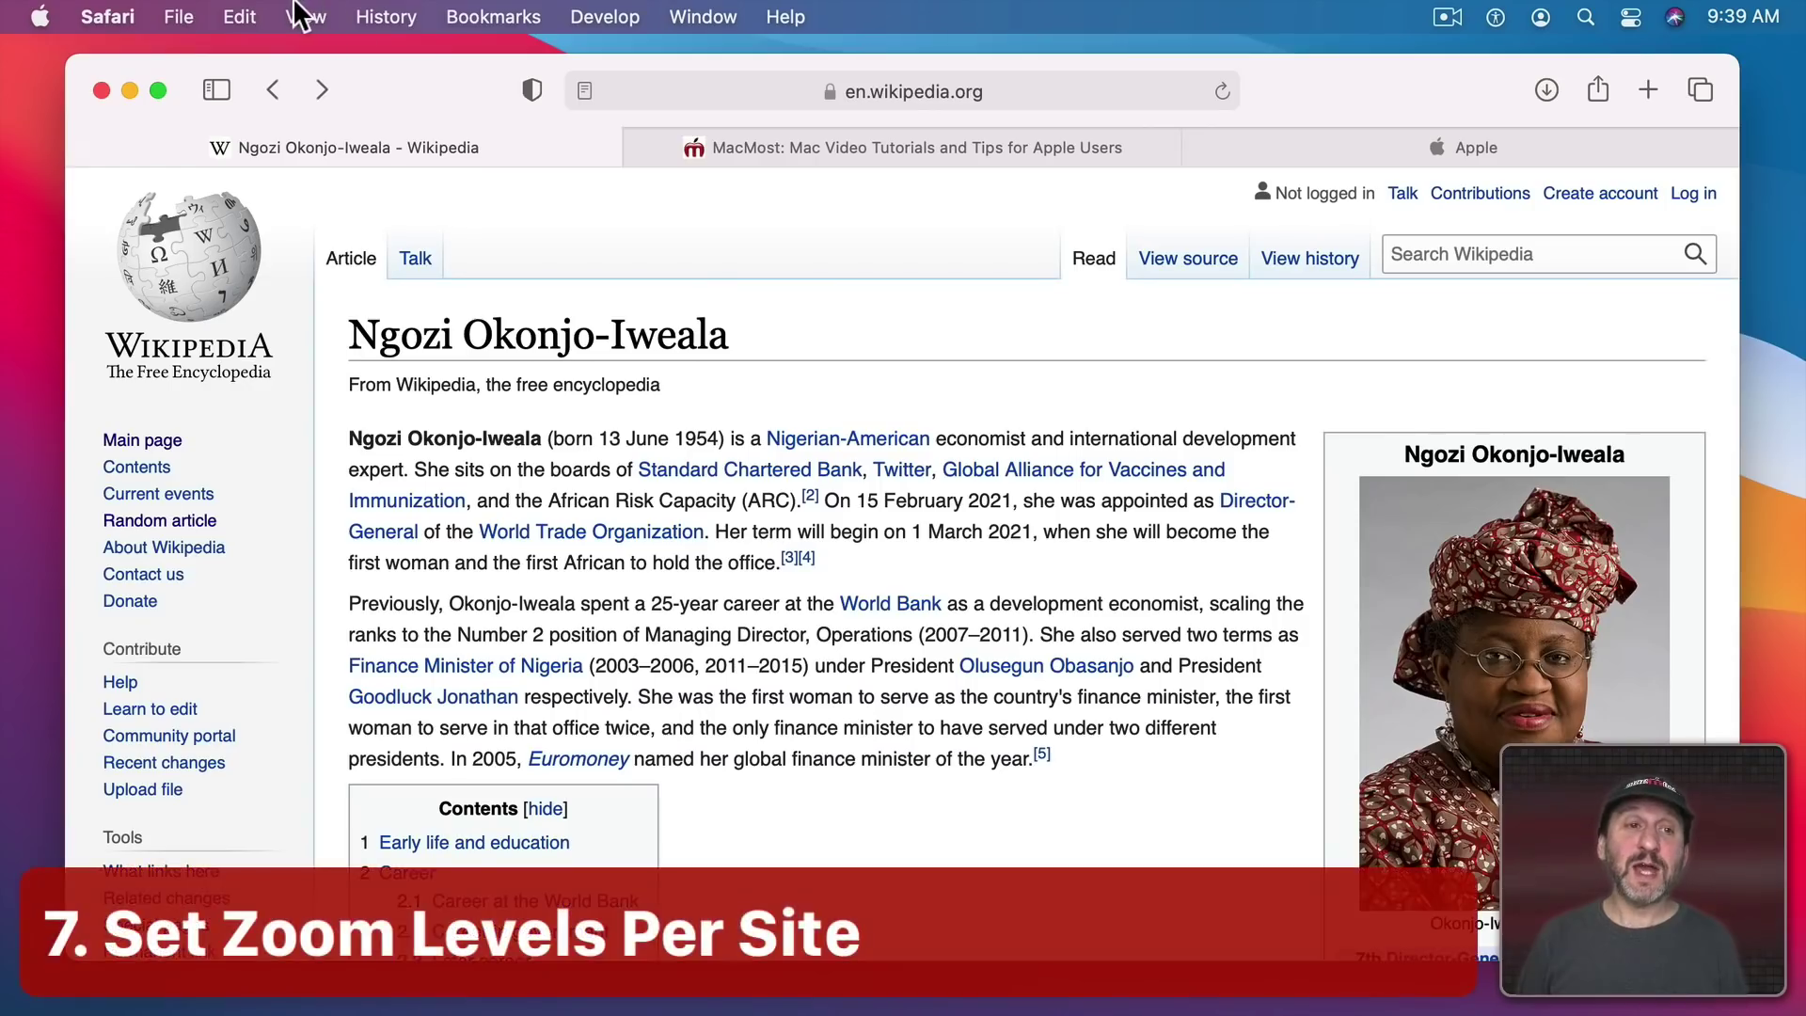
Step: Glance at the View menu, then zoom the Wikipedia article in with Command-=
left_click(299, 14)
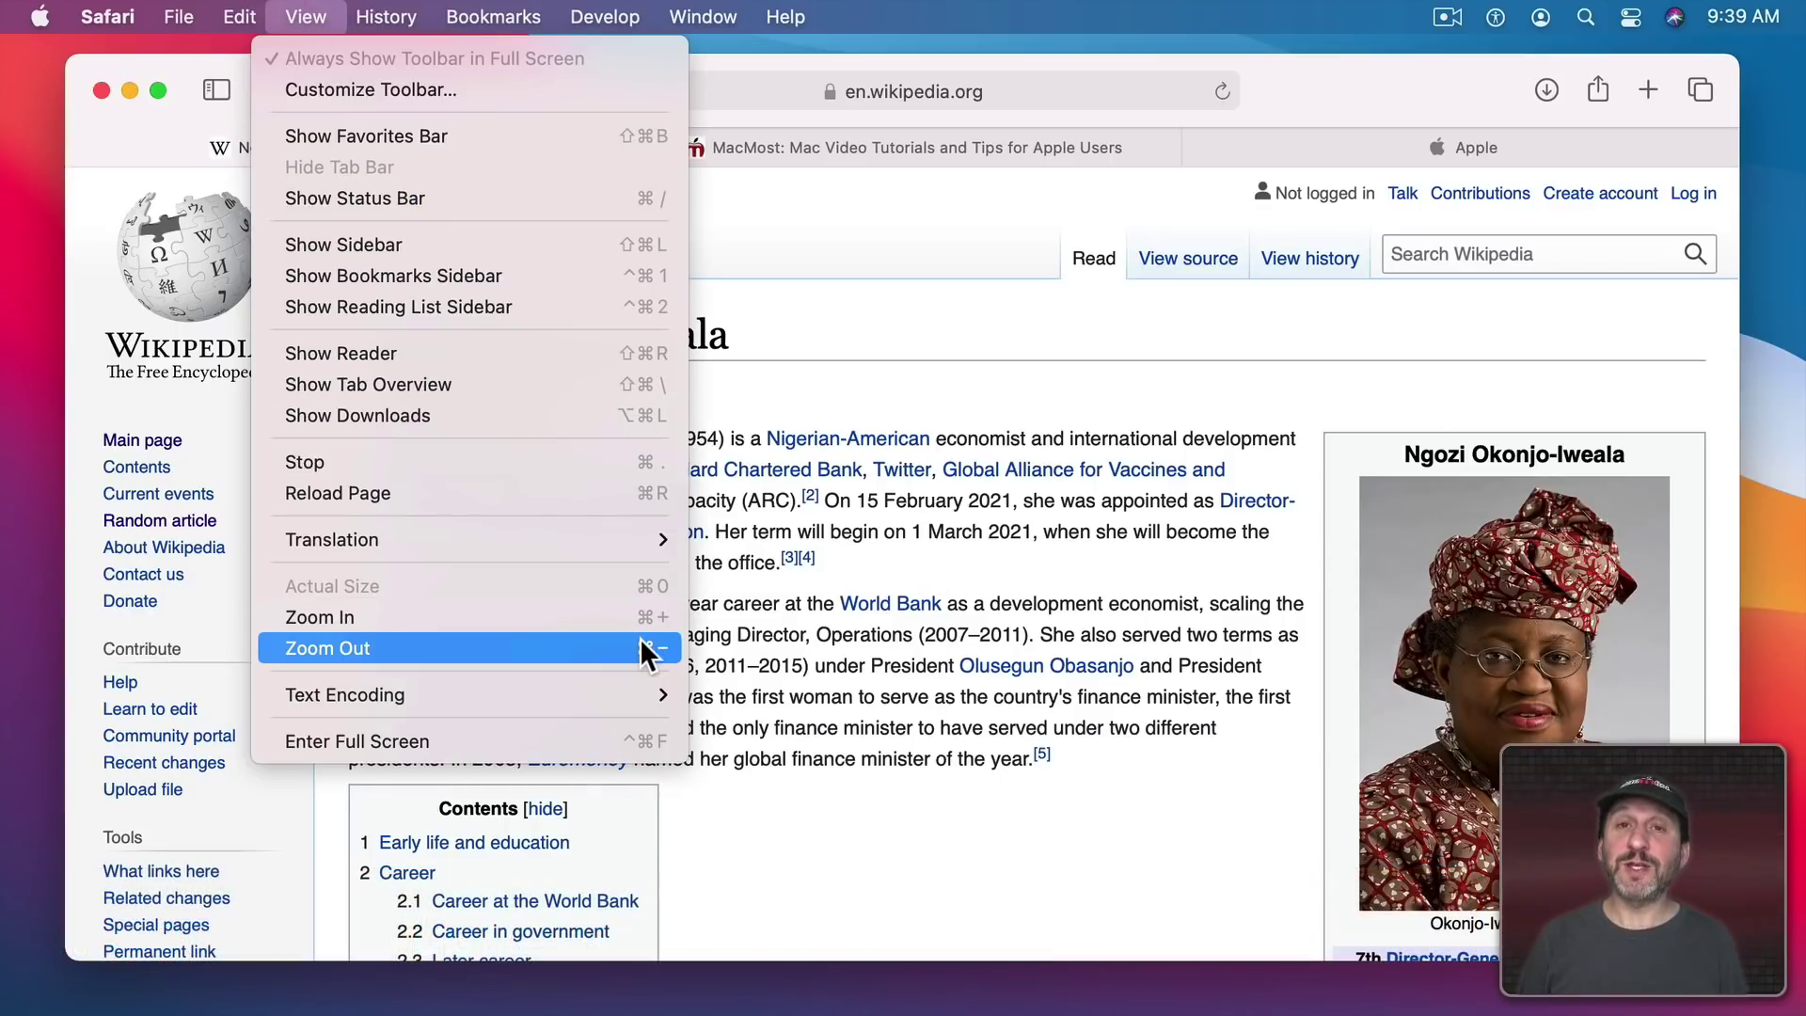
left_click(867, 335)
key("super+equal")
key("super+equal")
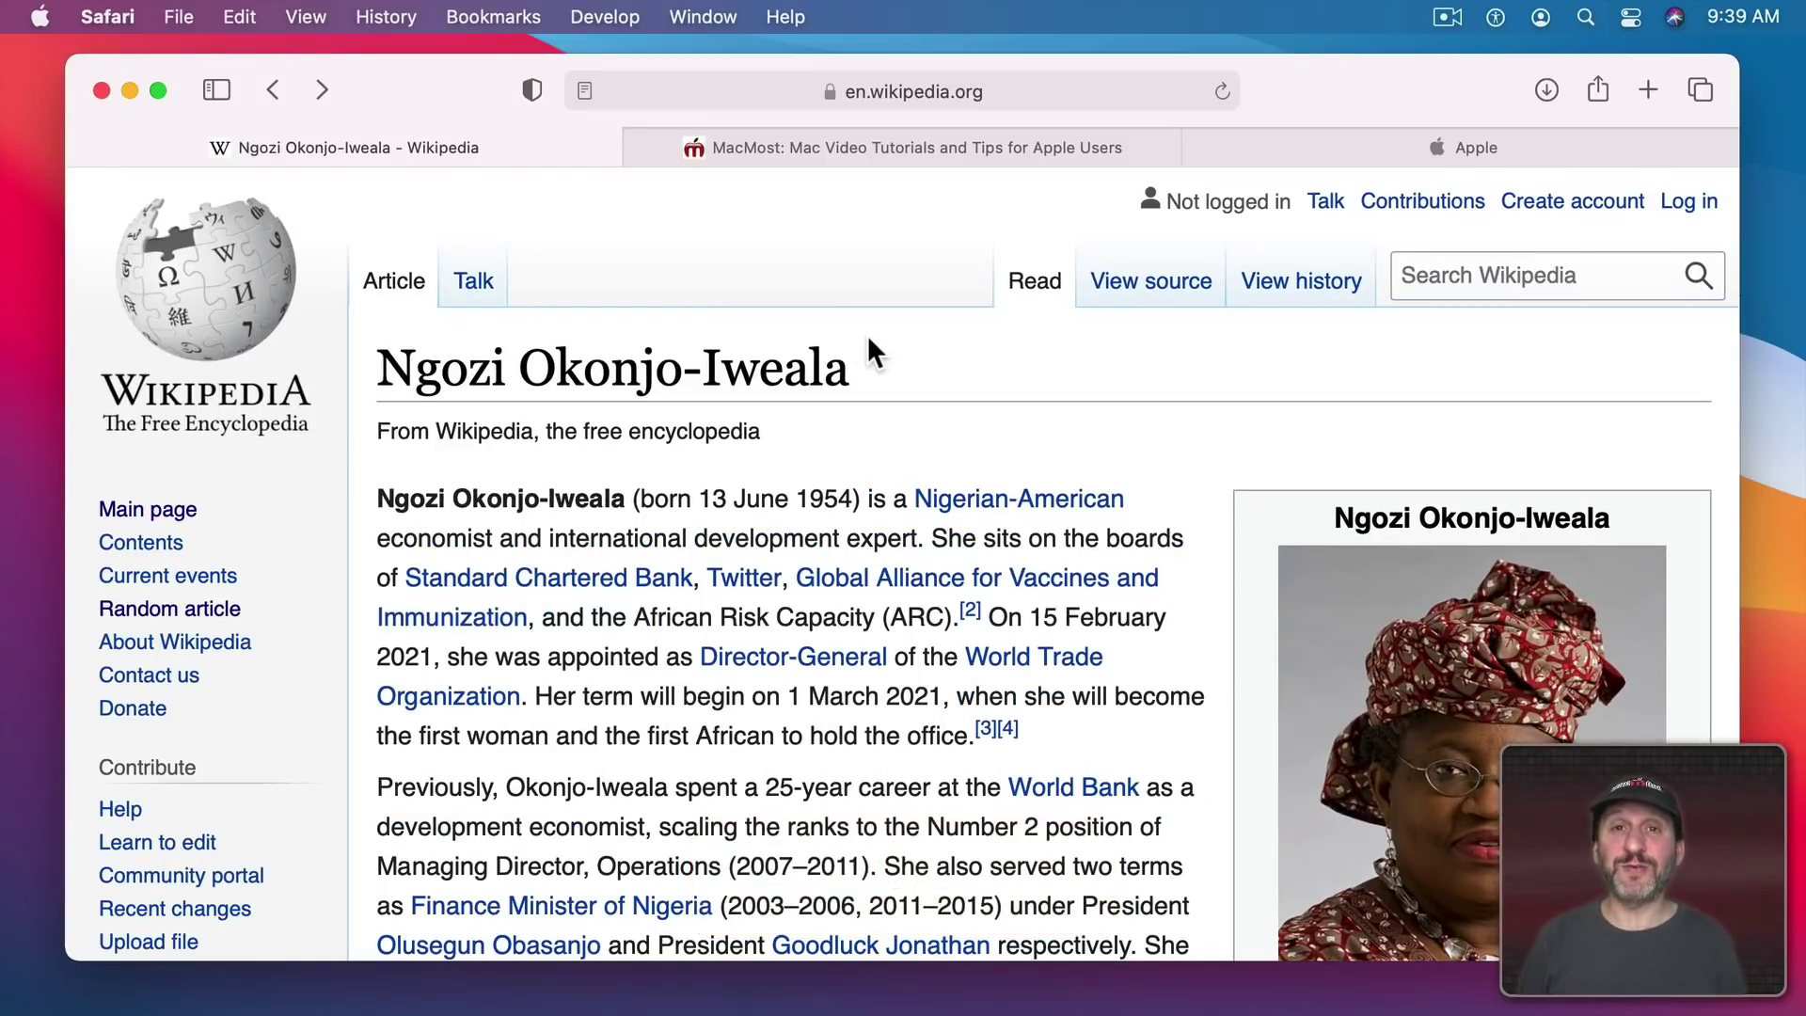
Step: Show the Page Zoom list under Websites in Safari's preferences
left_click(111, 16)
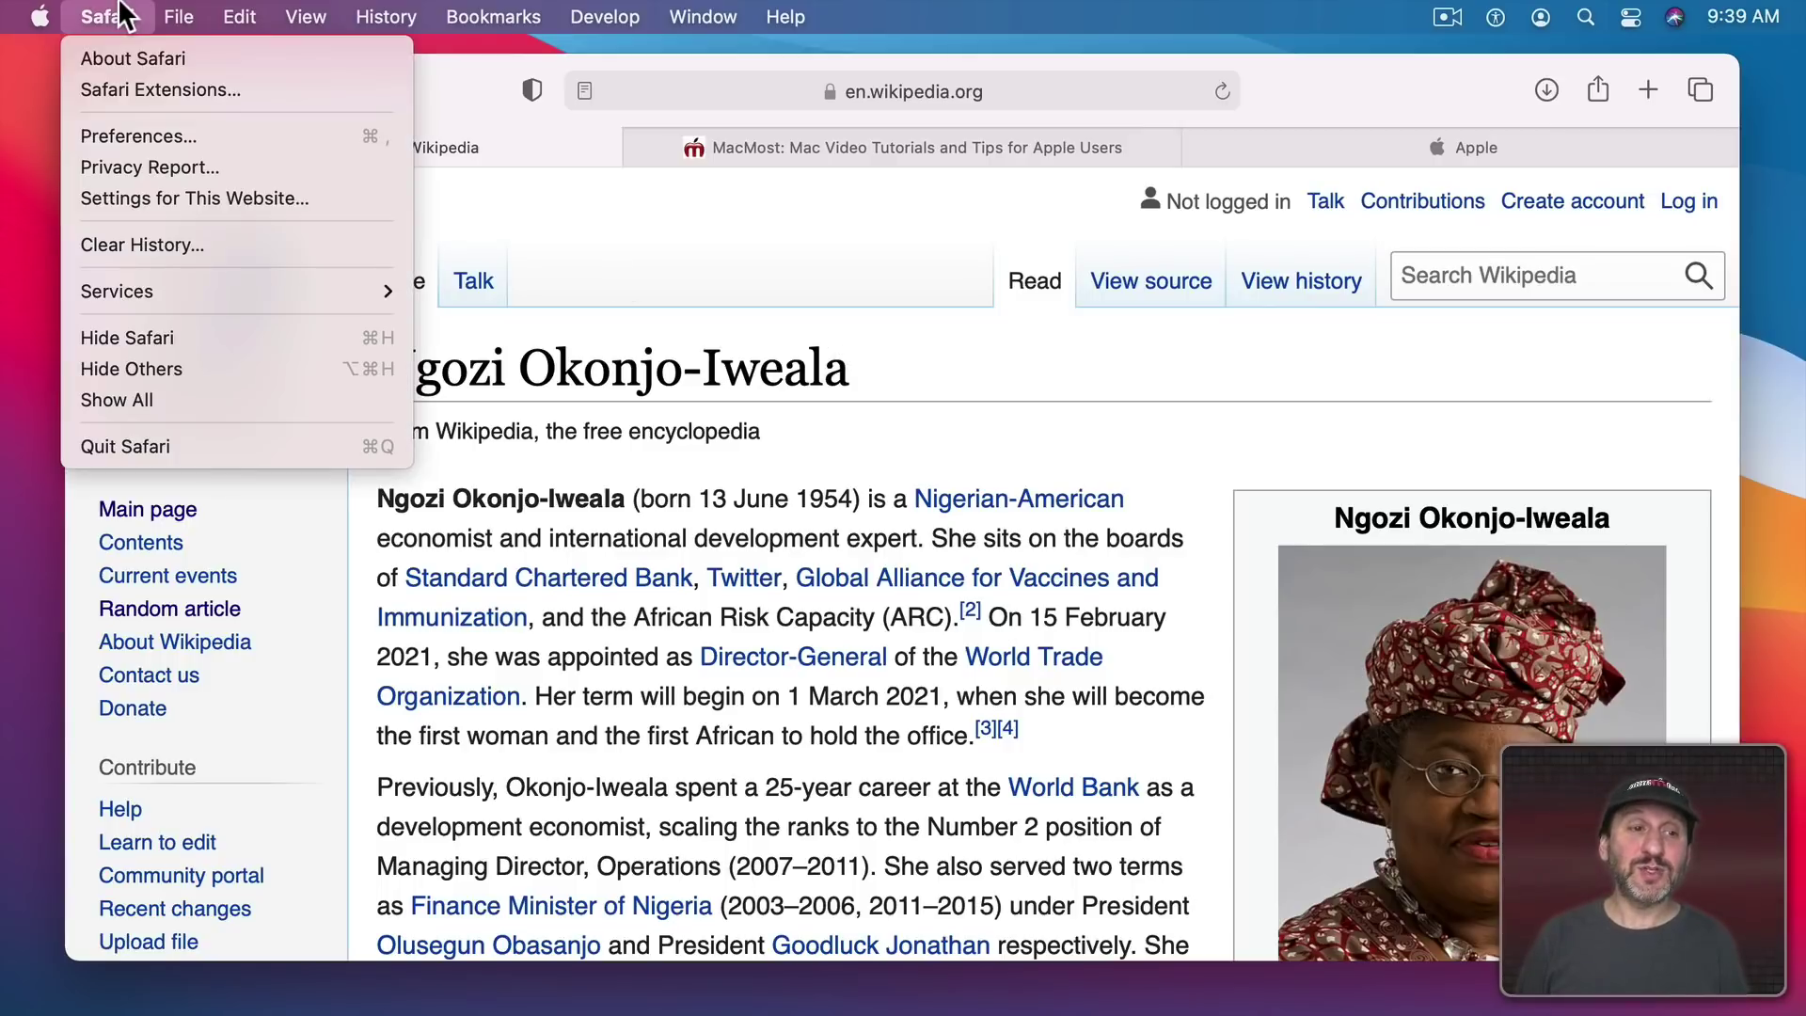
left_click(151, 129)
left_click(820, 151)
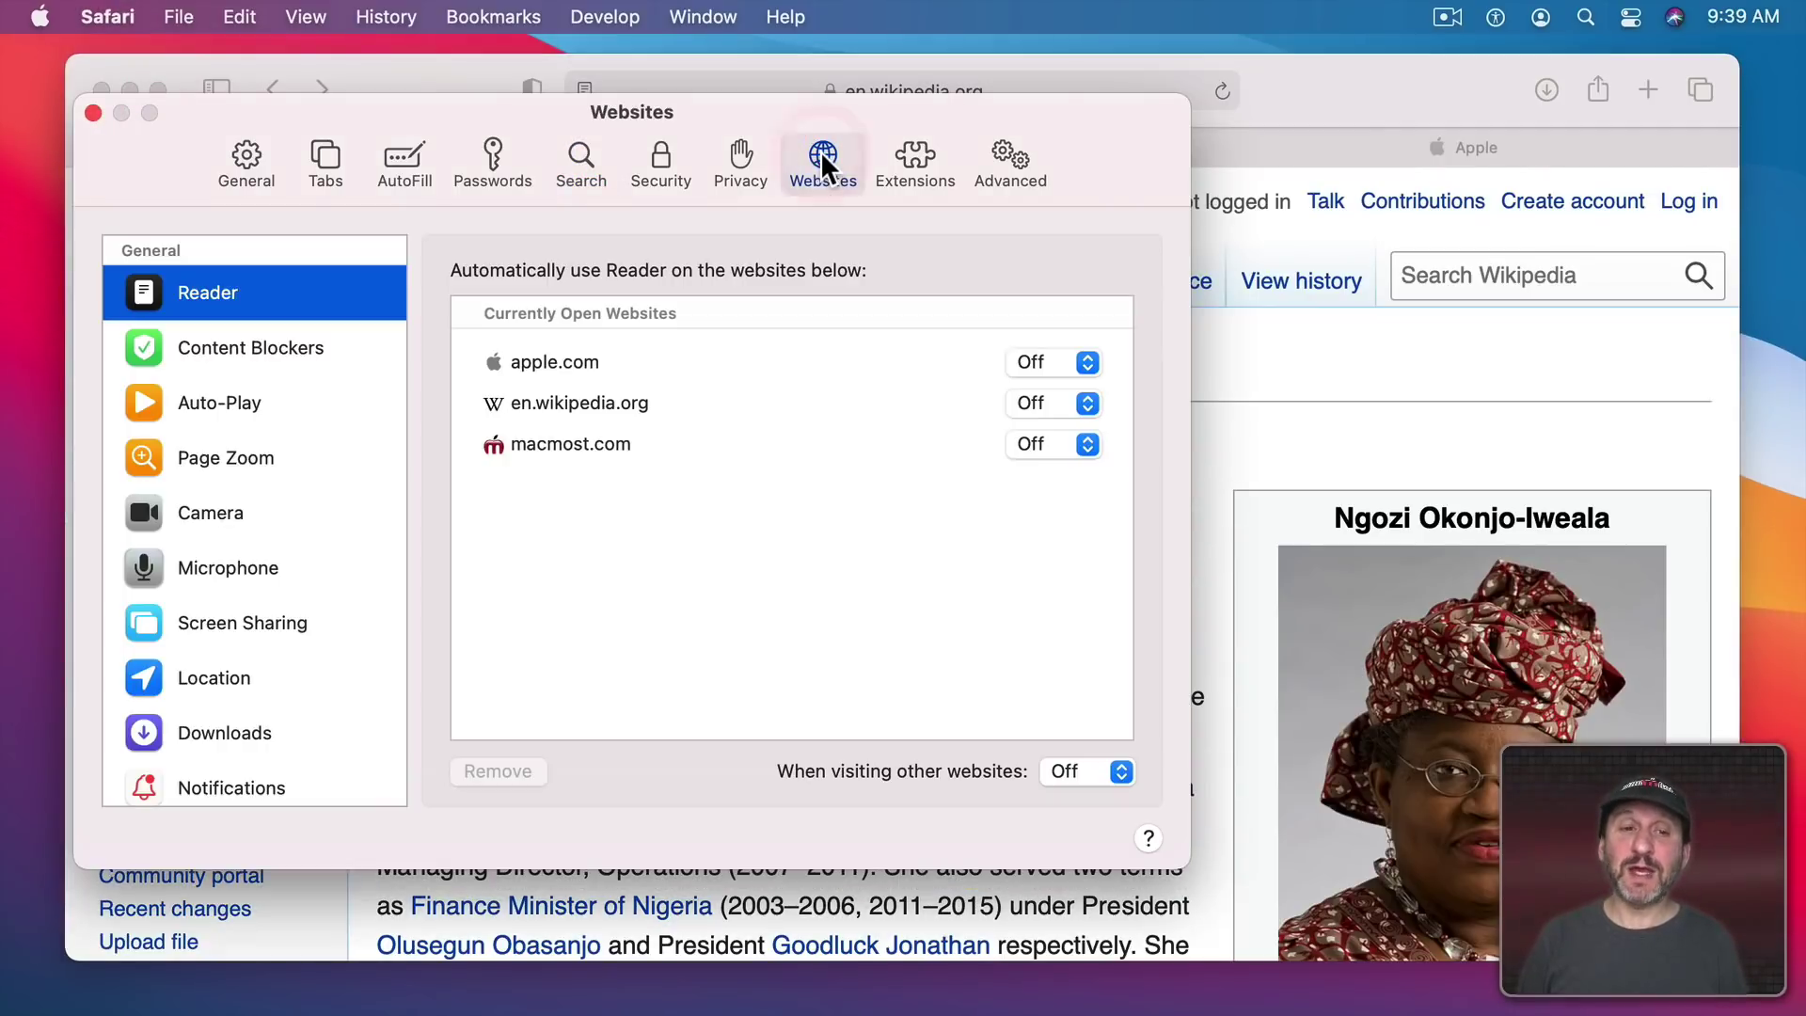
left_click(226, 461)
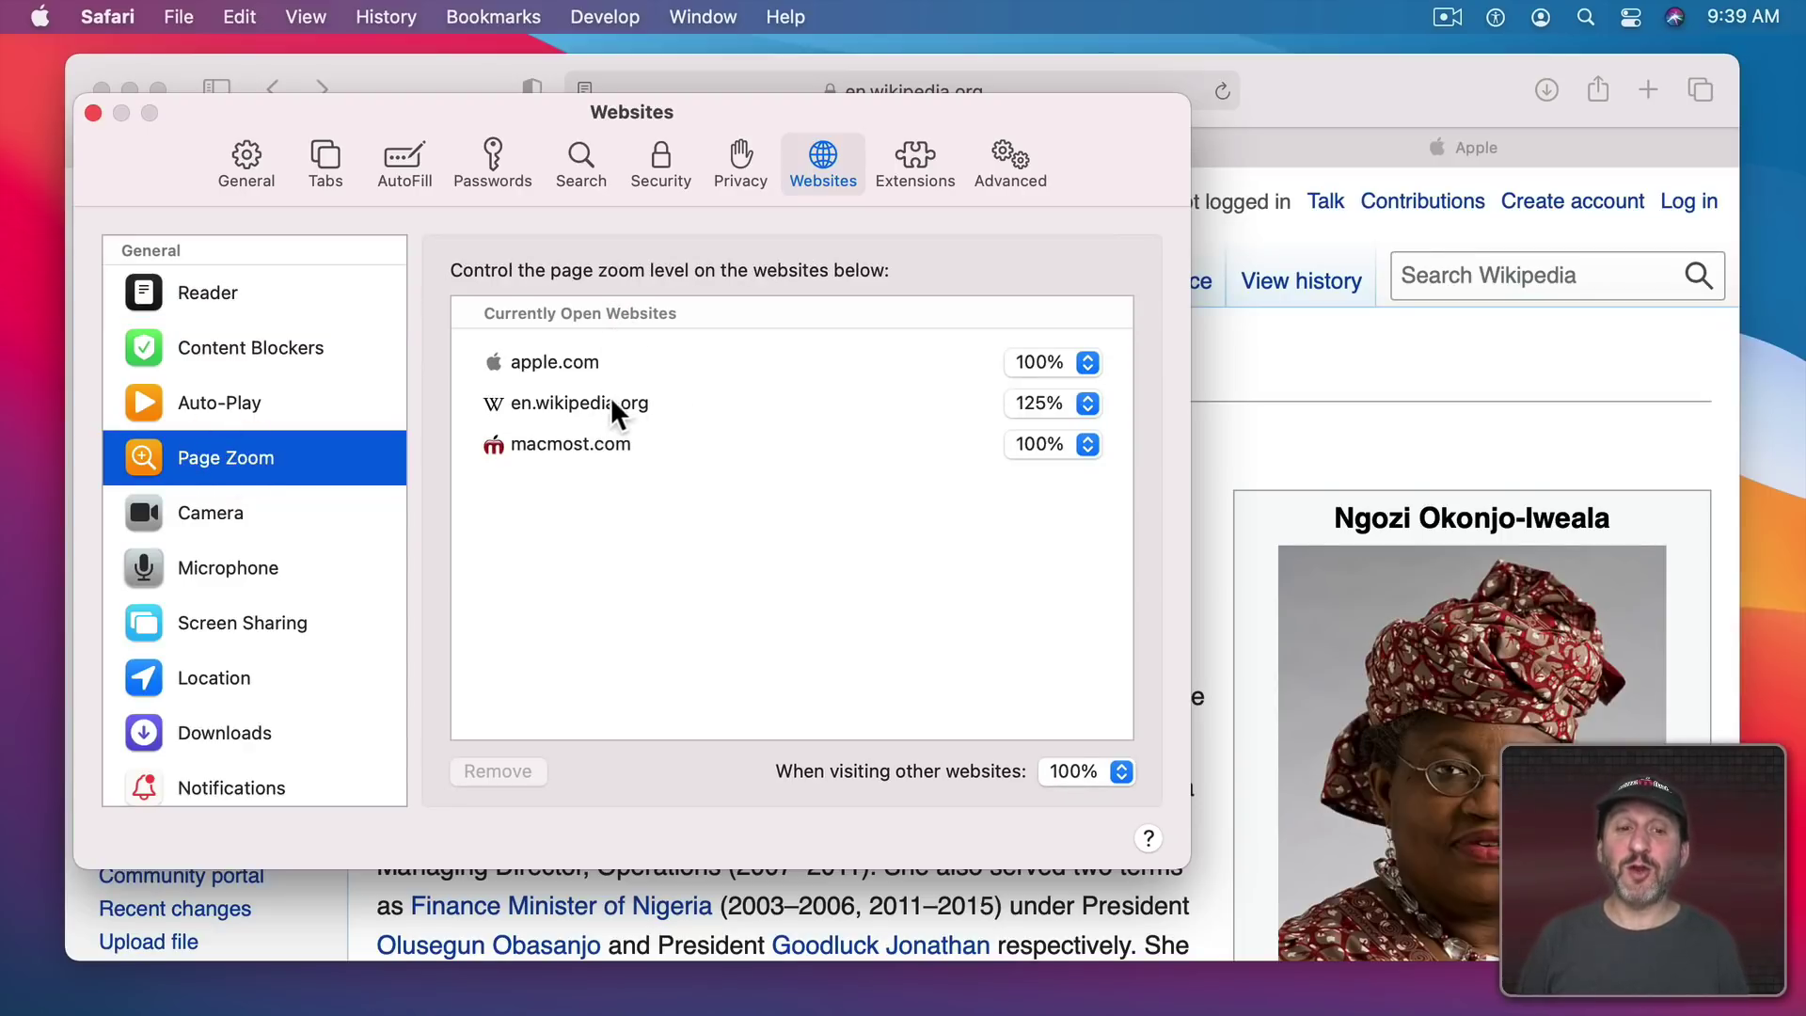
Step: Inspect the zoom menus for en.wikipedia.org (125%) and other websites (100%) without changing them
left_click(1030, 404)
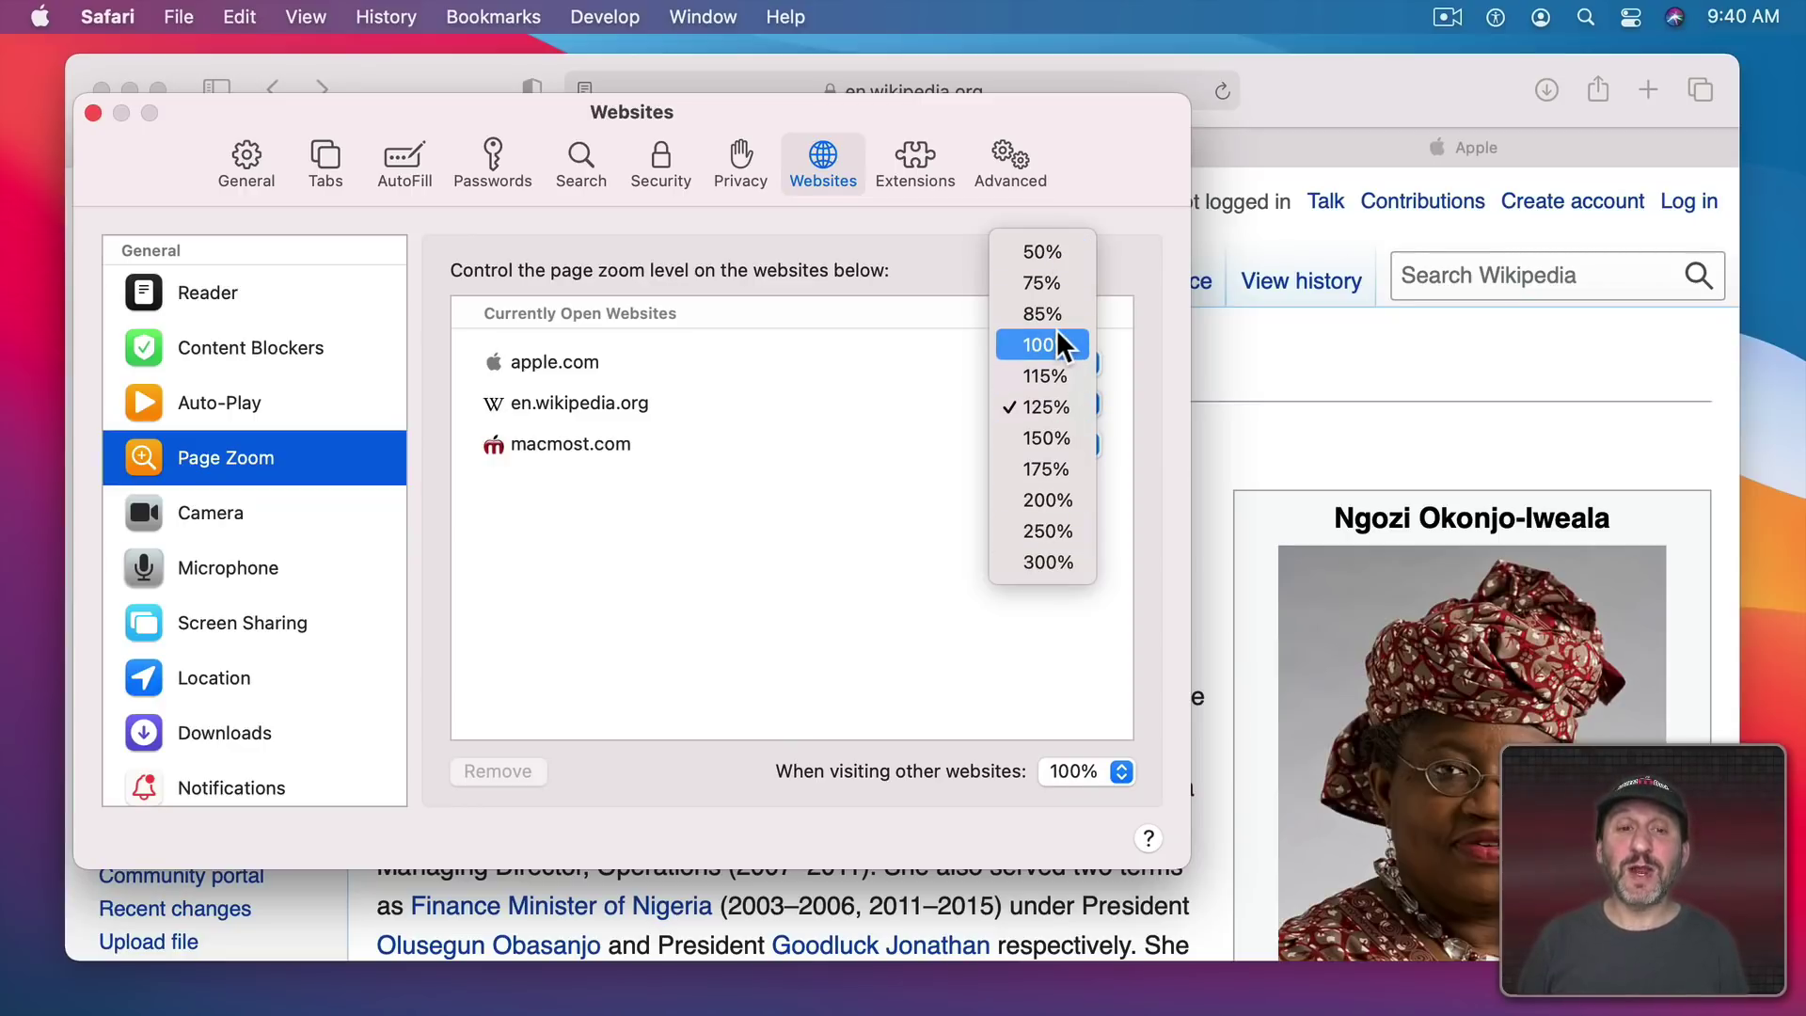
left_click(895, 340)
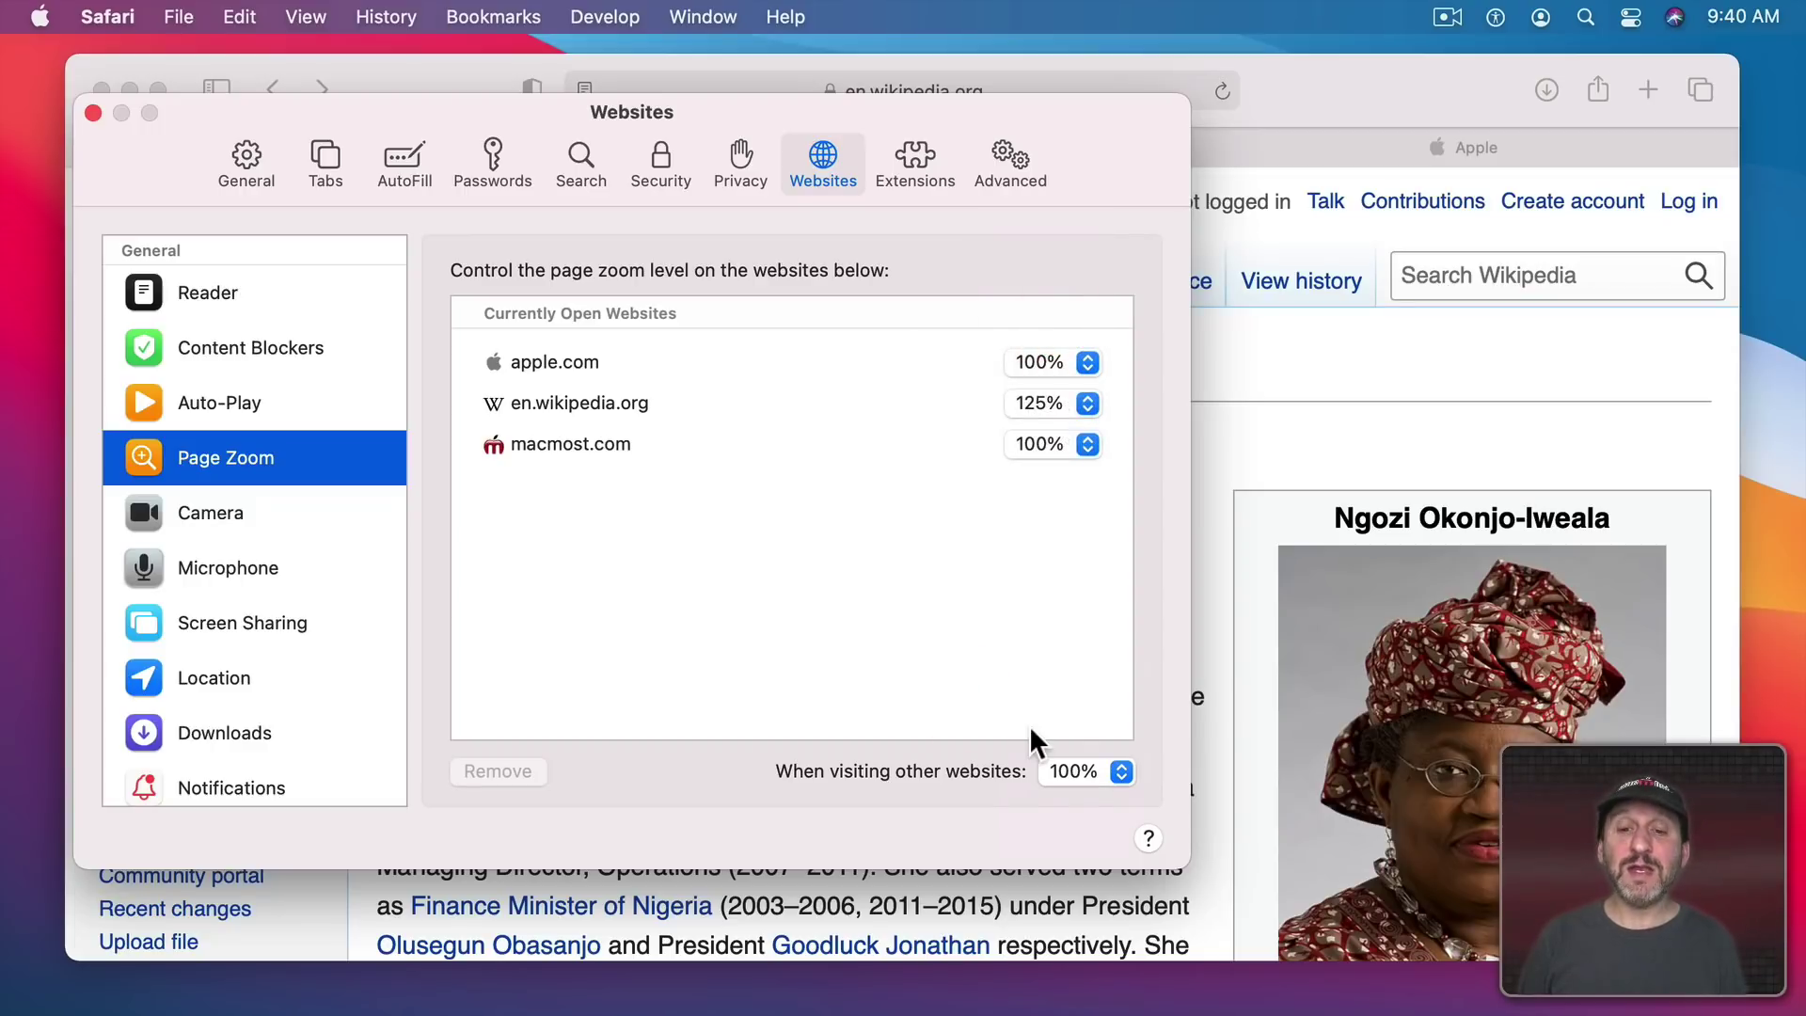
left_click(1074, 773)
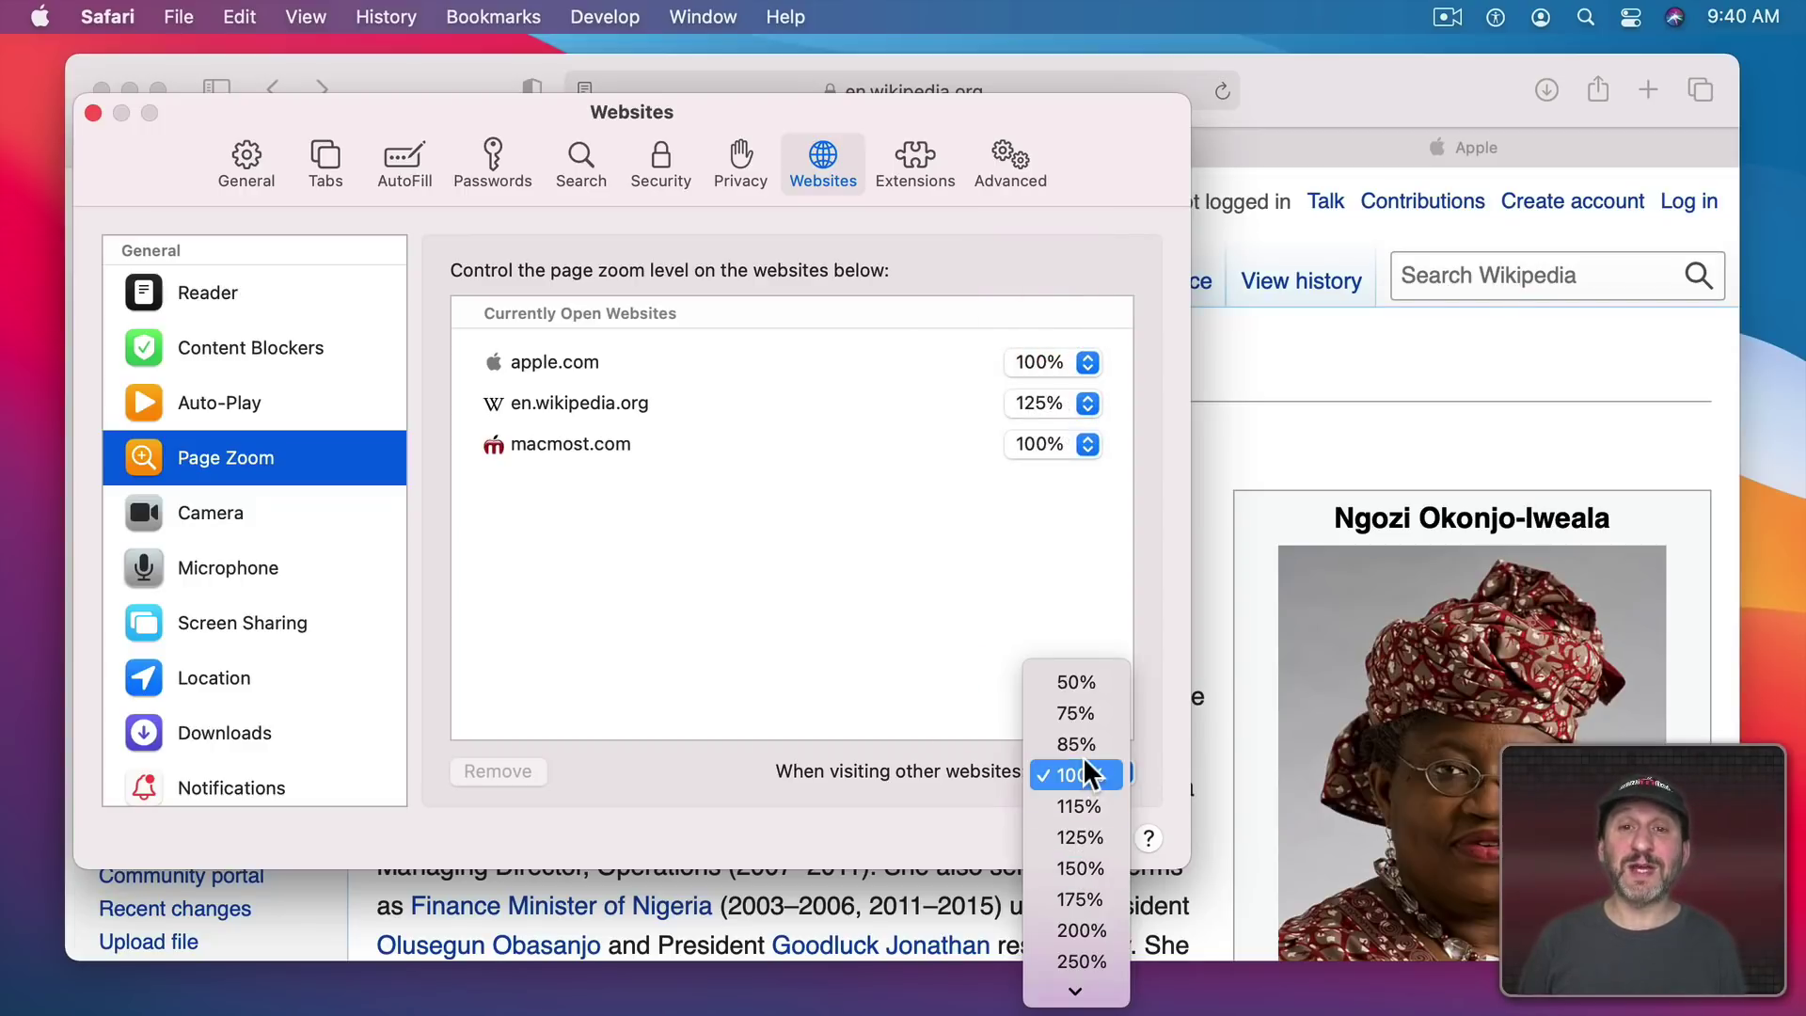
left_click(933, 699)
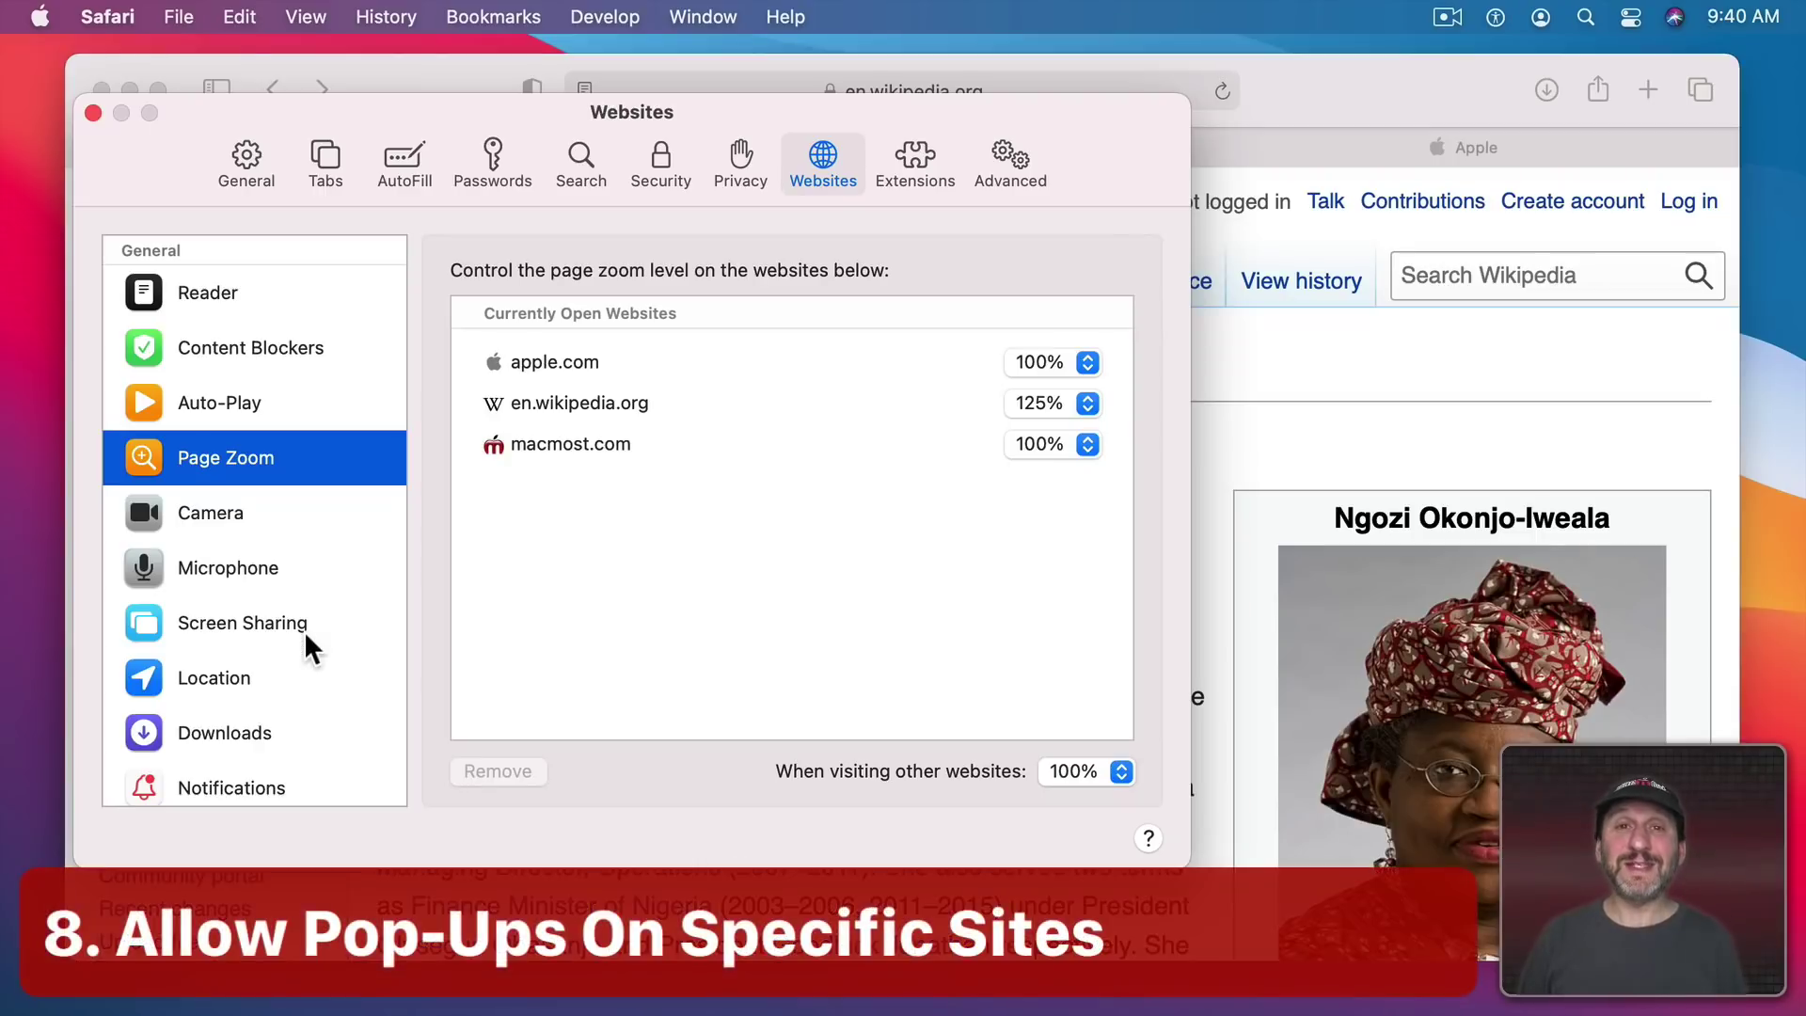
Step: Show the per-website Pop-up Windows settings and open apple.com's Block and Notify choices
scroll(306, 635, "down", 2)
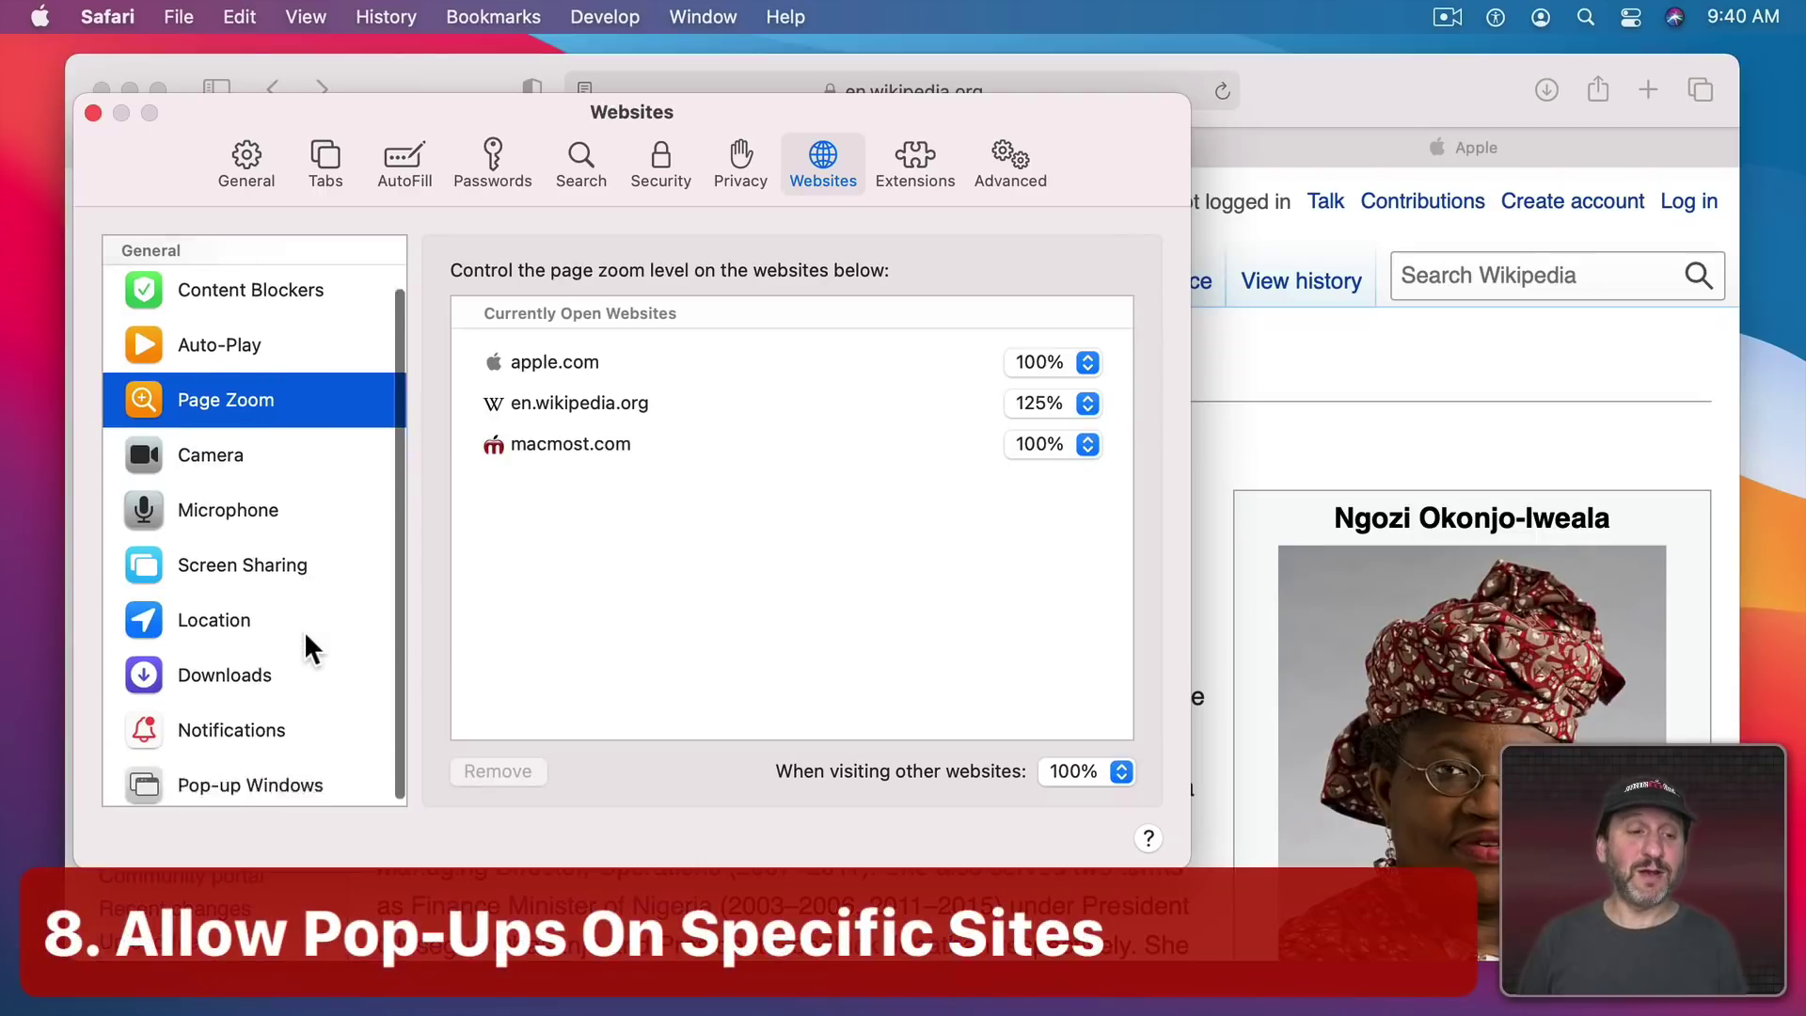
left_click(216, 780)
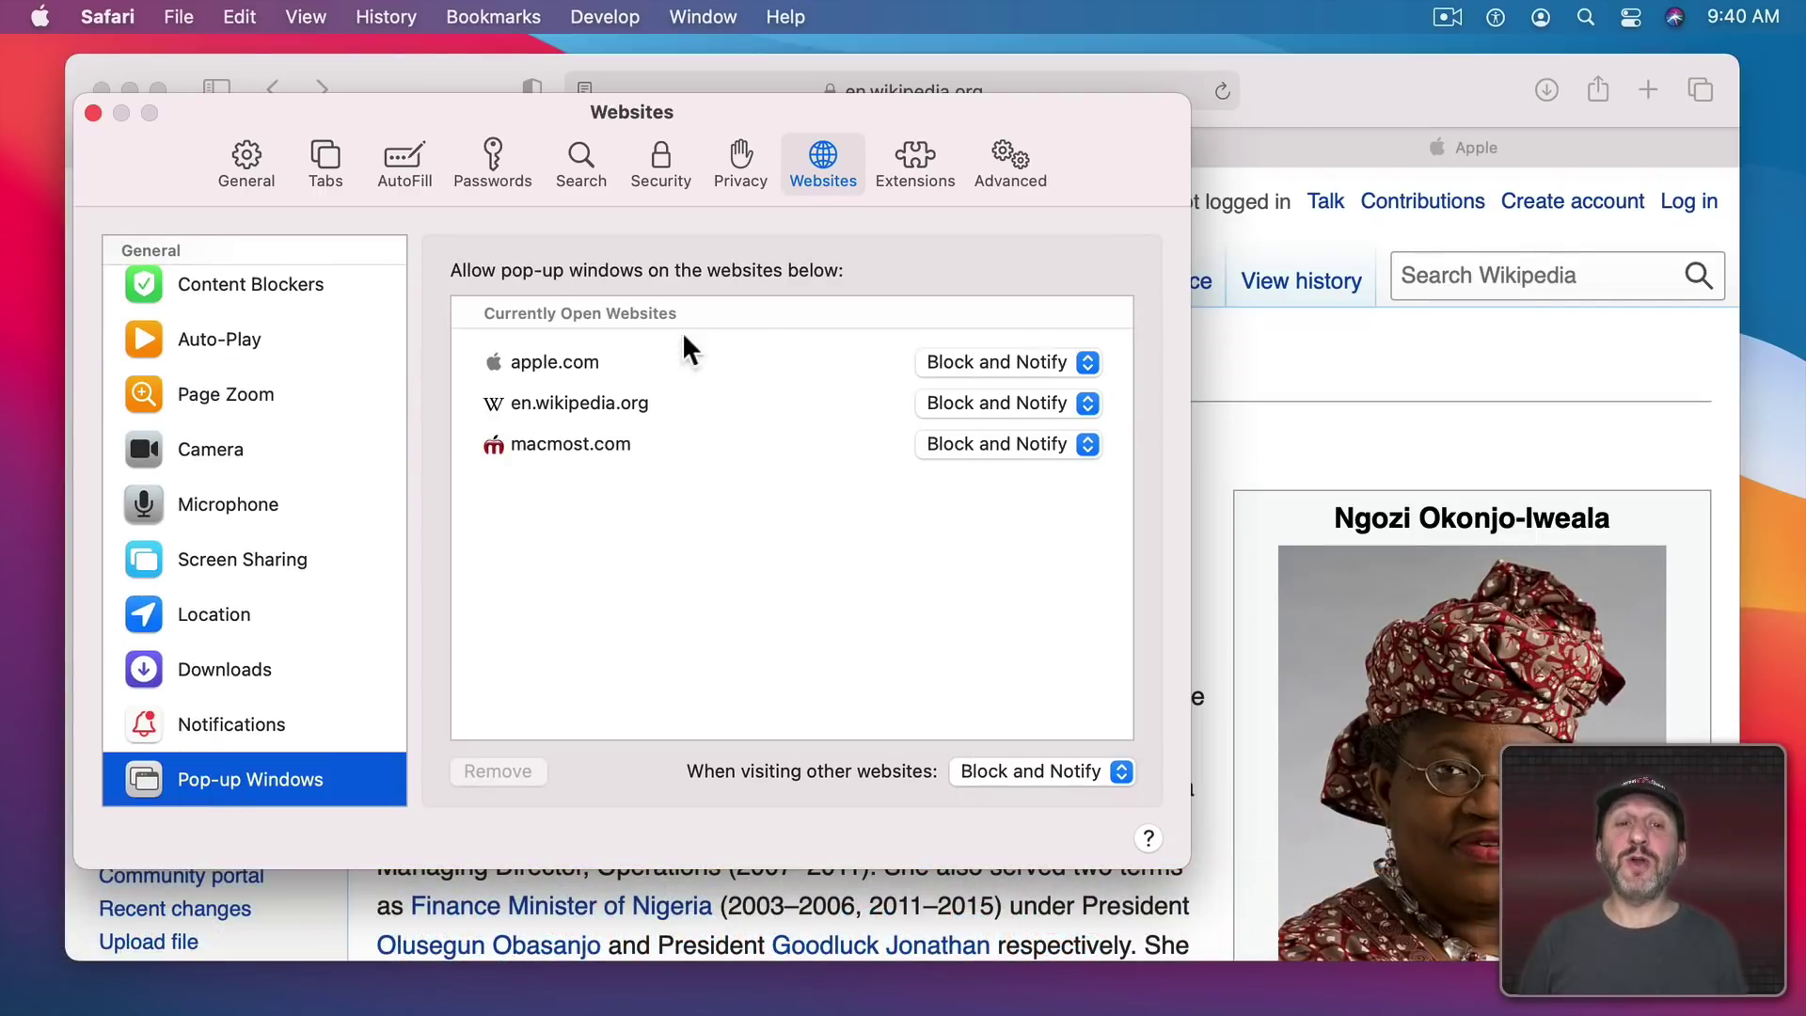
left_click(1015, 361)
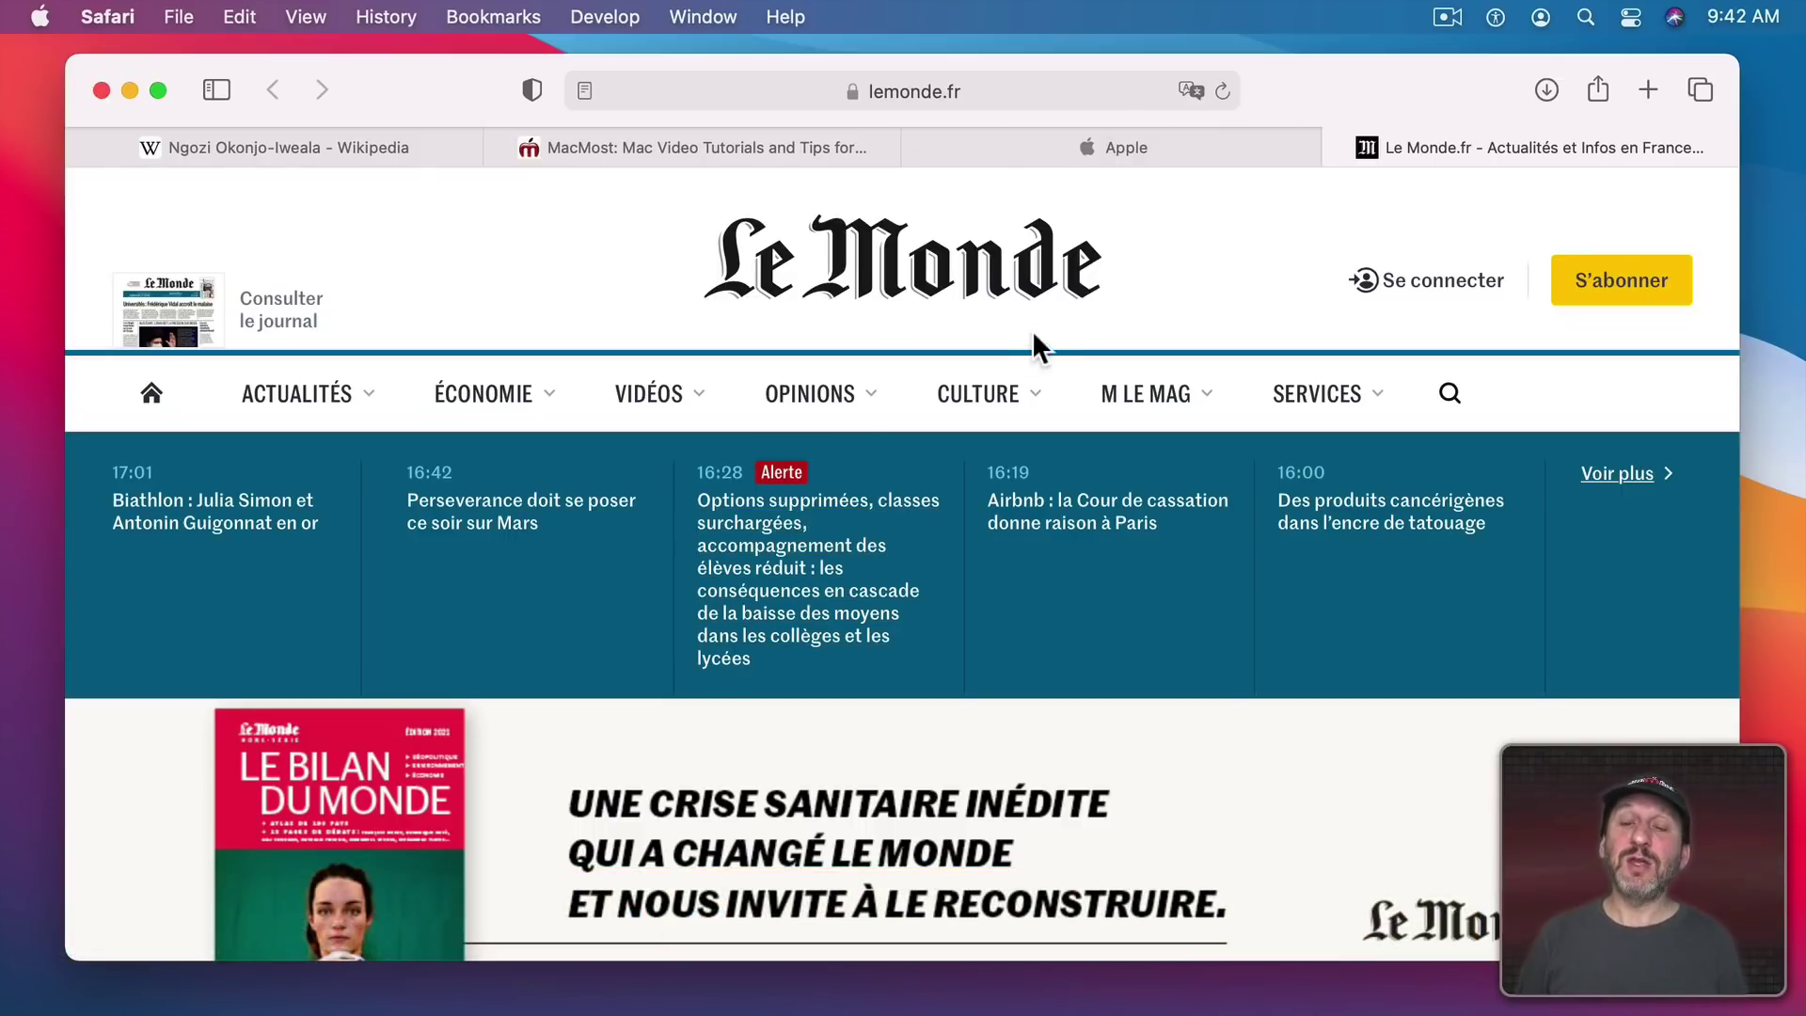
Step: Translate the Le Monde page to English, then read the Cyberattacks article in English
left_click(1187, 84)
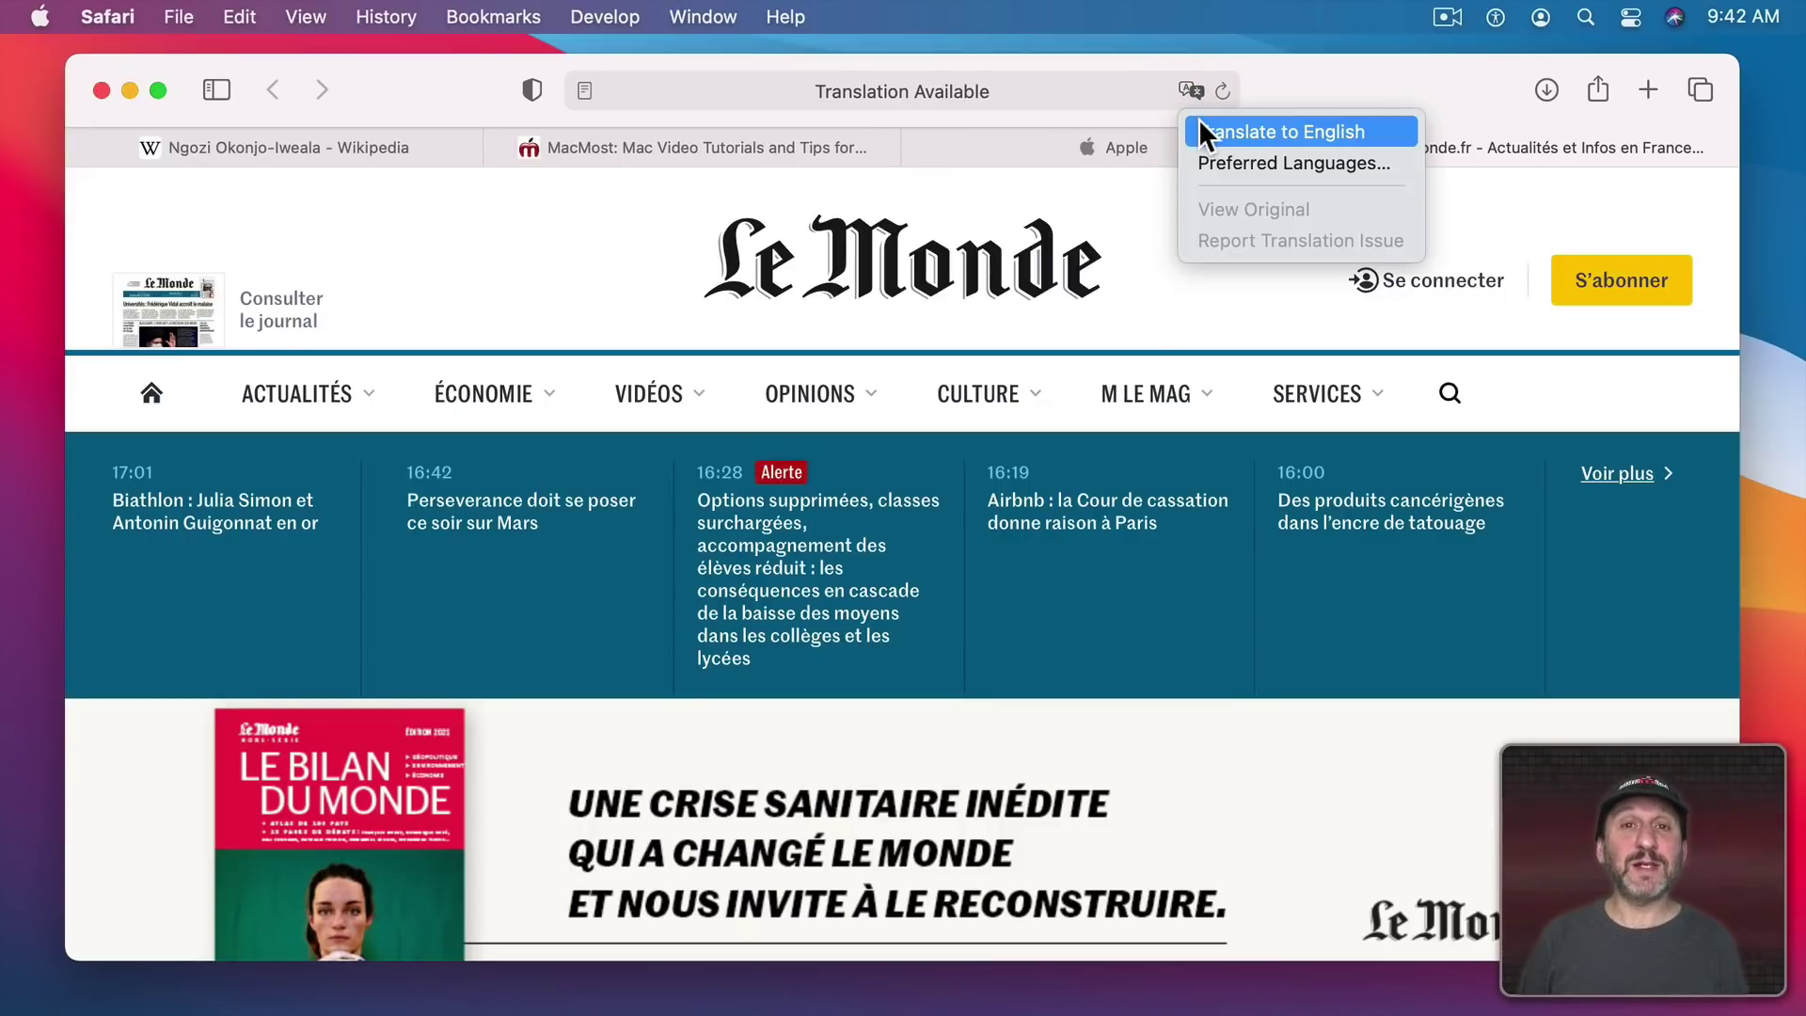
left_click(1200, 126)
scroll(1028, 584, "down", 10)
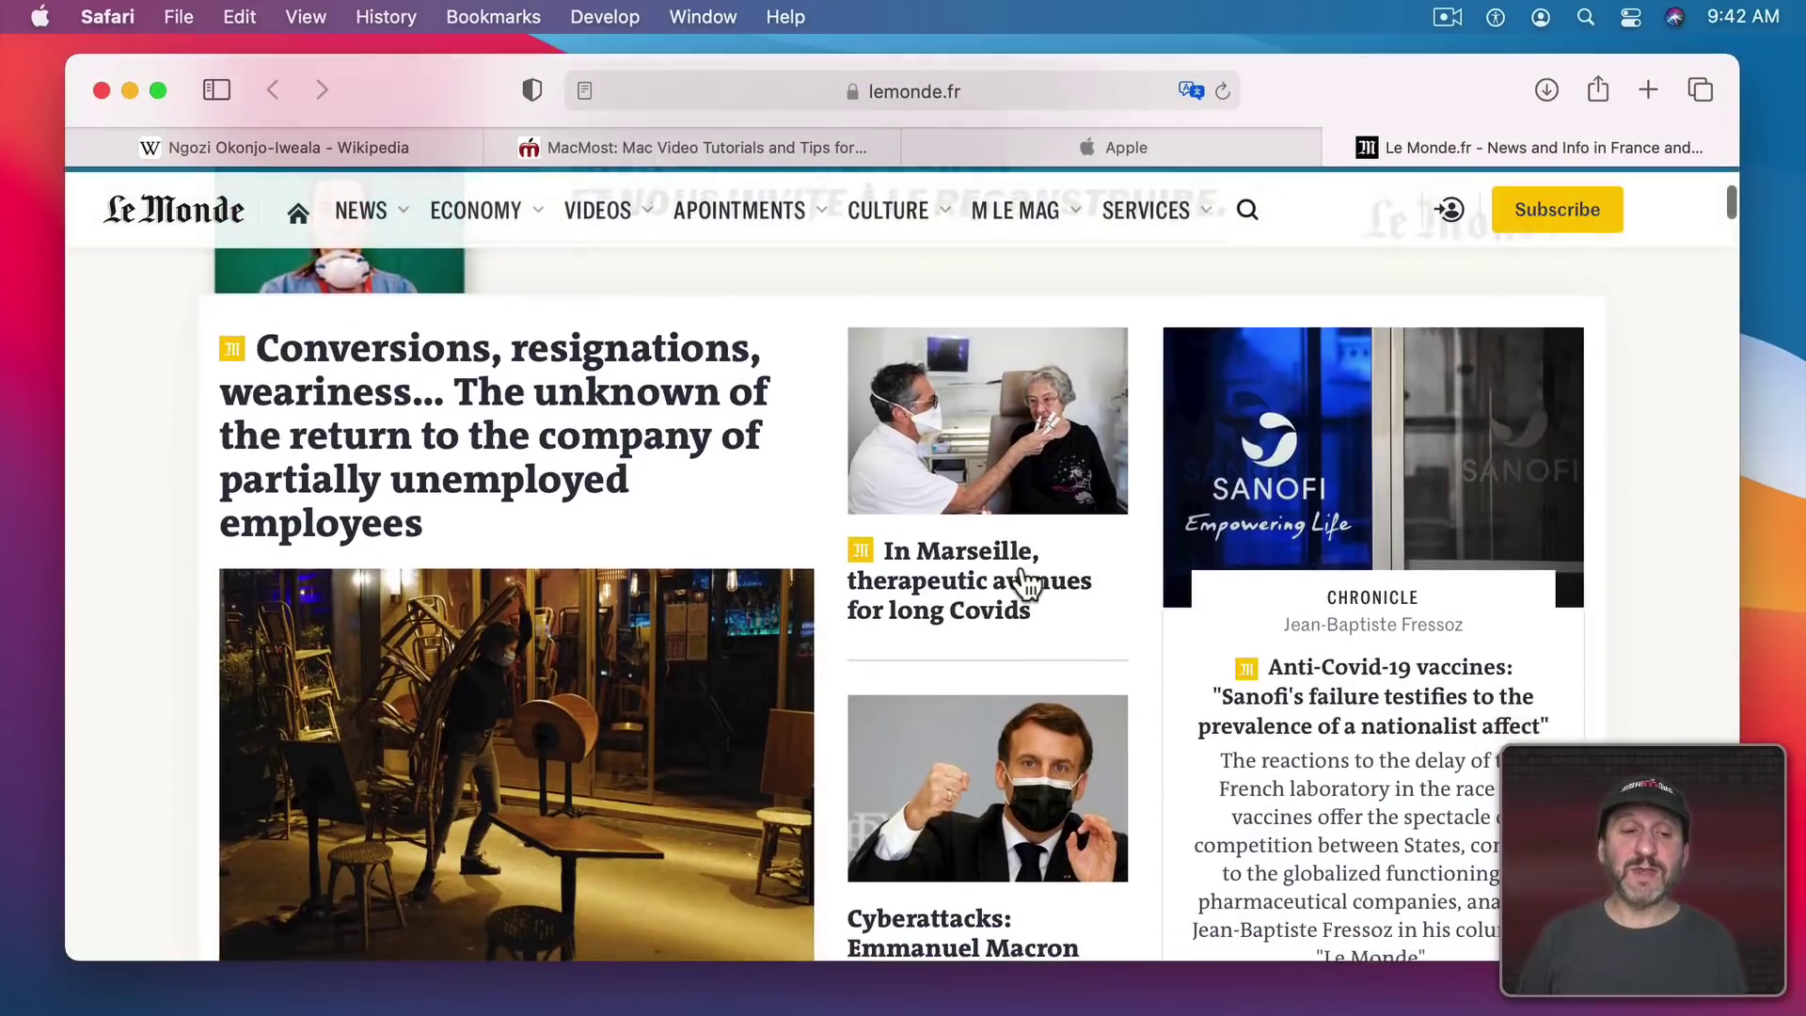
scroll(1028, 584, "down", 5)
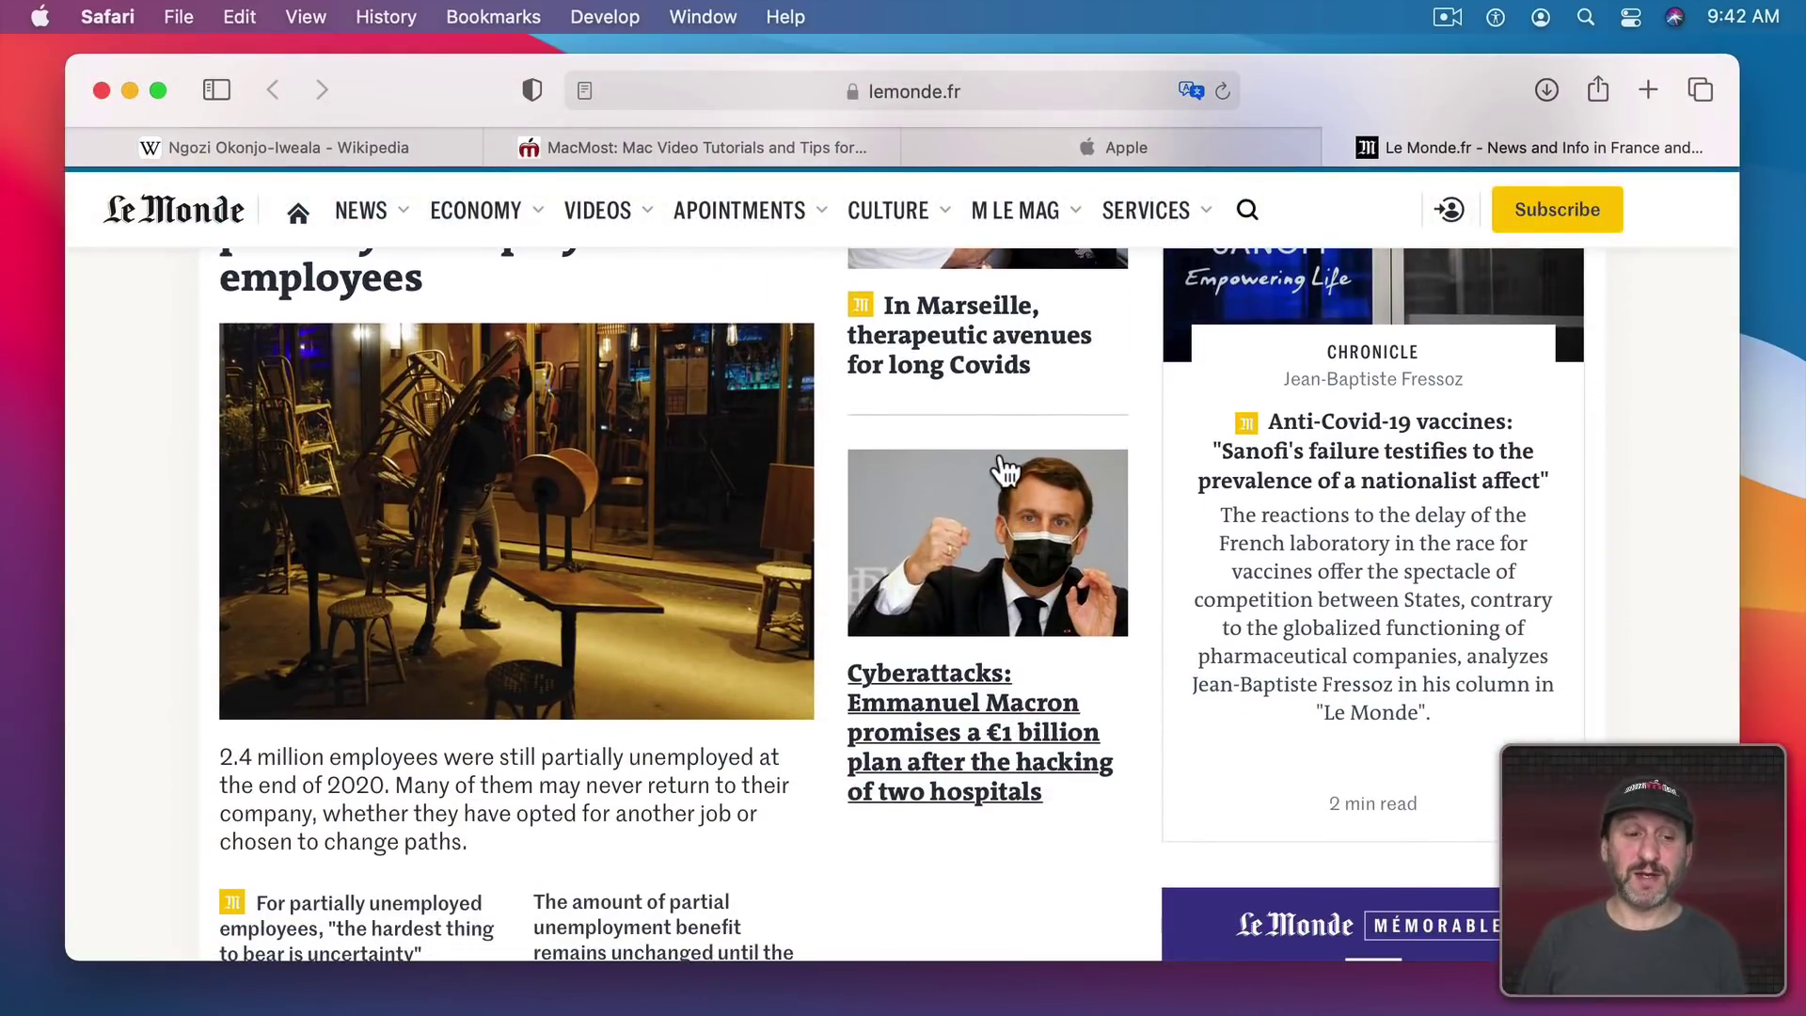
left_click(913, 706)
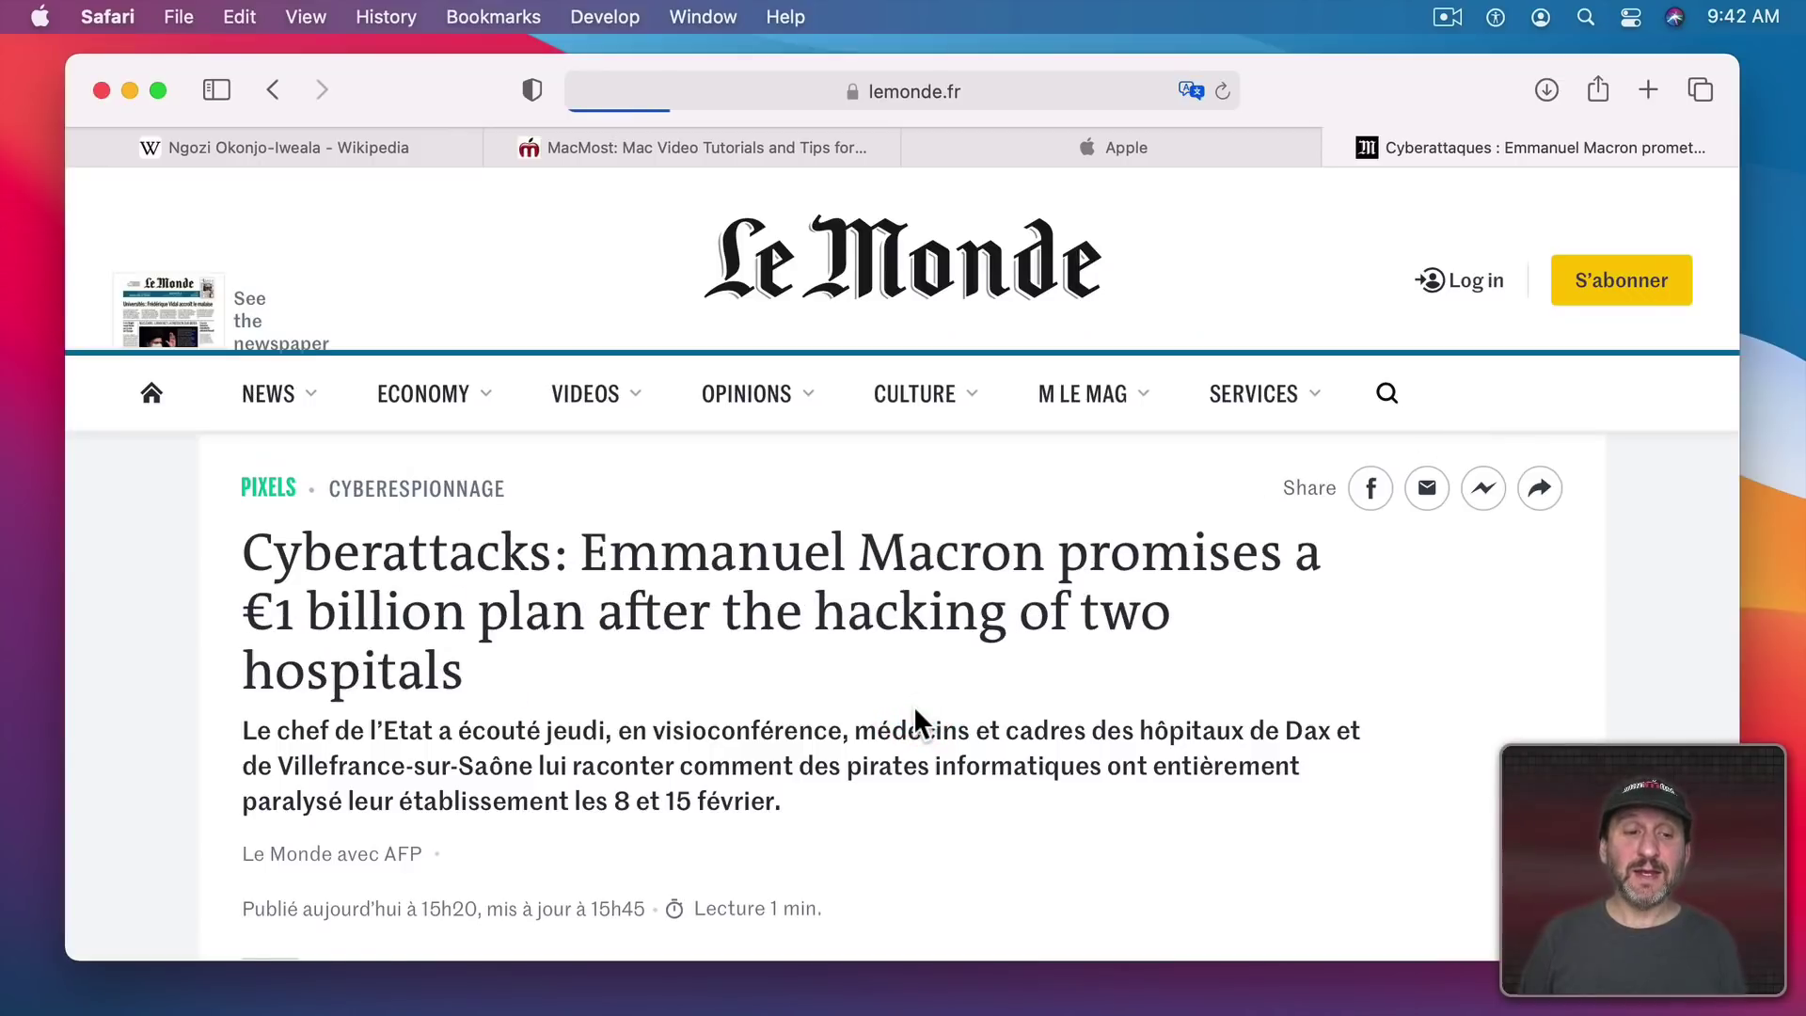
scroll(884, 740, "down", 10)
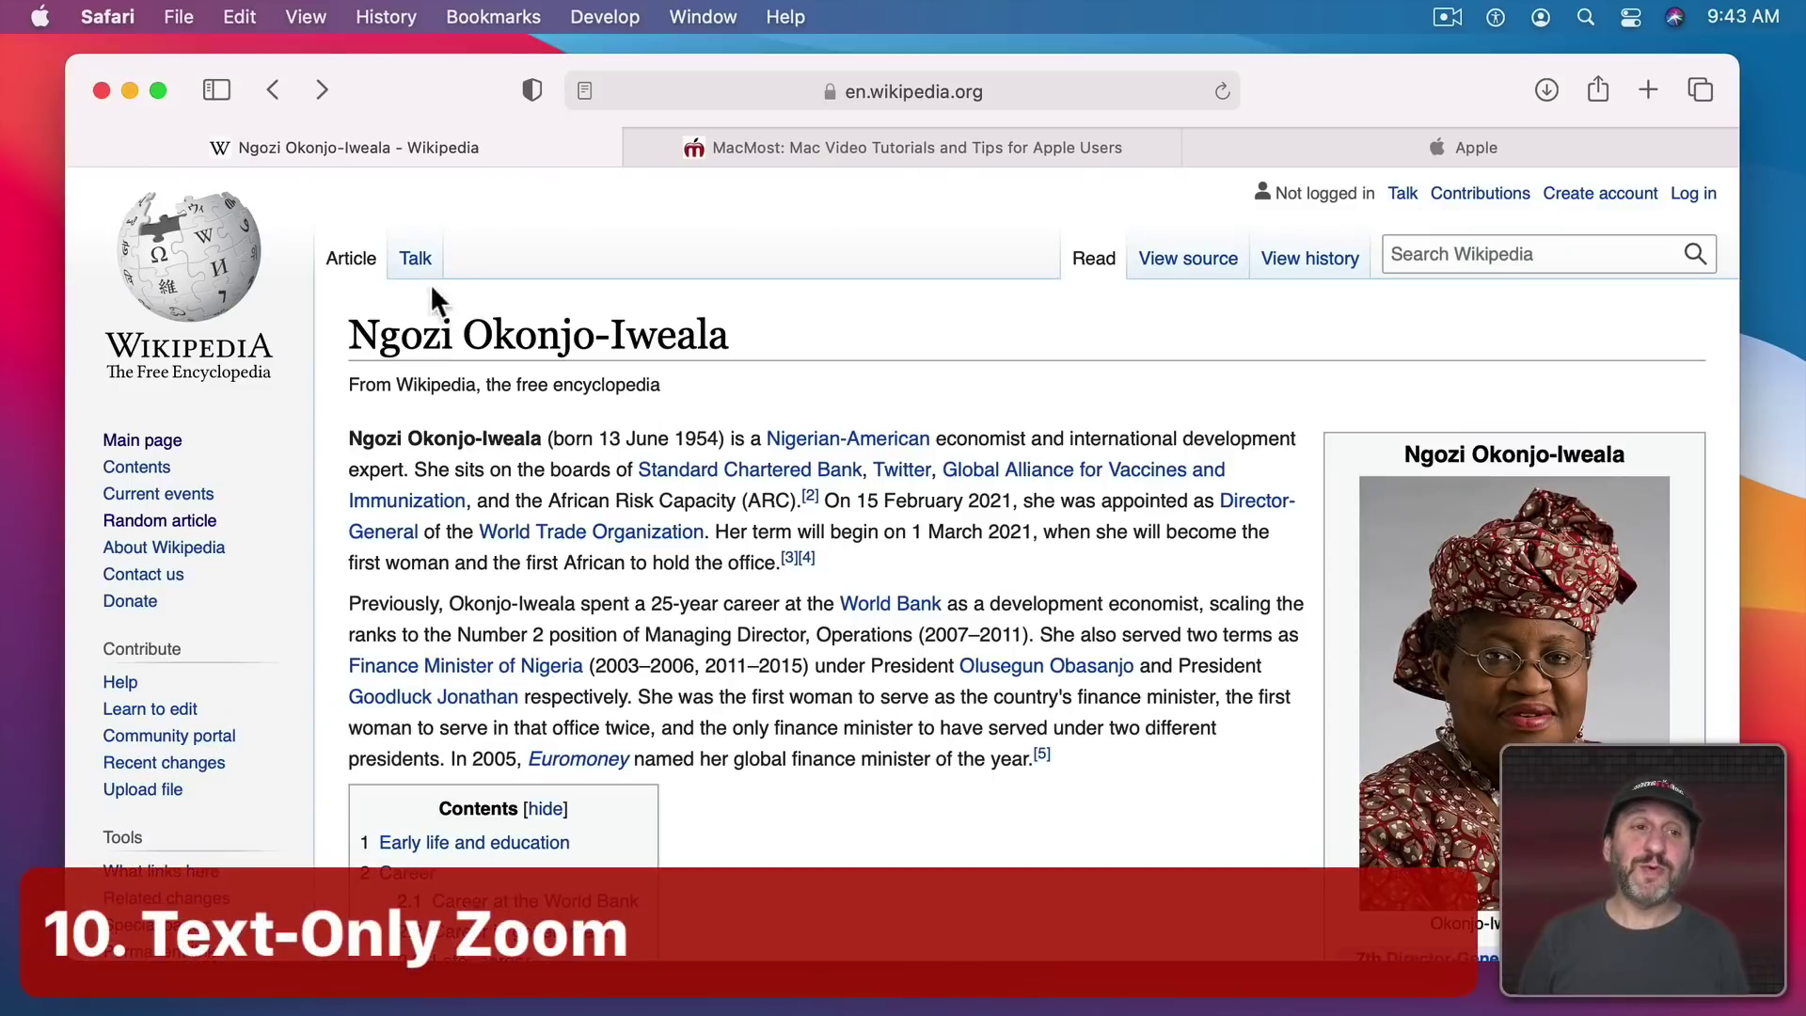
Step: Reveal the View menu's text-only zoom options with Option, then dismiss the menu
left_click(306, 17)
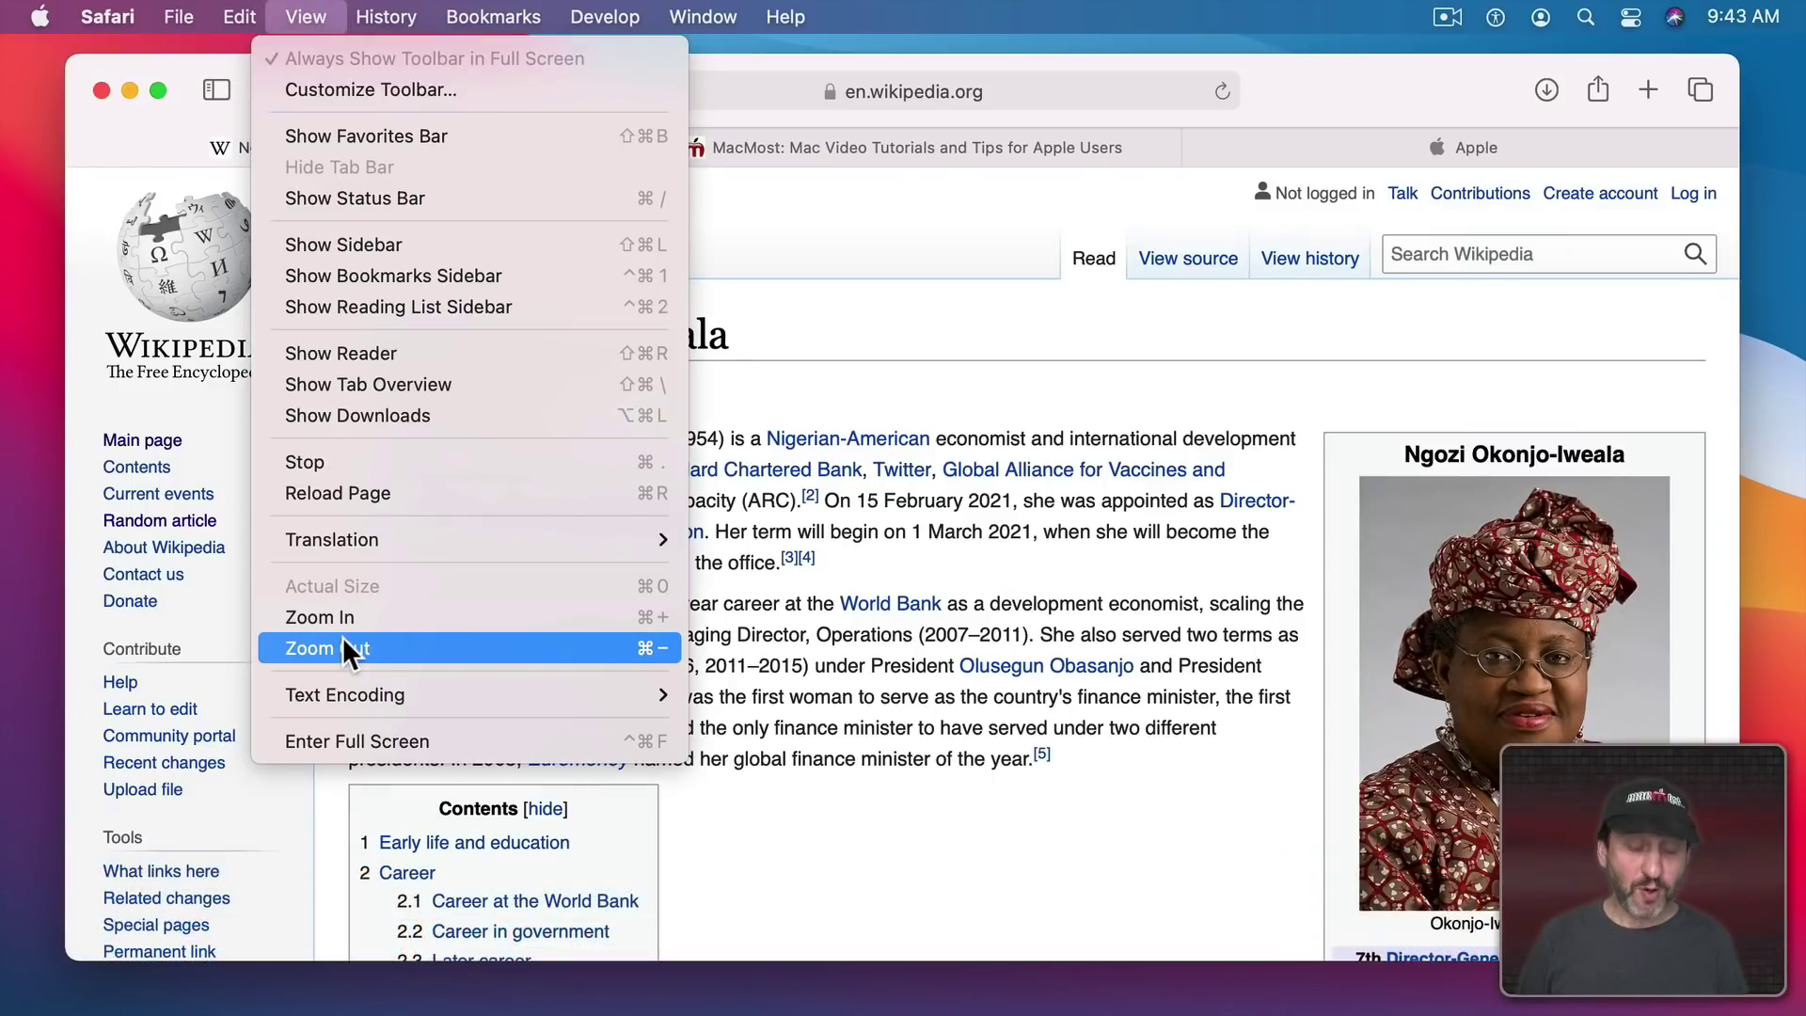
key("alt")
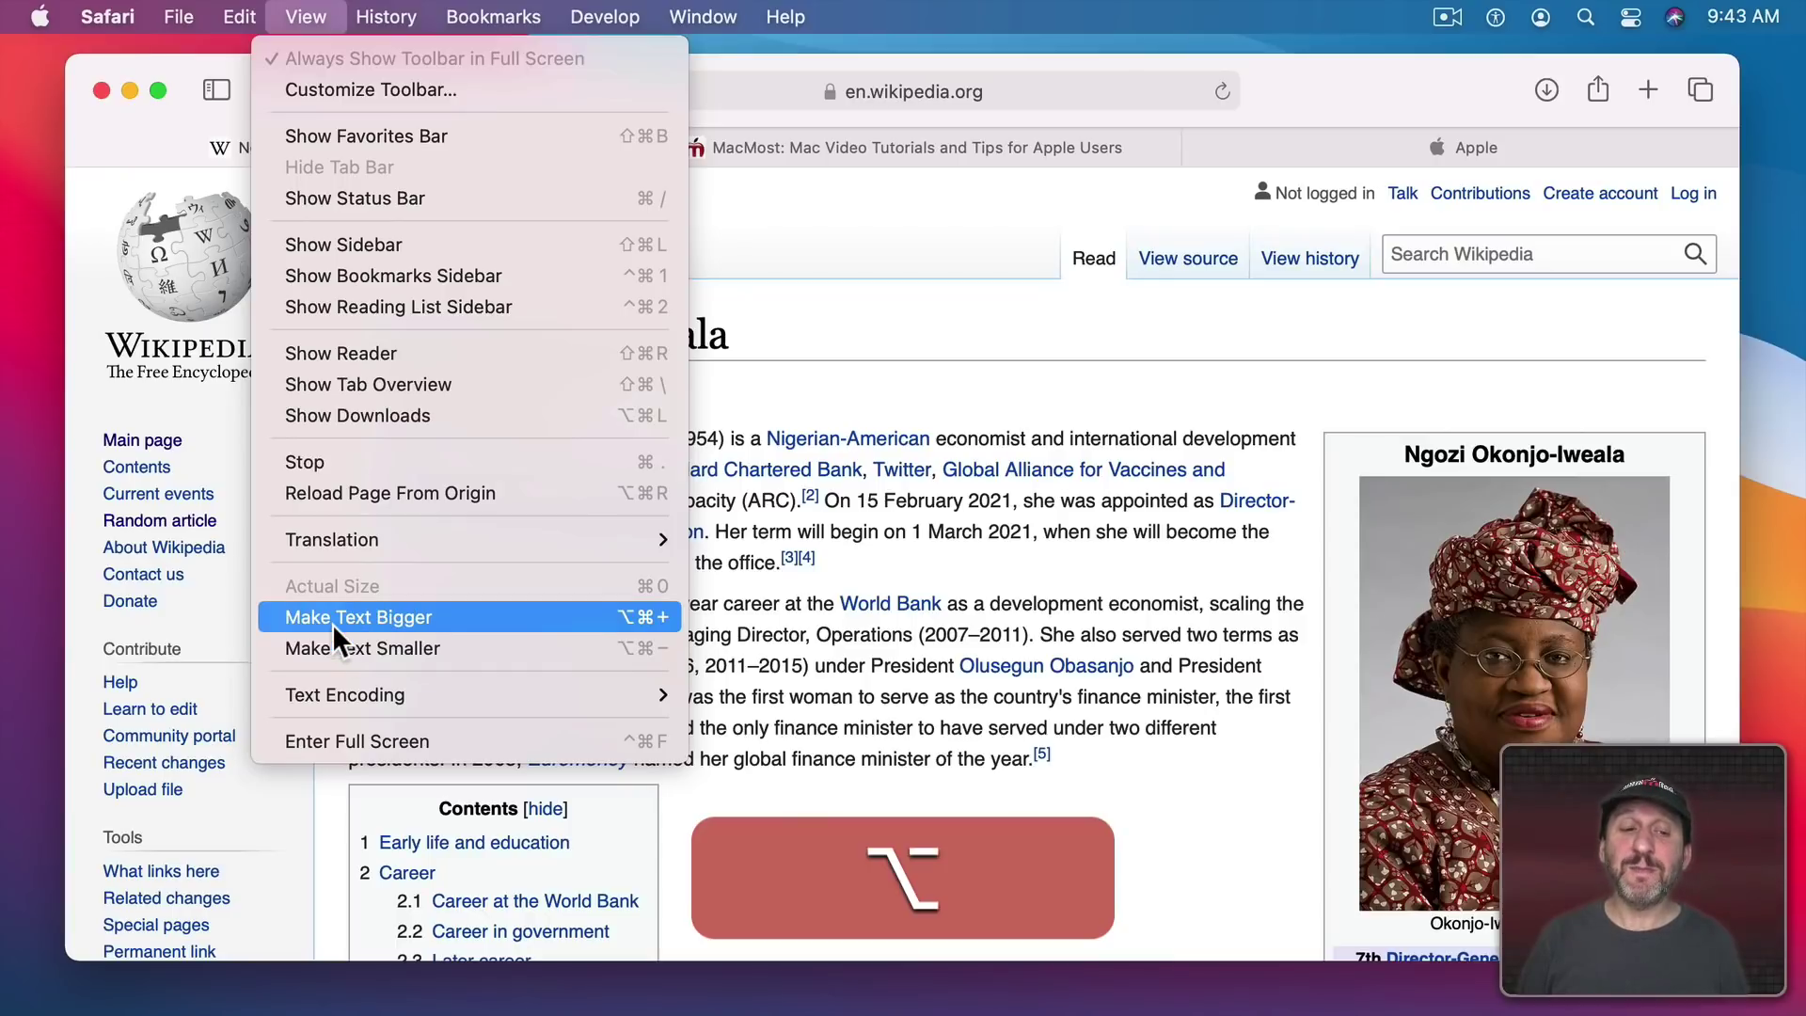
left_click(956, 342)
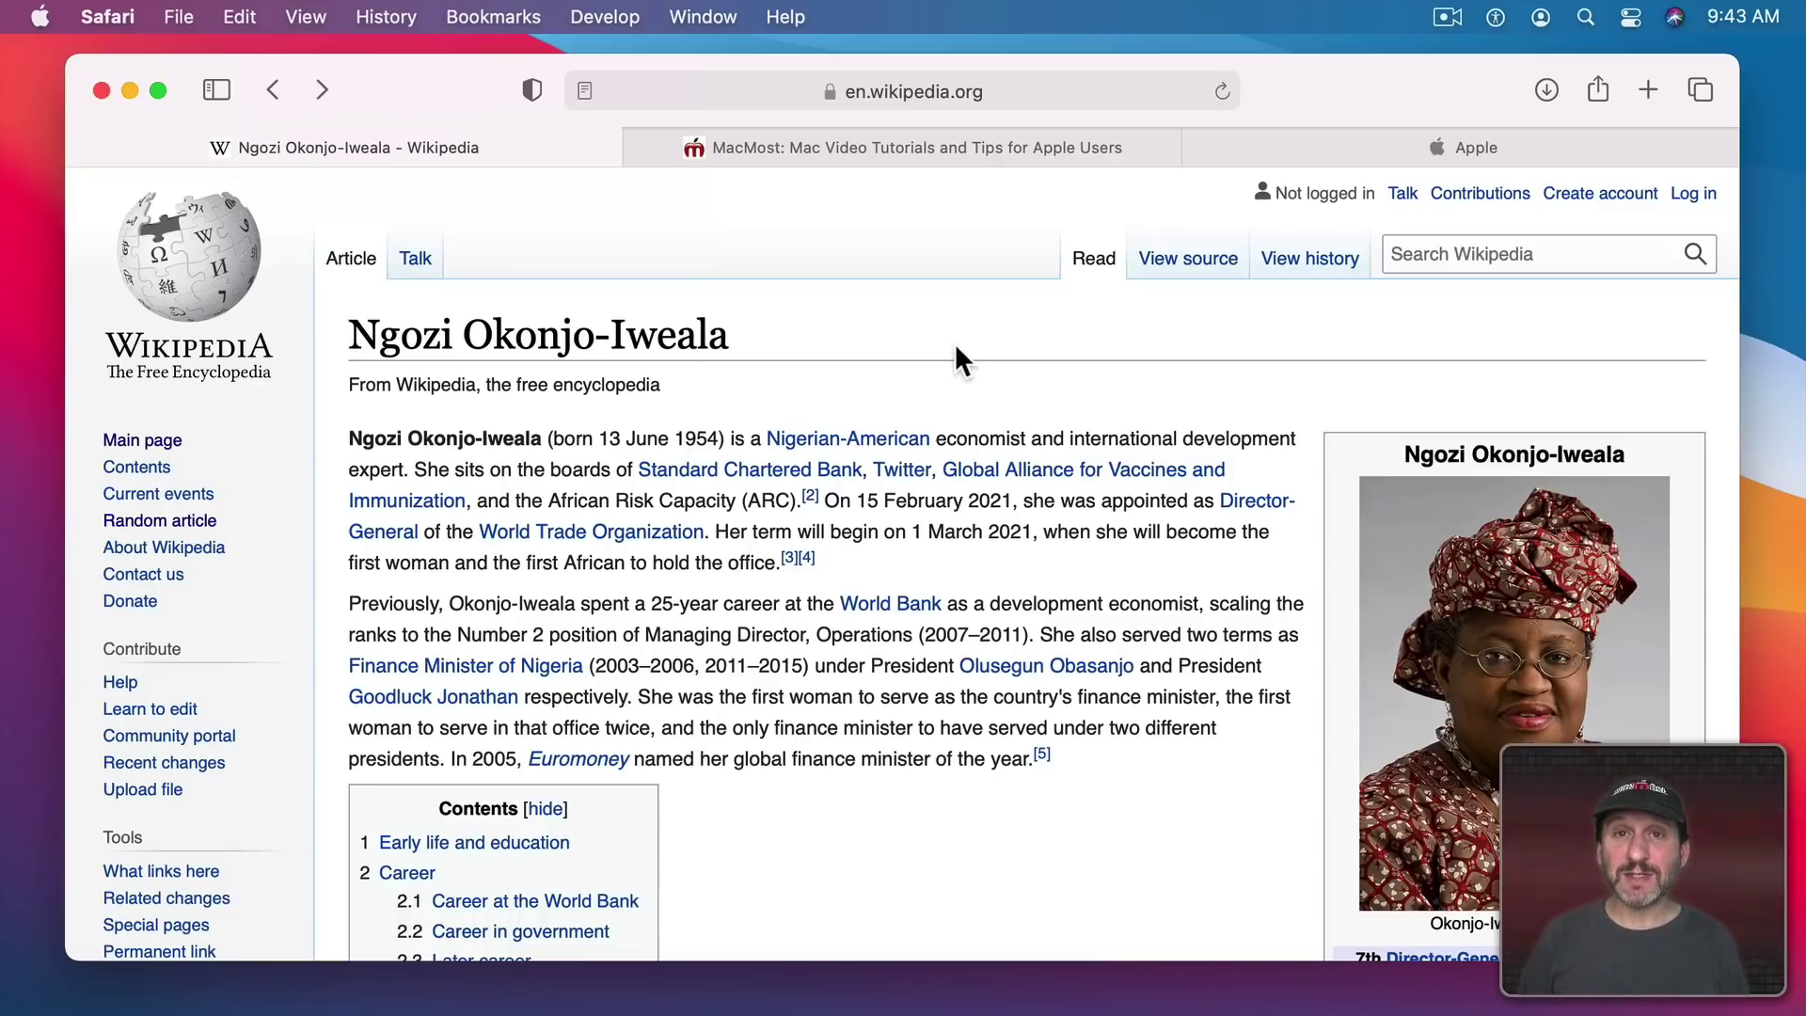
Step: Enlarge the Wikipedia text one step with Option-Command-=, then shrink it two steps
key("alt+super")
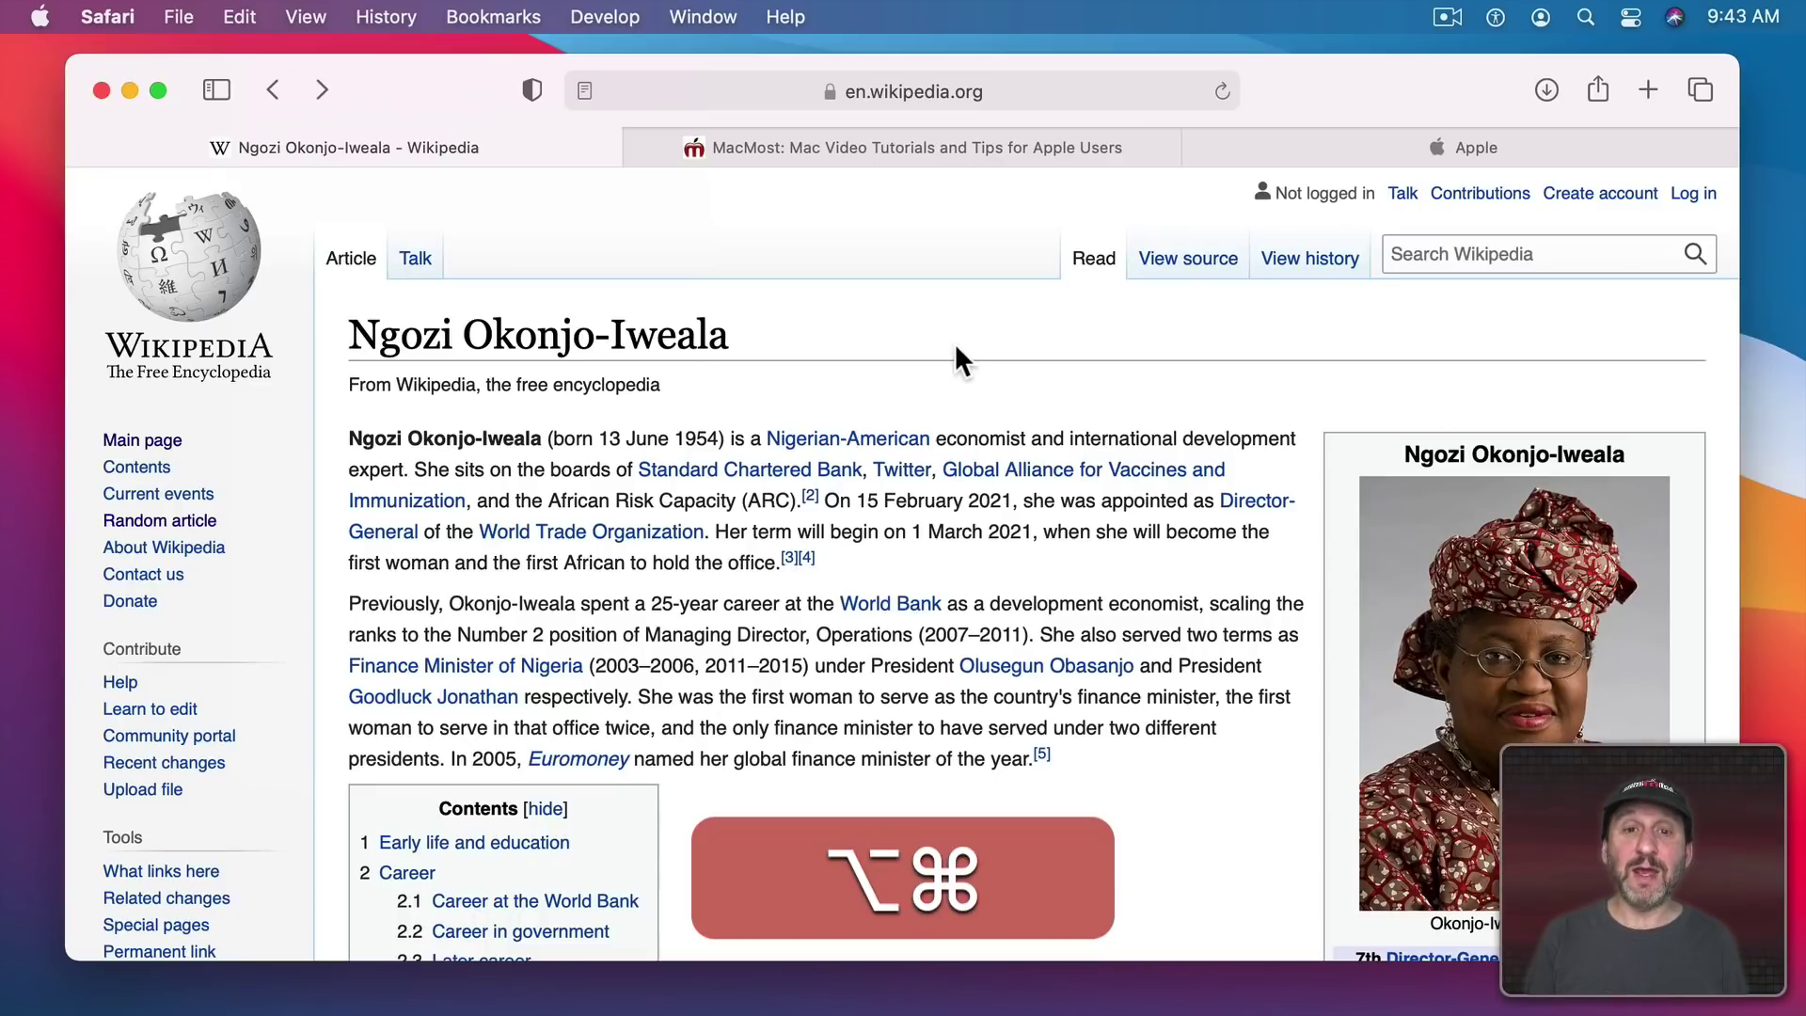
key("alt+super+equal")
key("alt+super+equal")
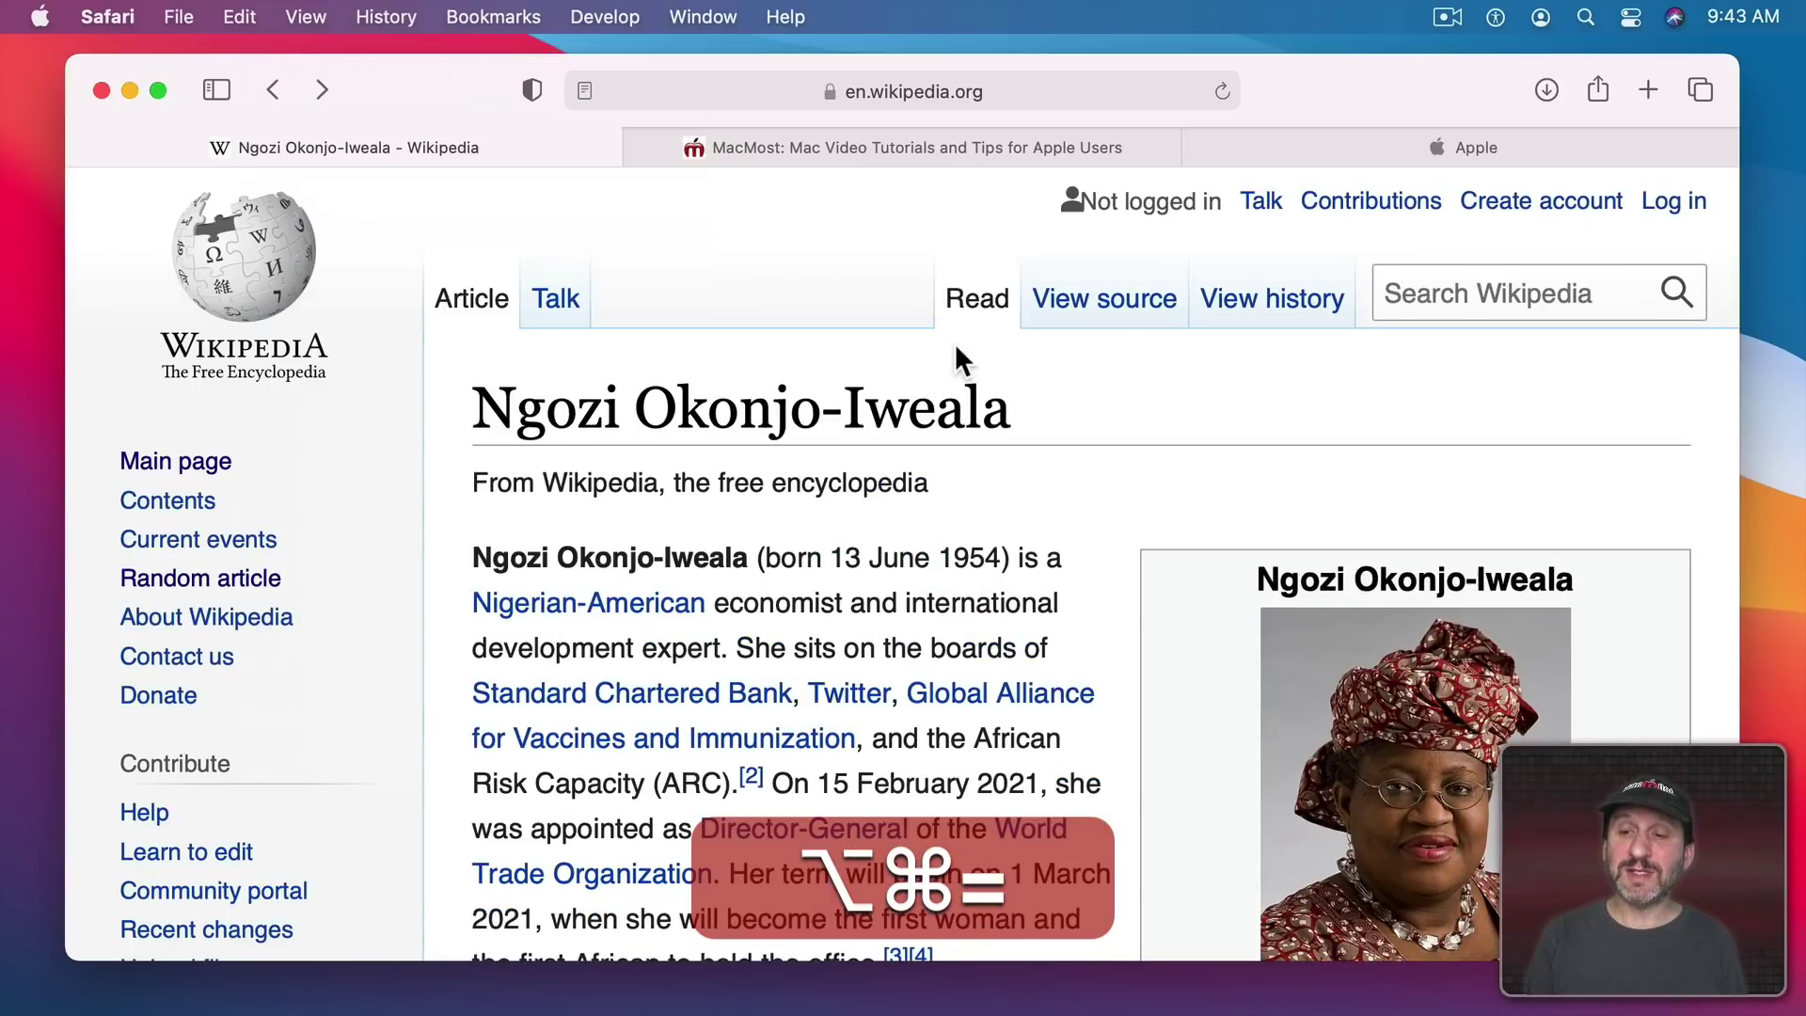
key("alt+super+minus")
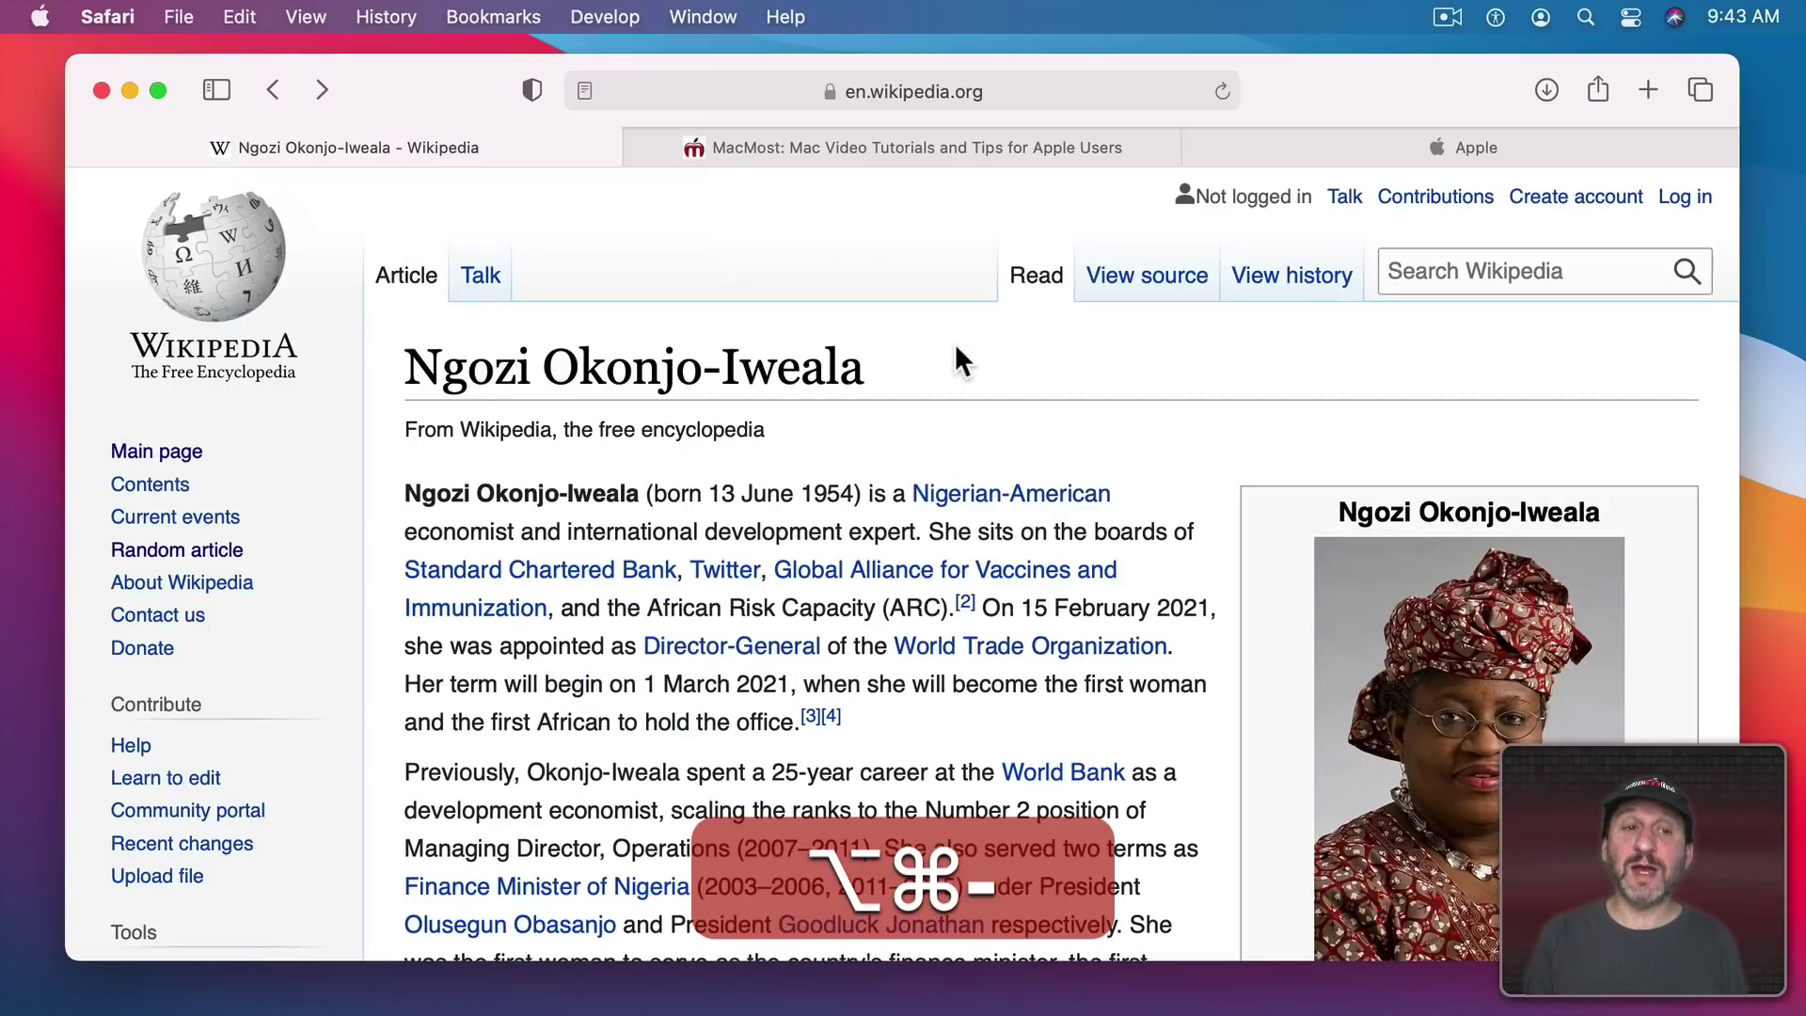
key("alt+super+minus")
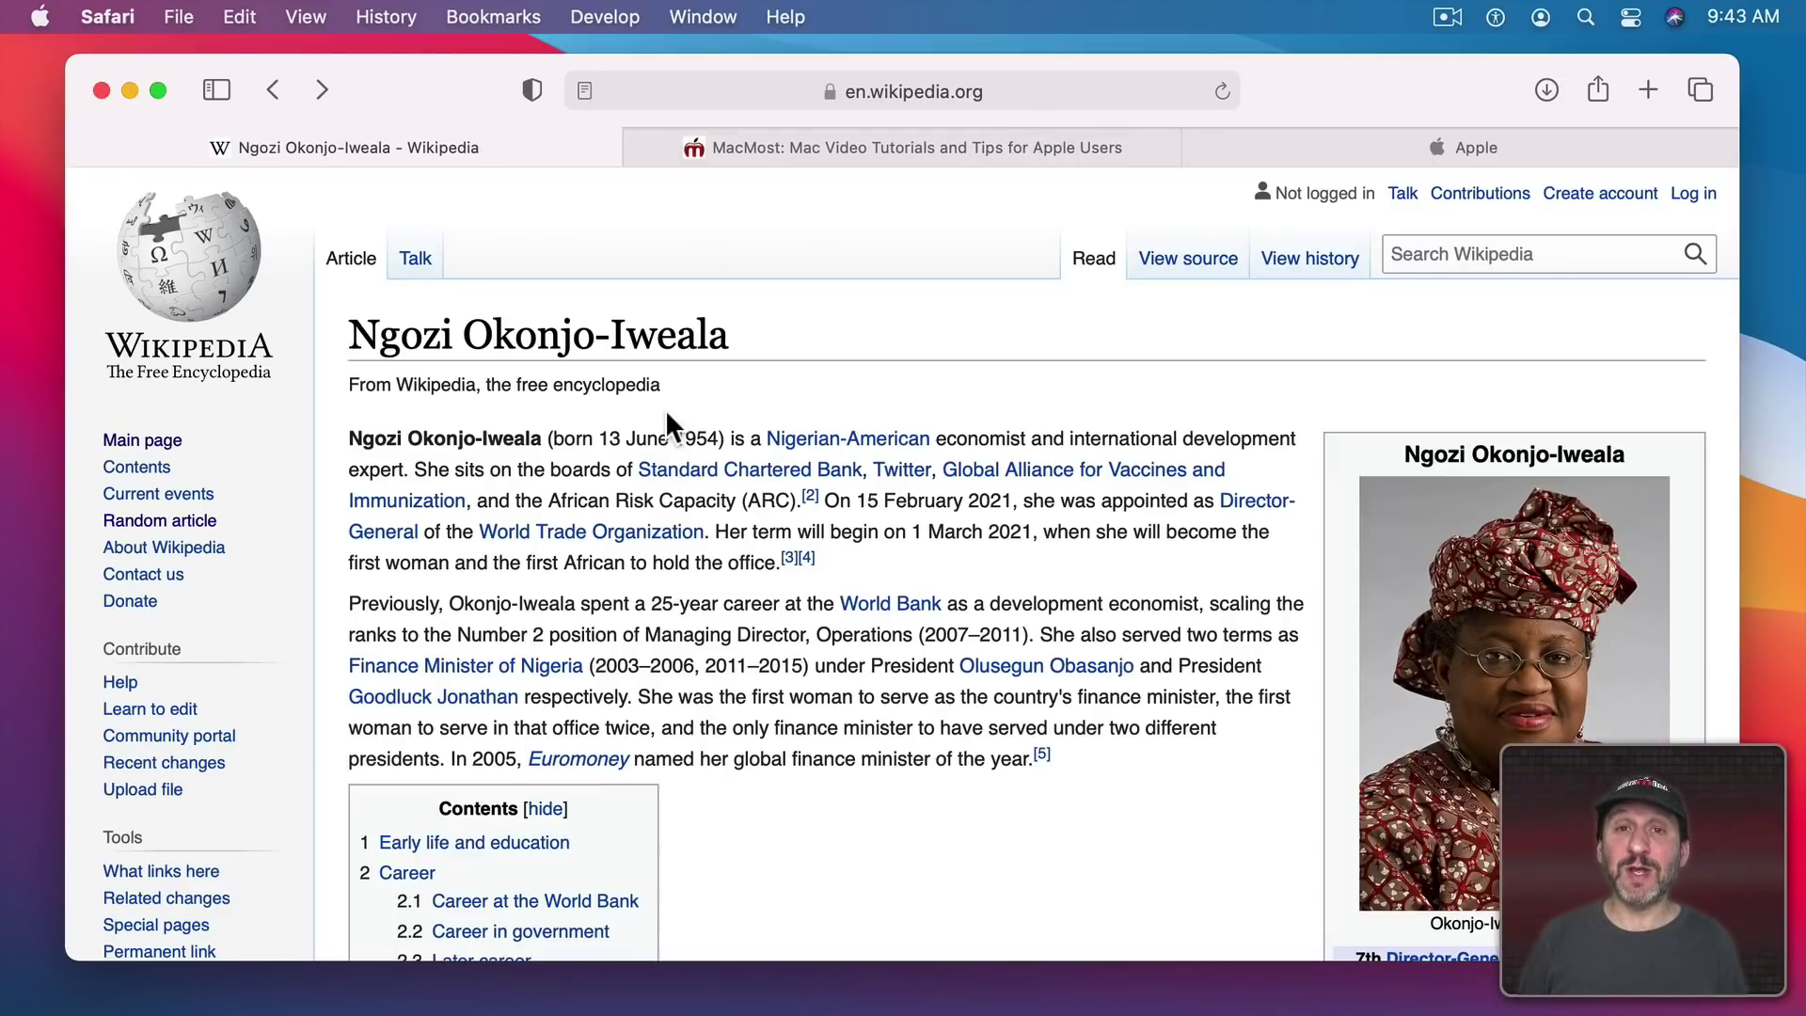
Step: Dismiss the favorites list and toggle Show full website address in Advanced preferences
left_click(905, 93)
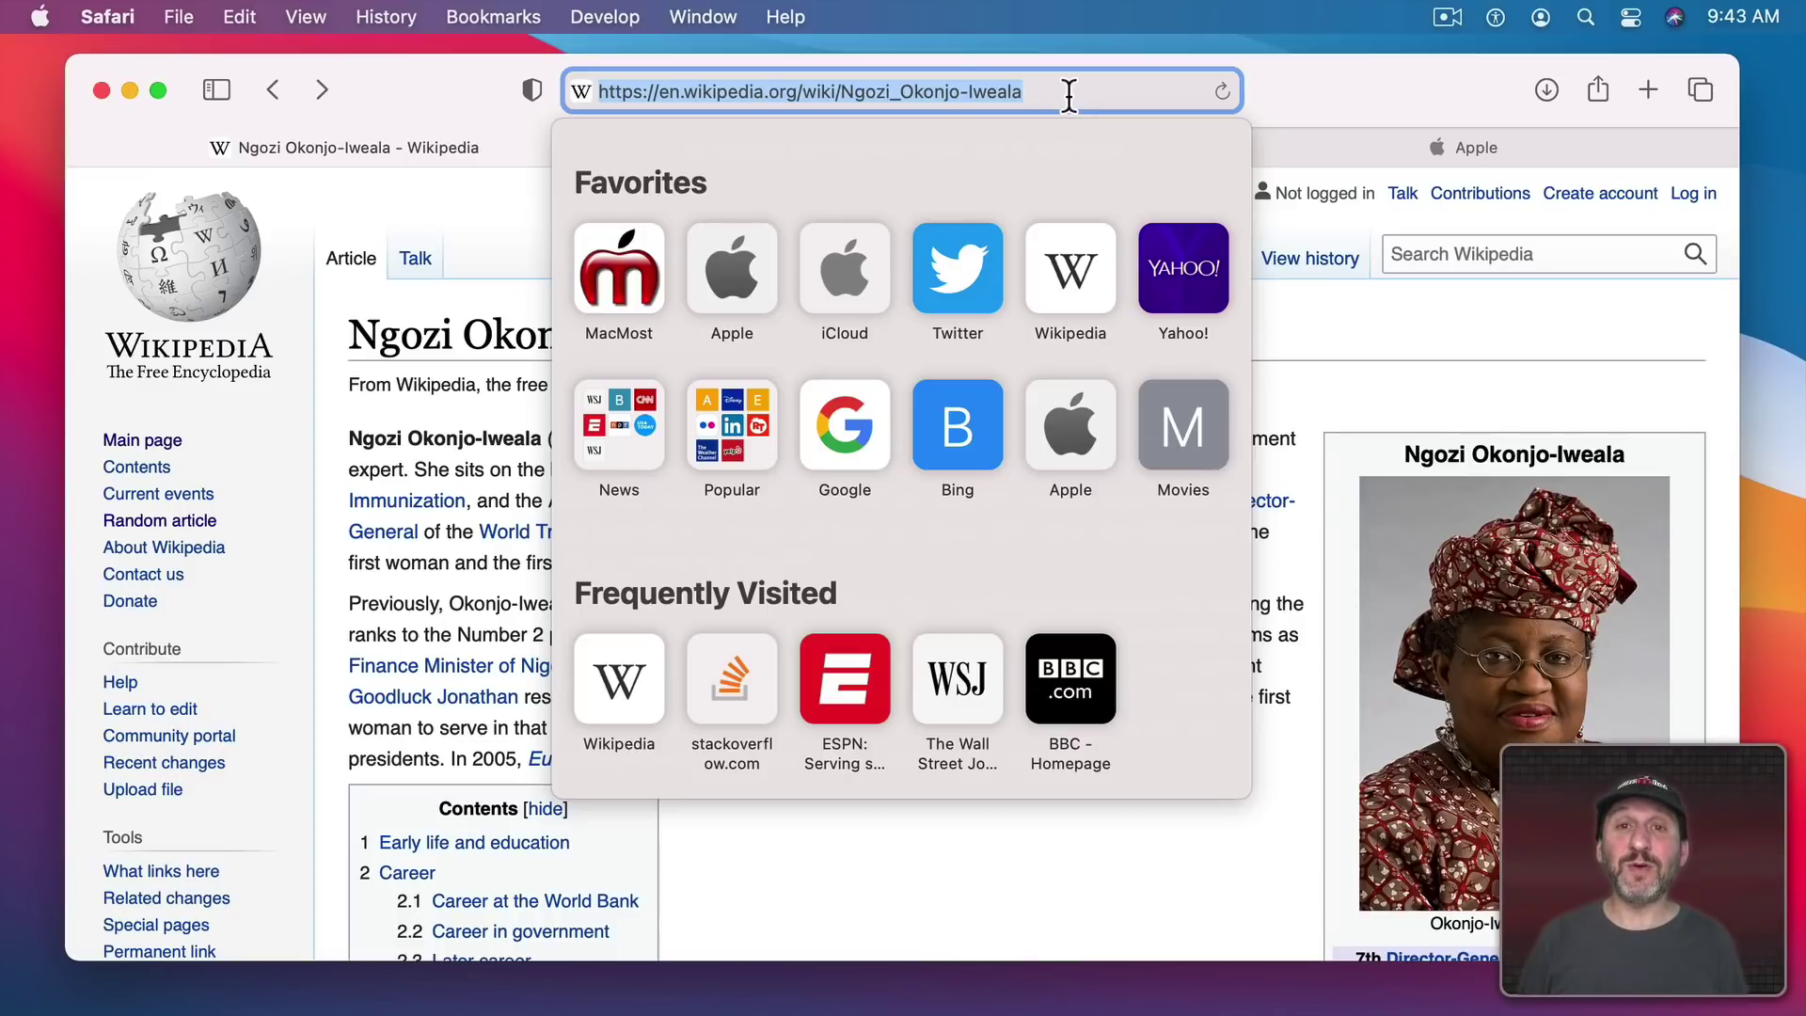
left_click(467, 94)
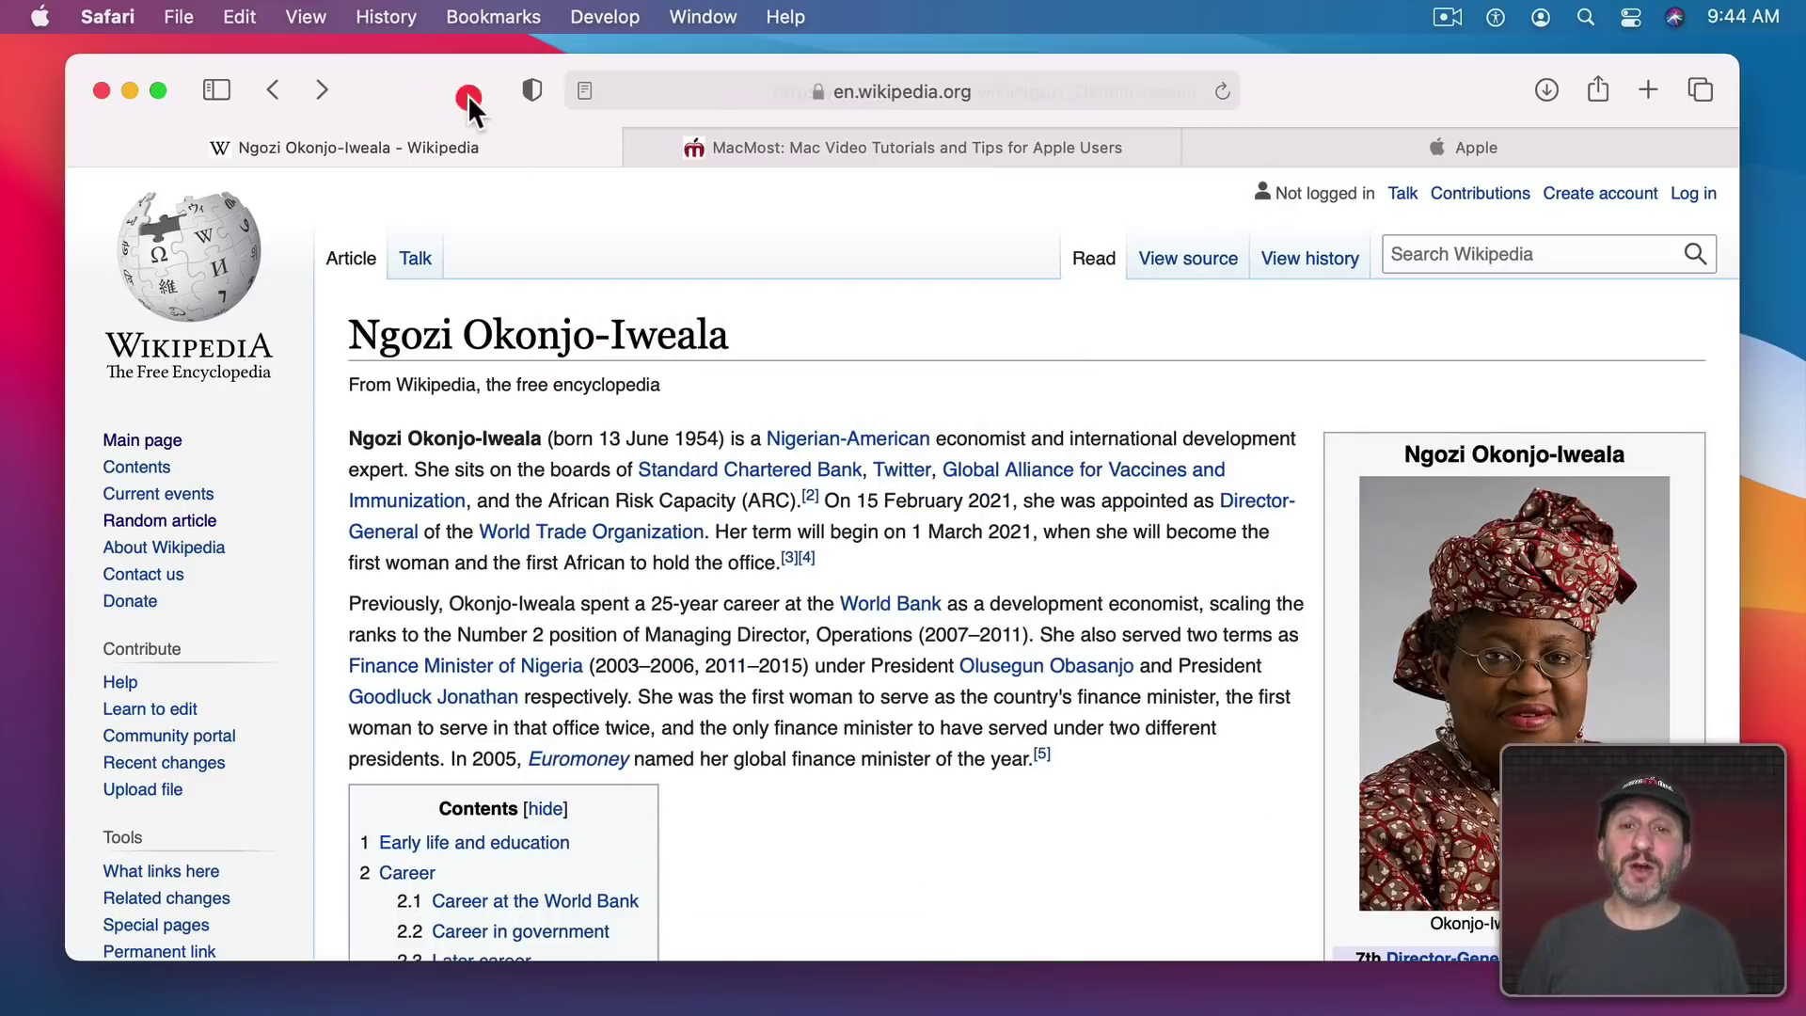
left_click(109, 16)
left_click(152, 136)
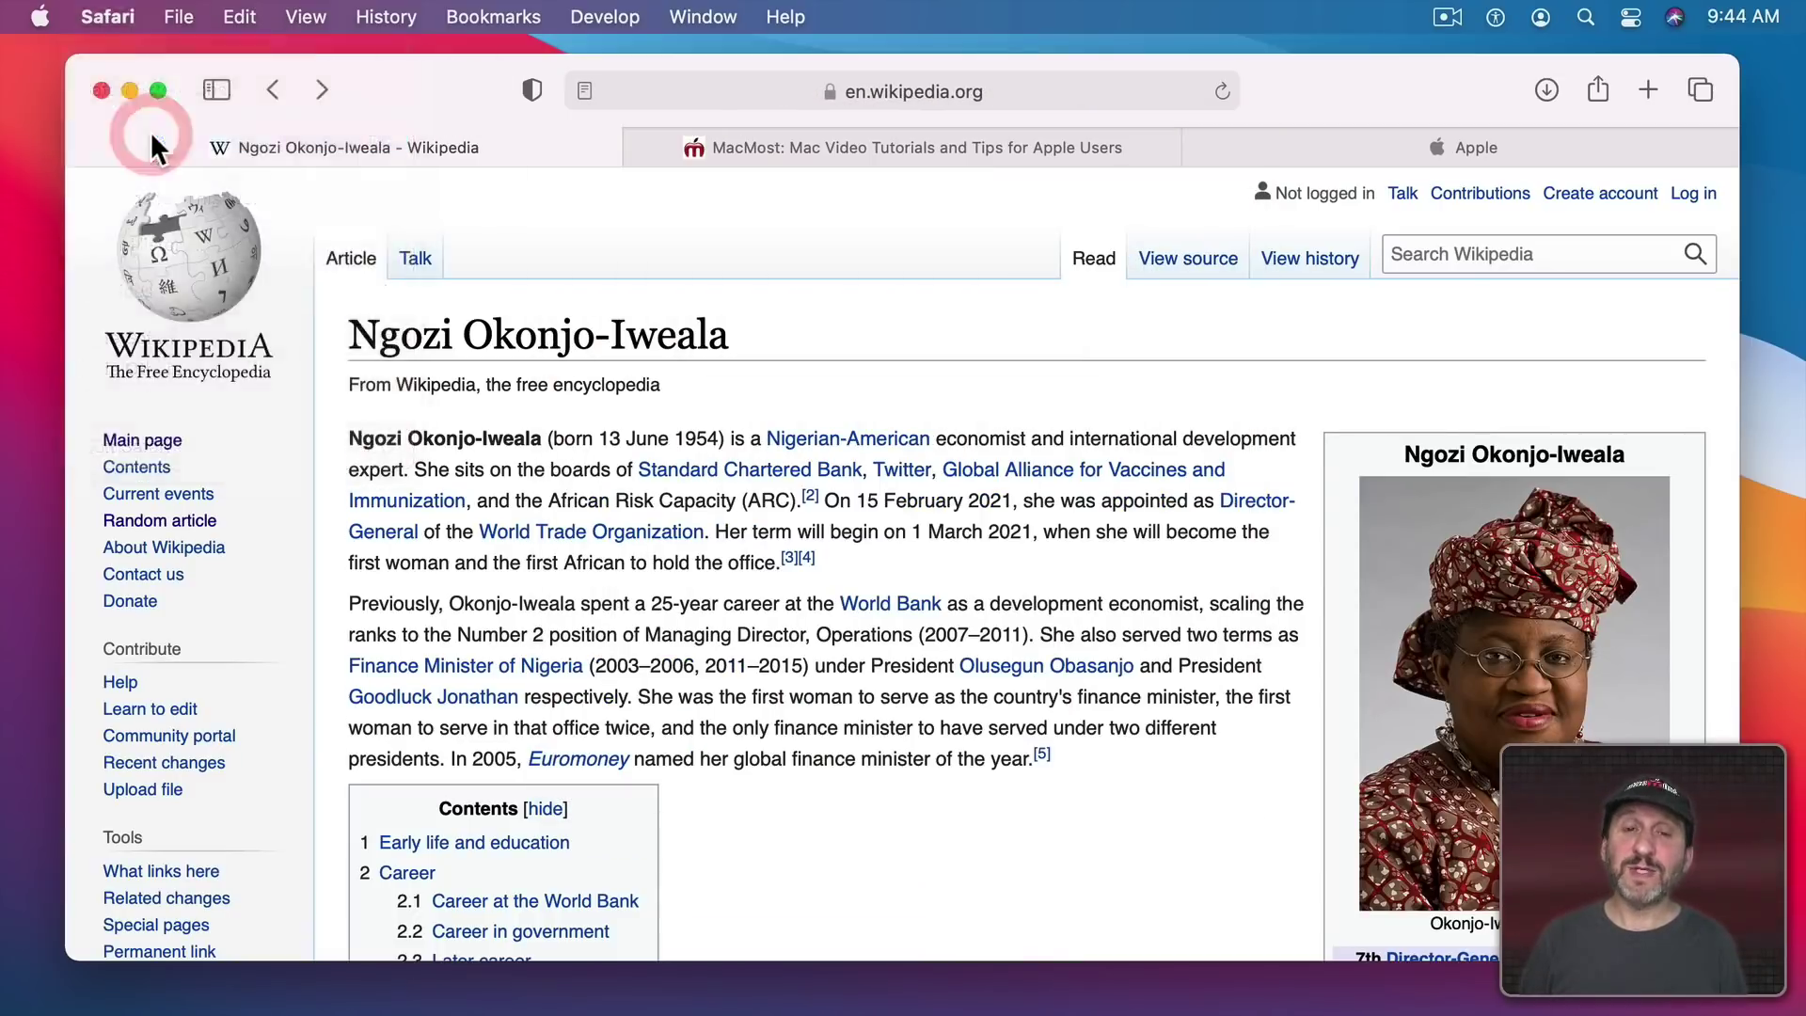
left_click(1007, 158)
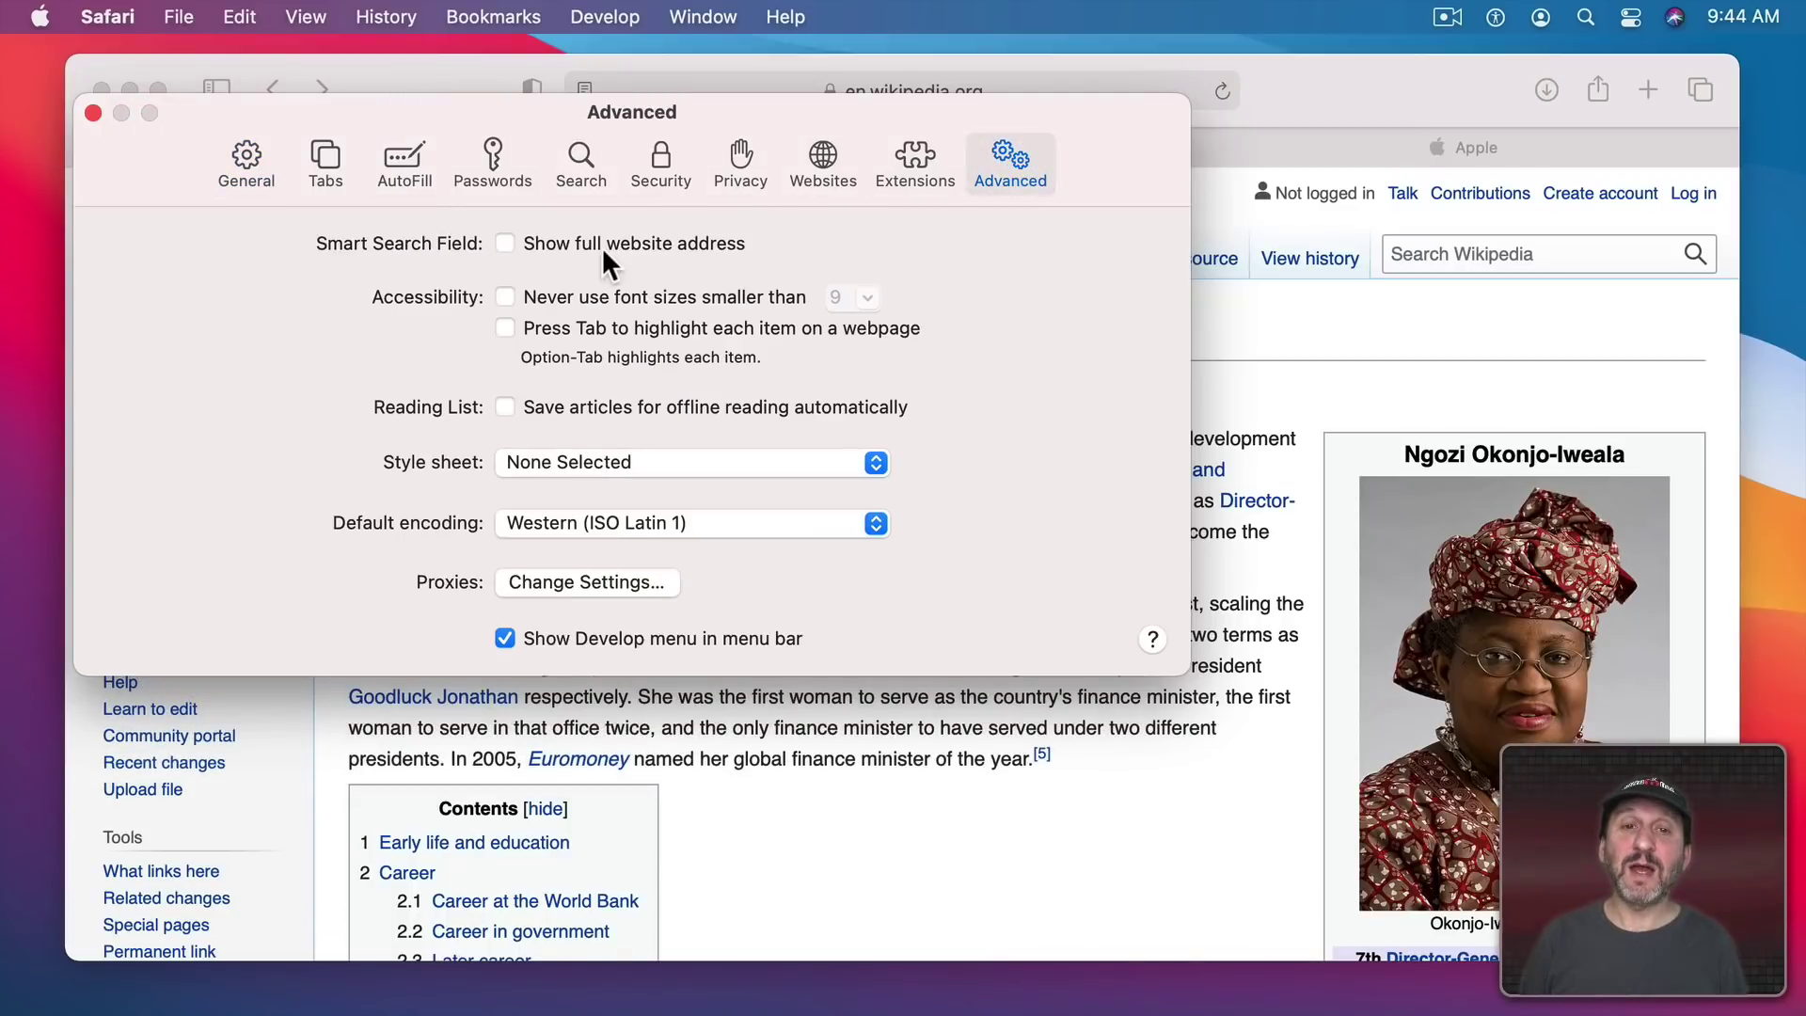
left_click(587, 242)
left_click_drag(393, 138, 432, 265)
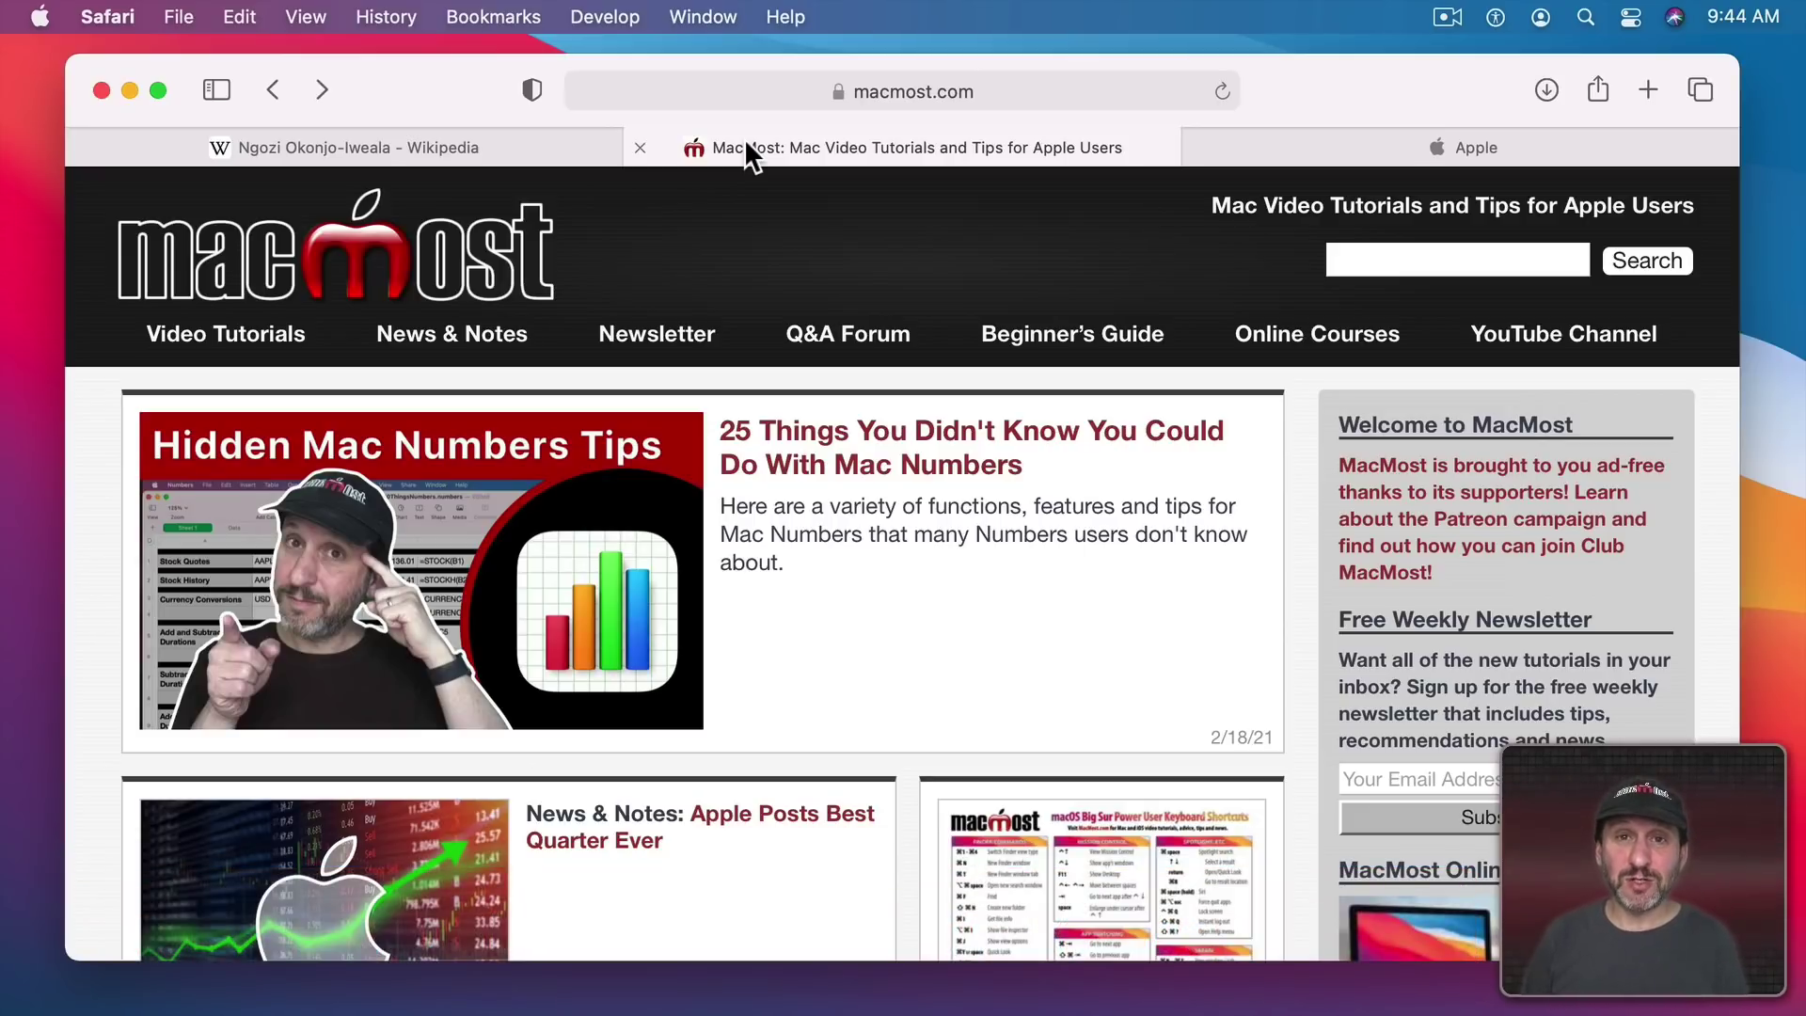
Step: Review the Tab-key option in Advanced preferences, then close the preferences window
left_click(108, 16)
left_click(132, 138)
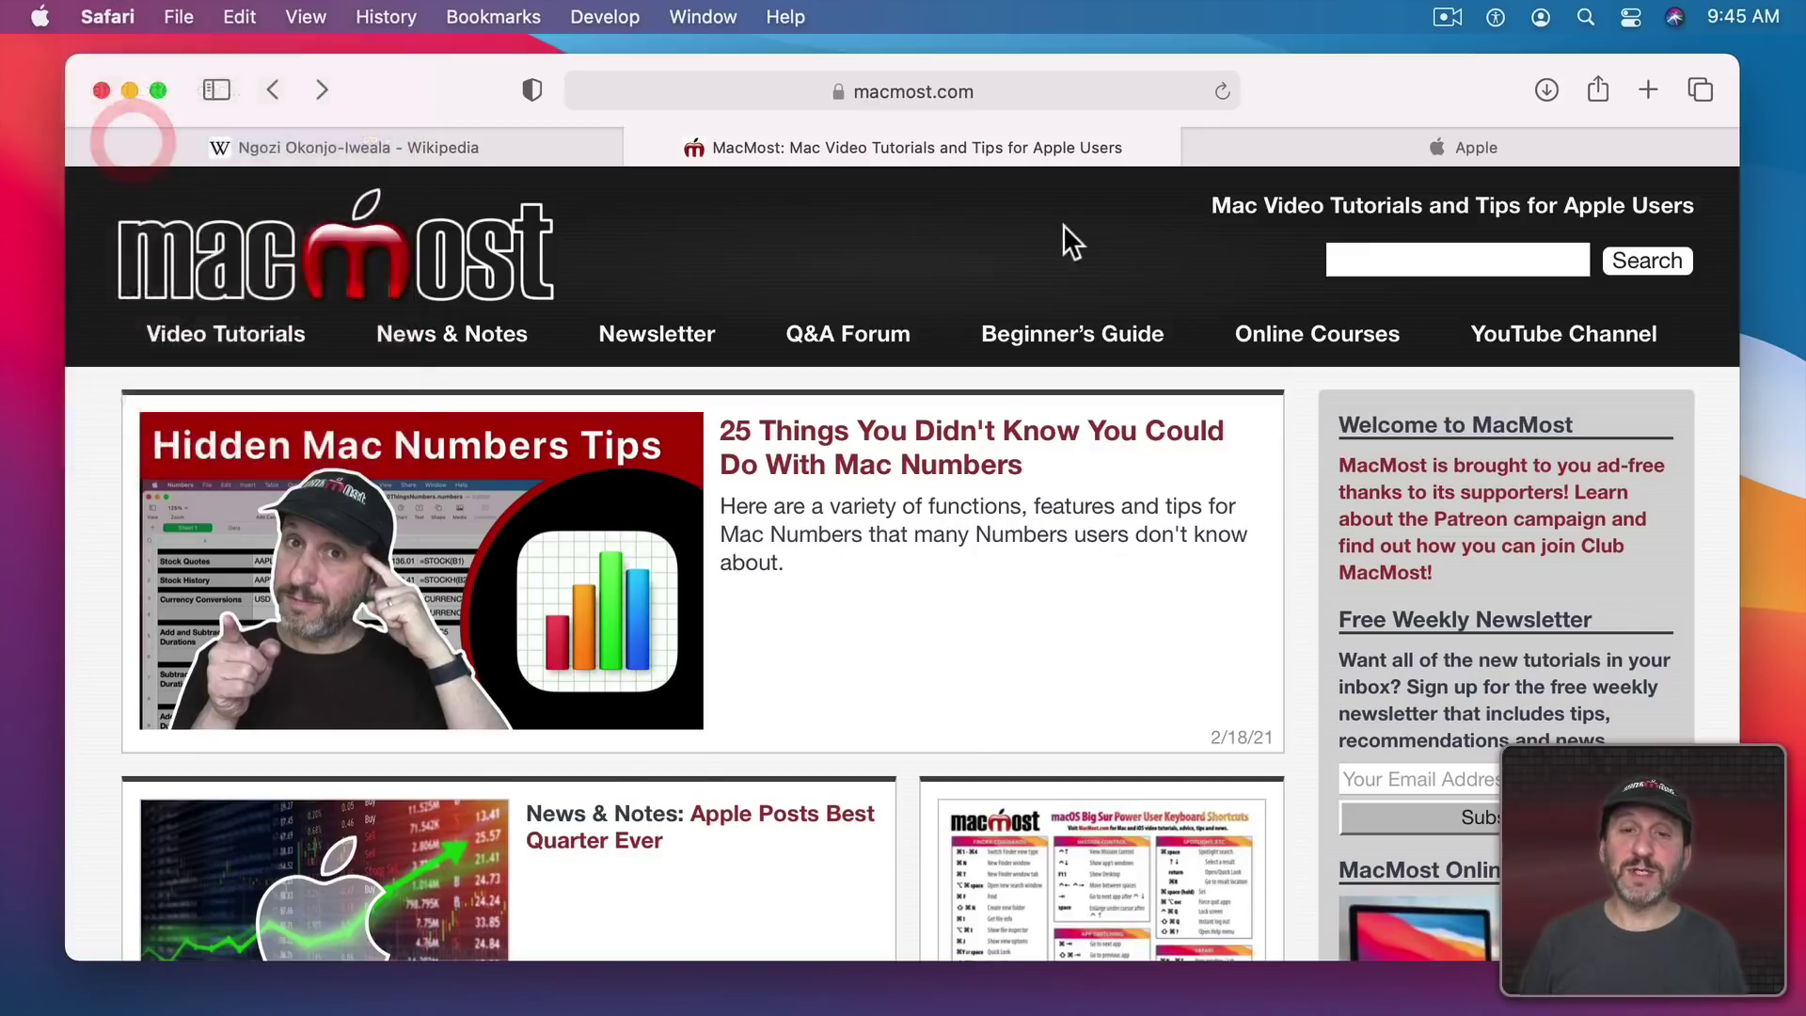
left_click(1055, 291)
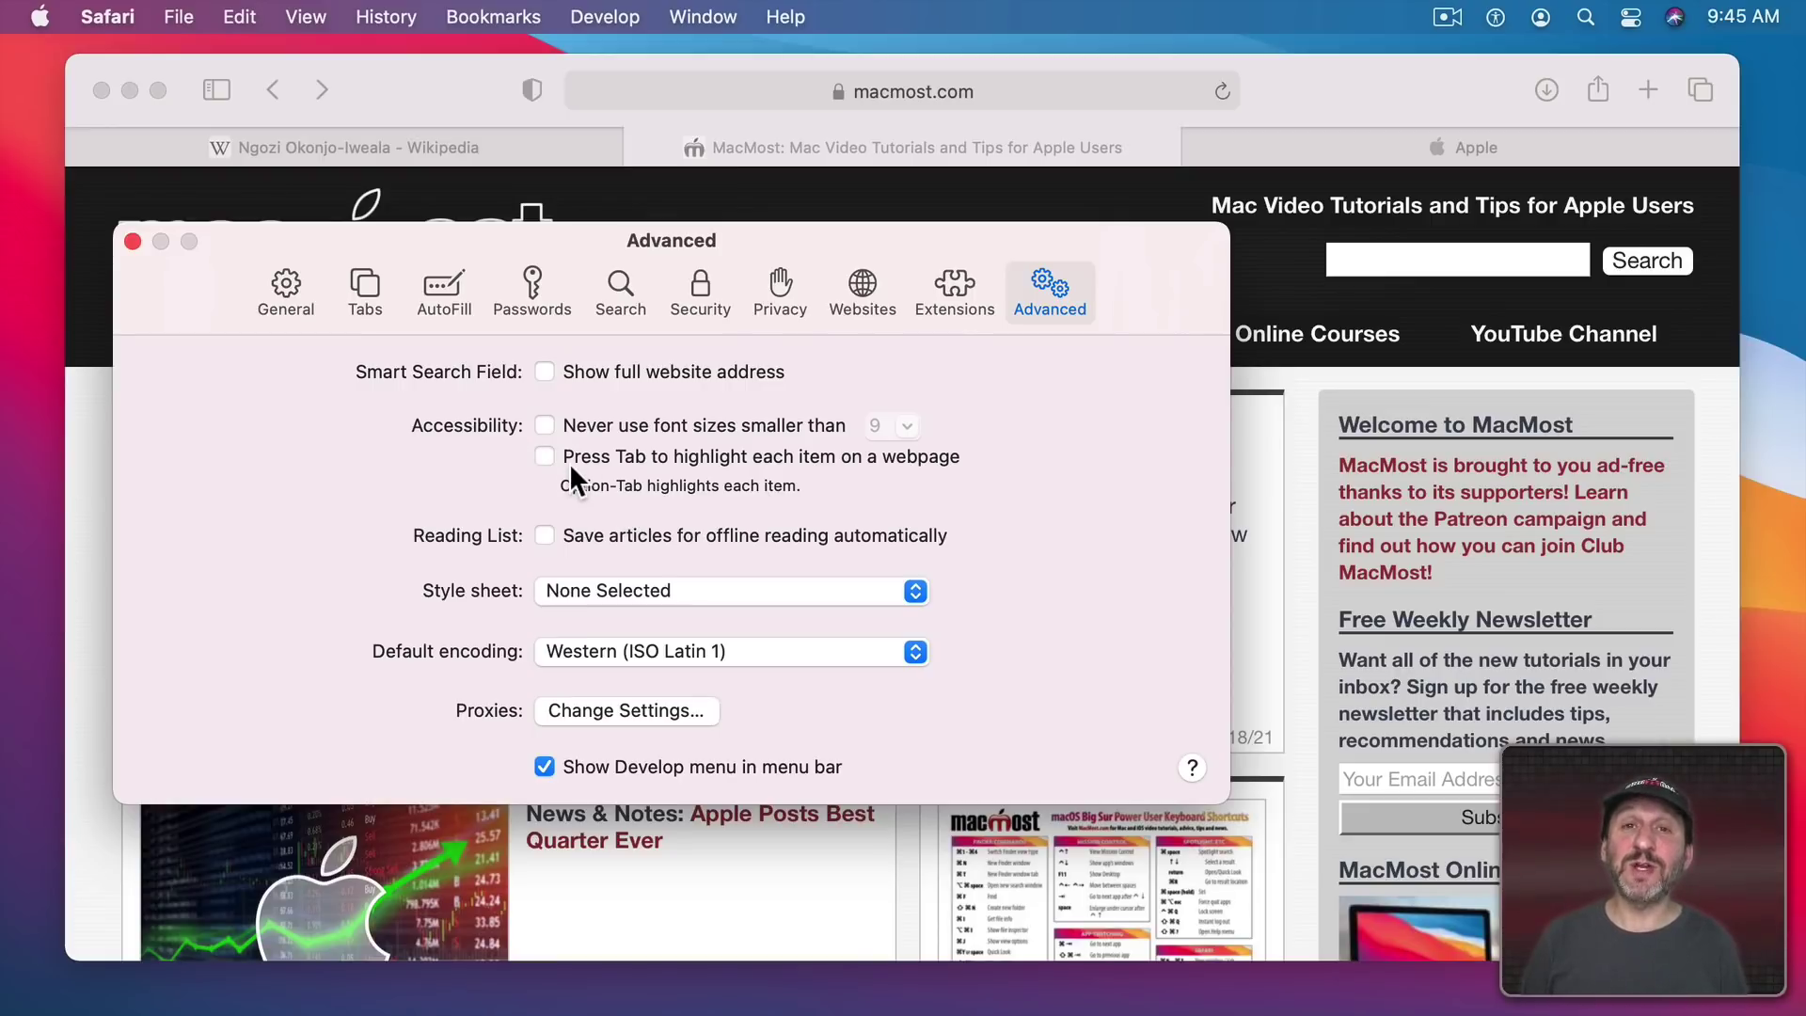
left_click(132, 242)
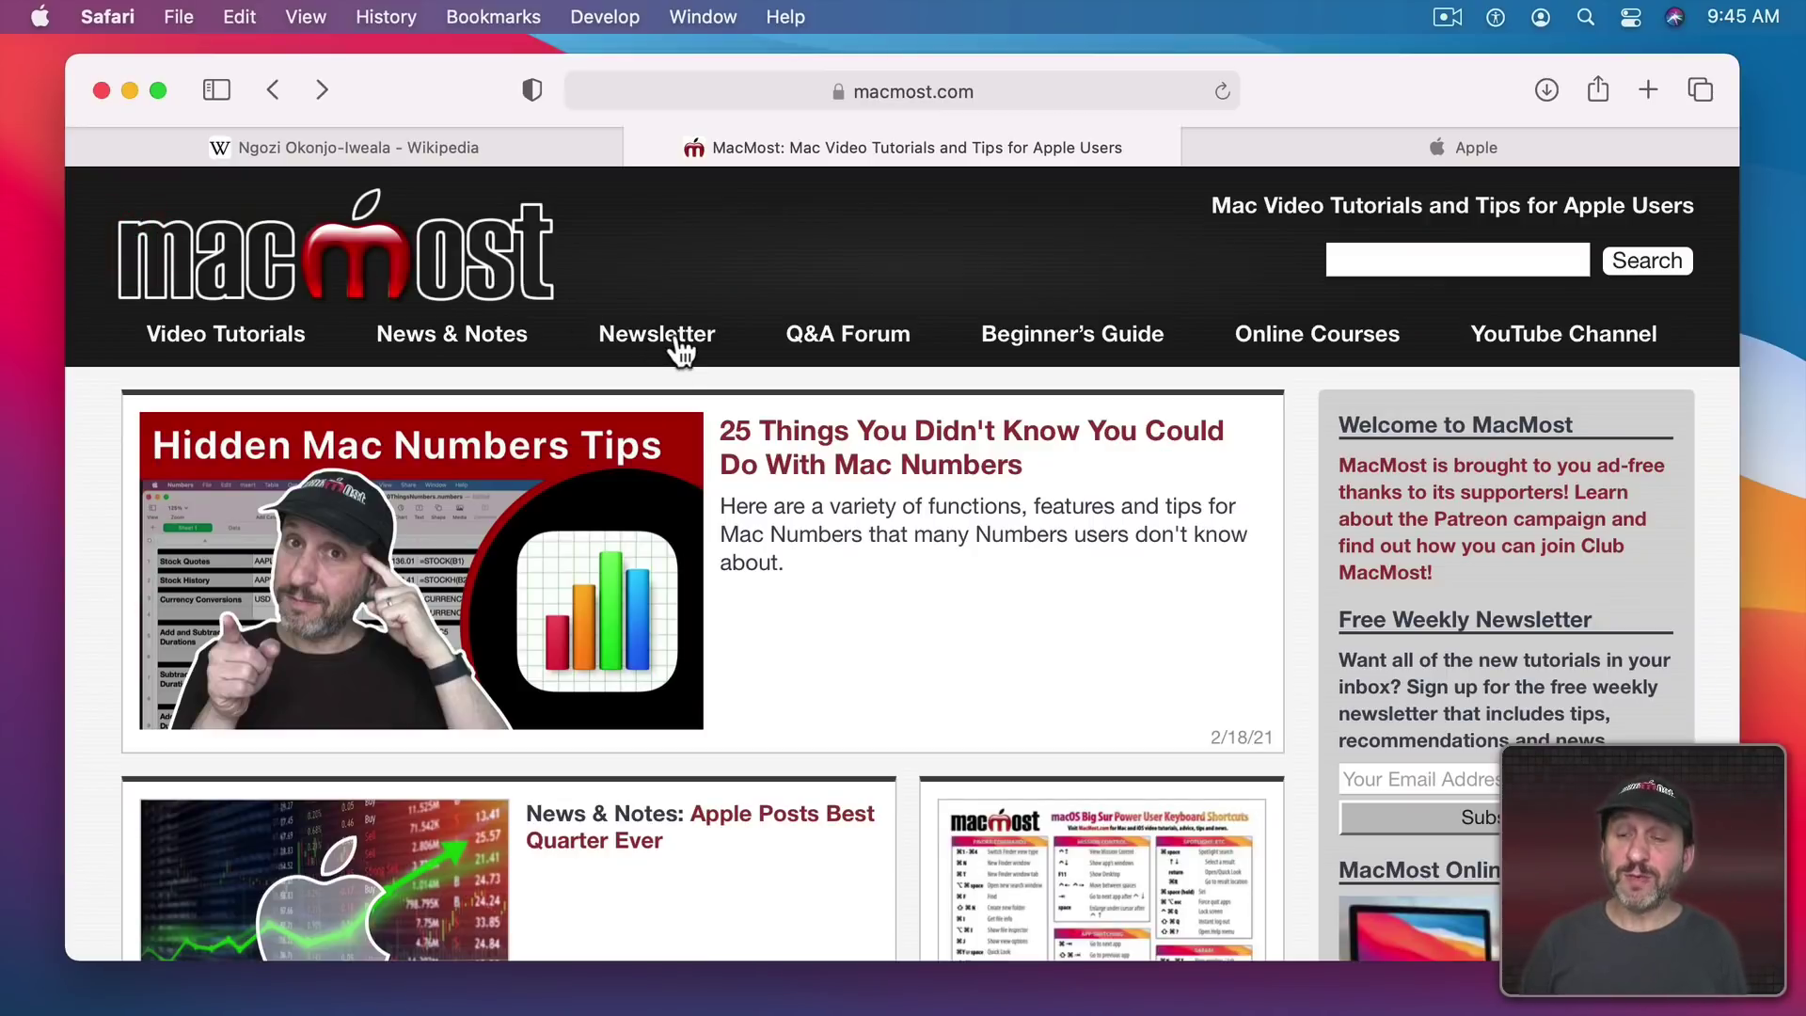
Step: Navigate with Tab and Option-Tab to the MacMost featured article and open it
key("Tab")
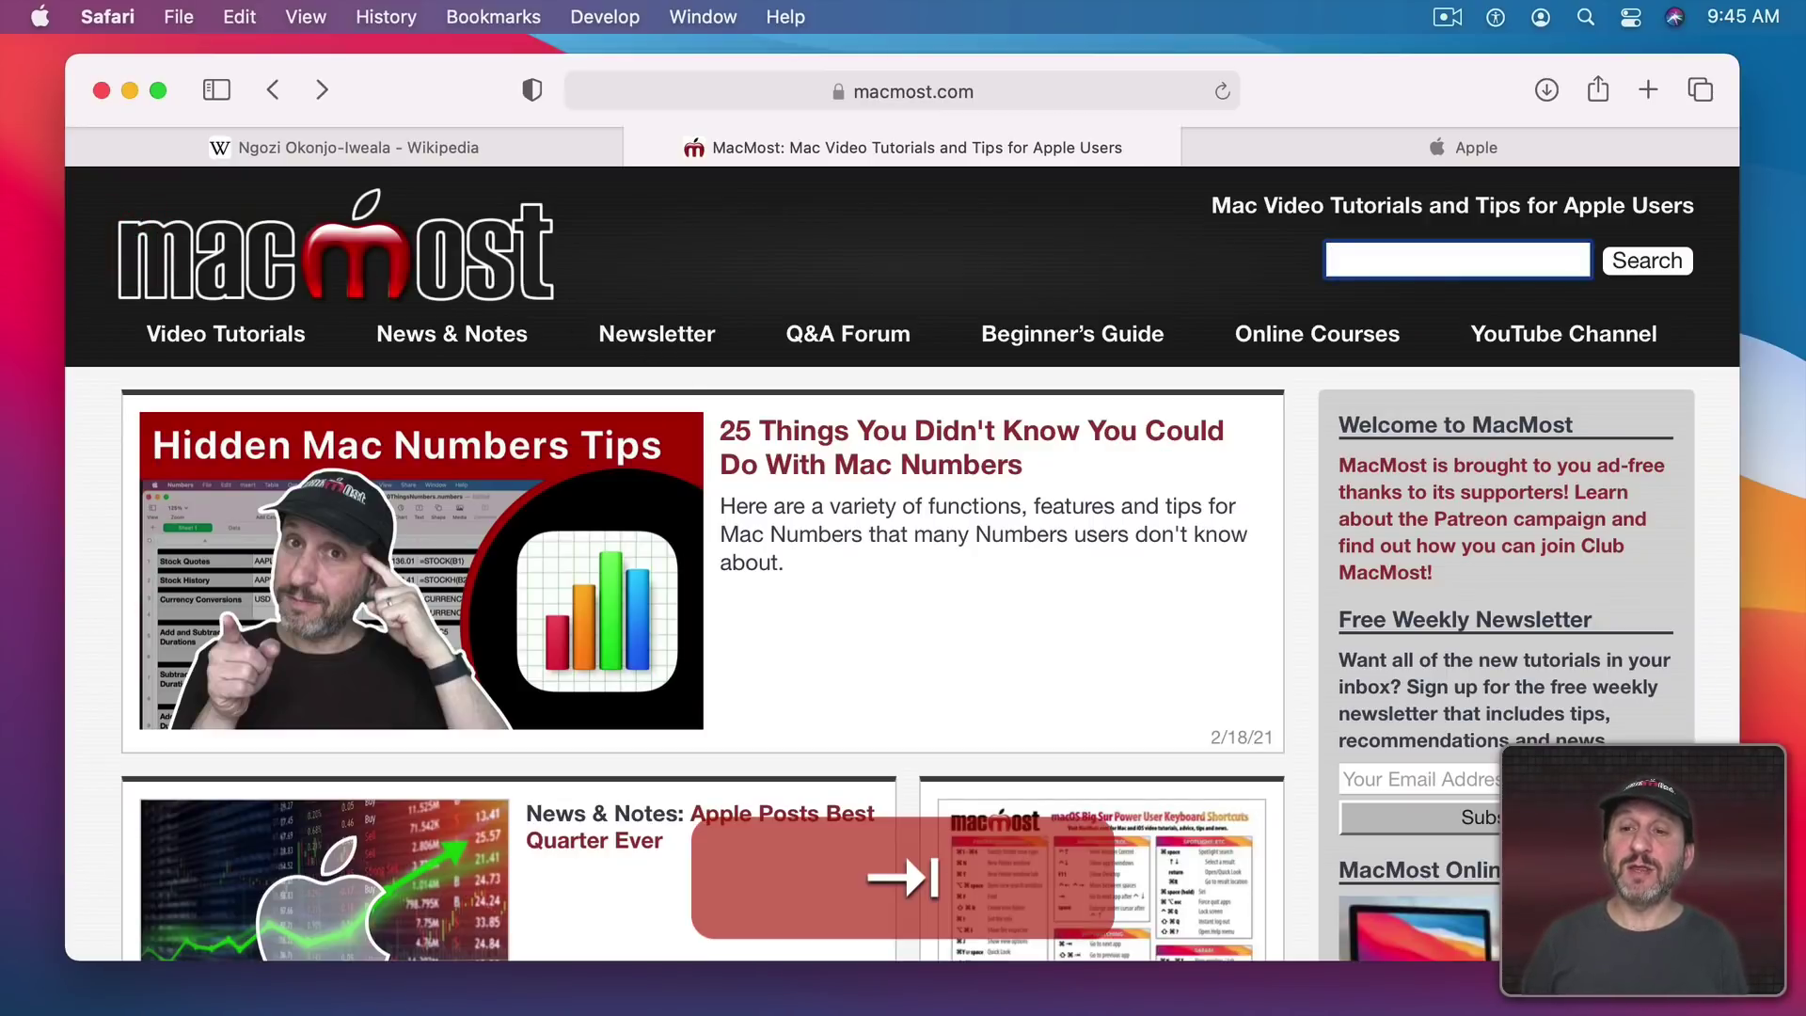
key("alt")
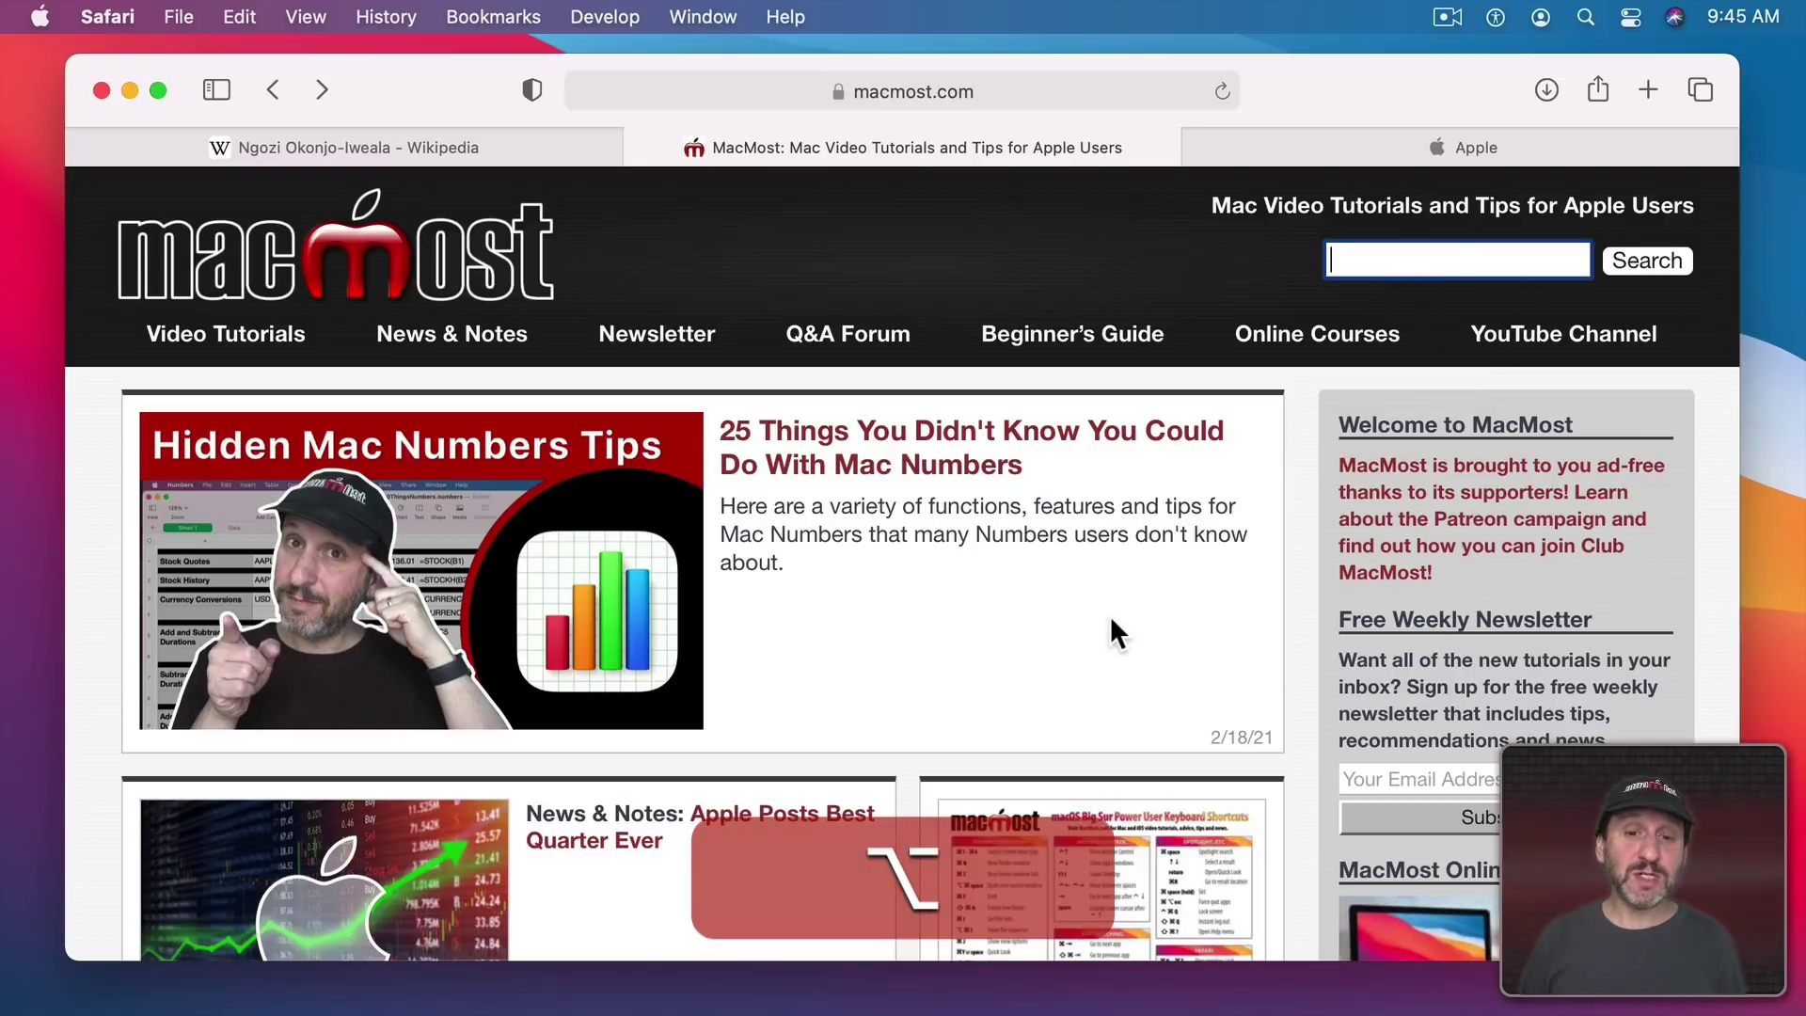
key("alt+Tab")
key("alt+Tab")
key("alt+Tab")
key("alt+Tab")
key("alt+Tab")
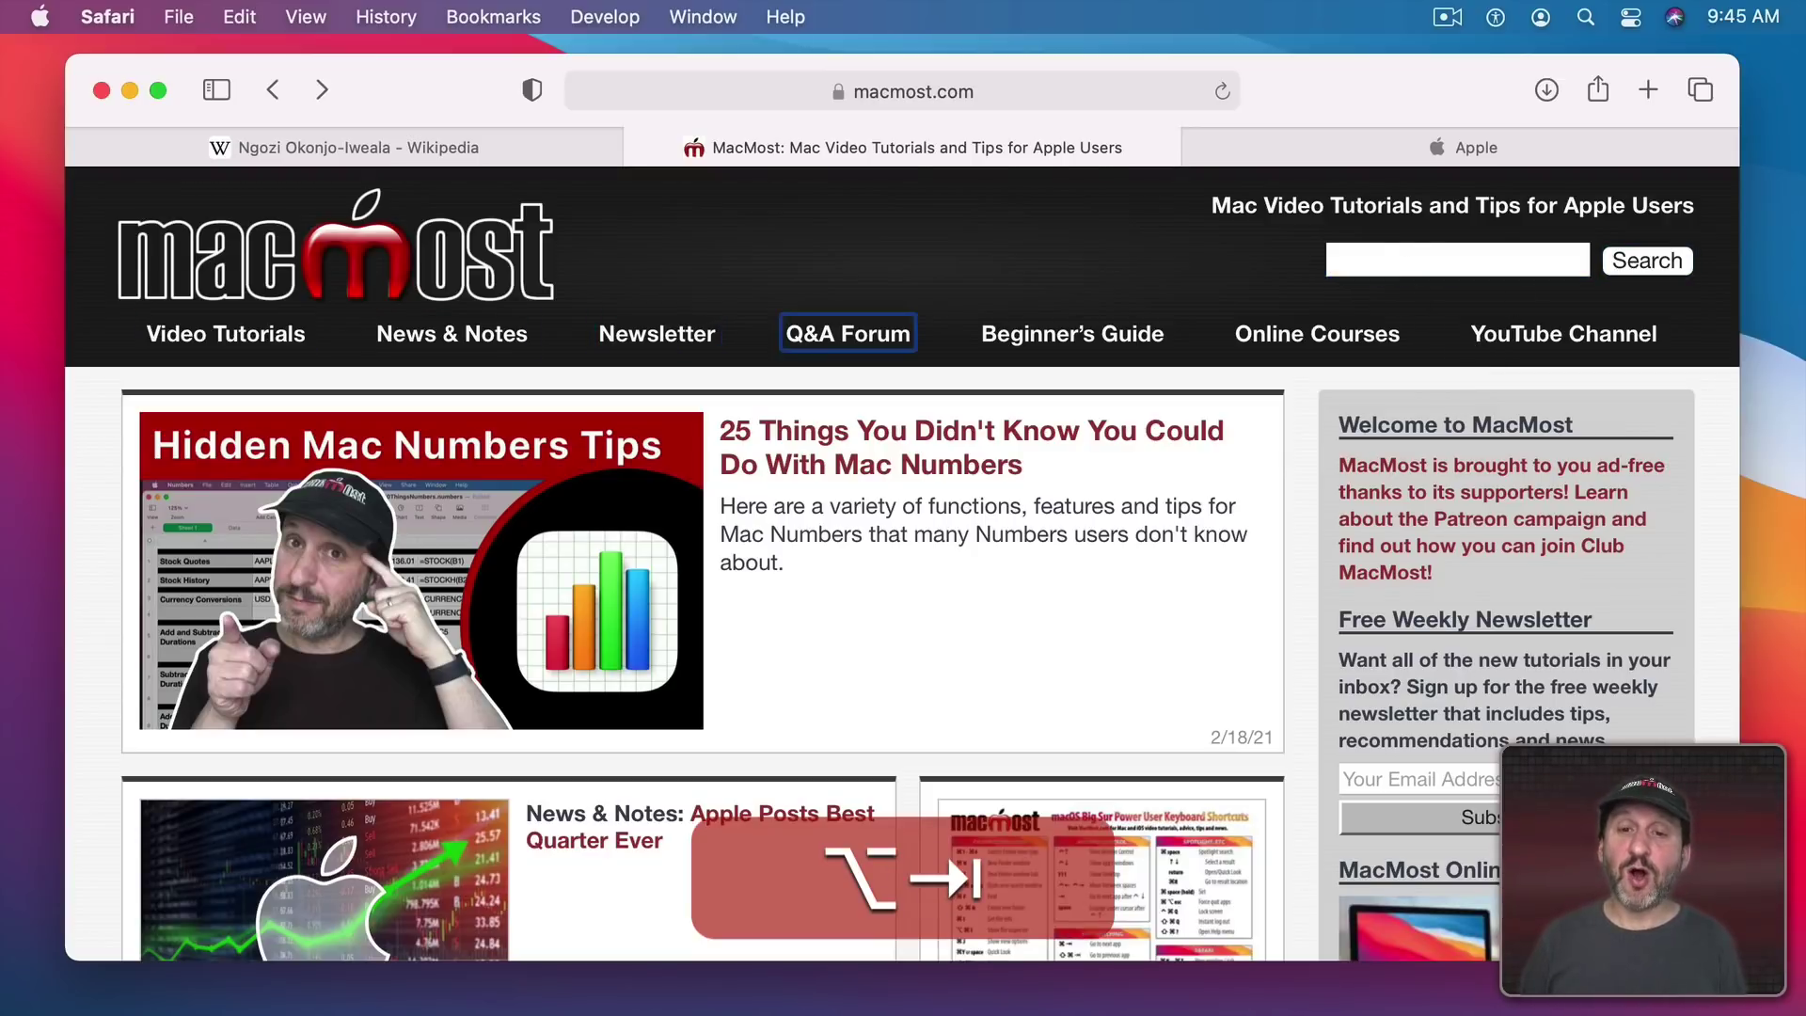
key("alt+Tab")
key("alt+Tab")
key("alt+Tab")
key("alt+Tab")
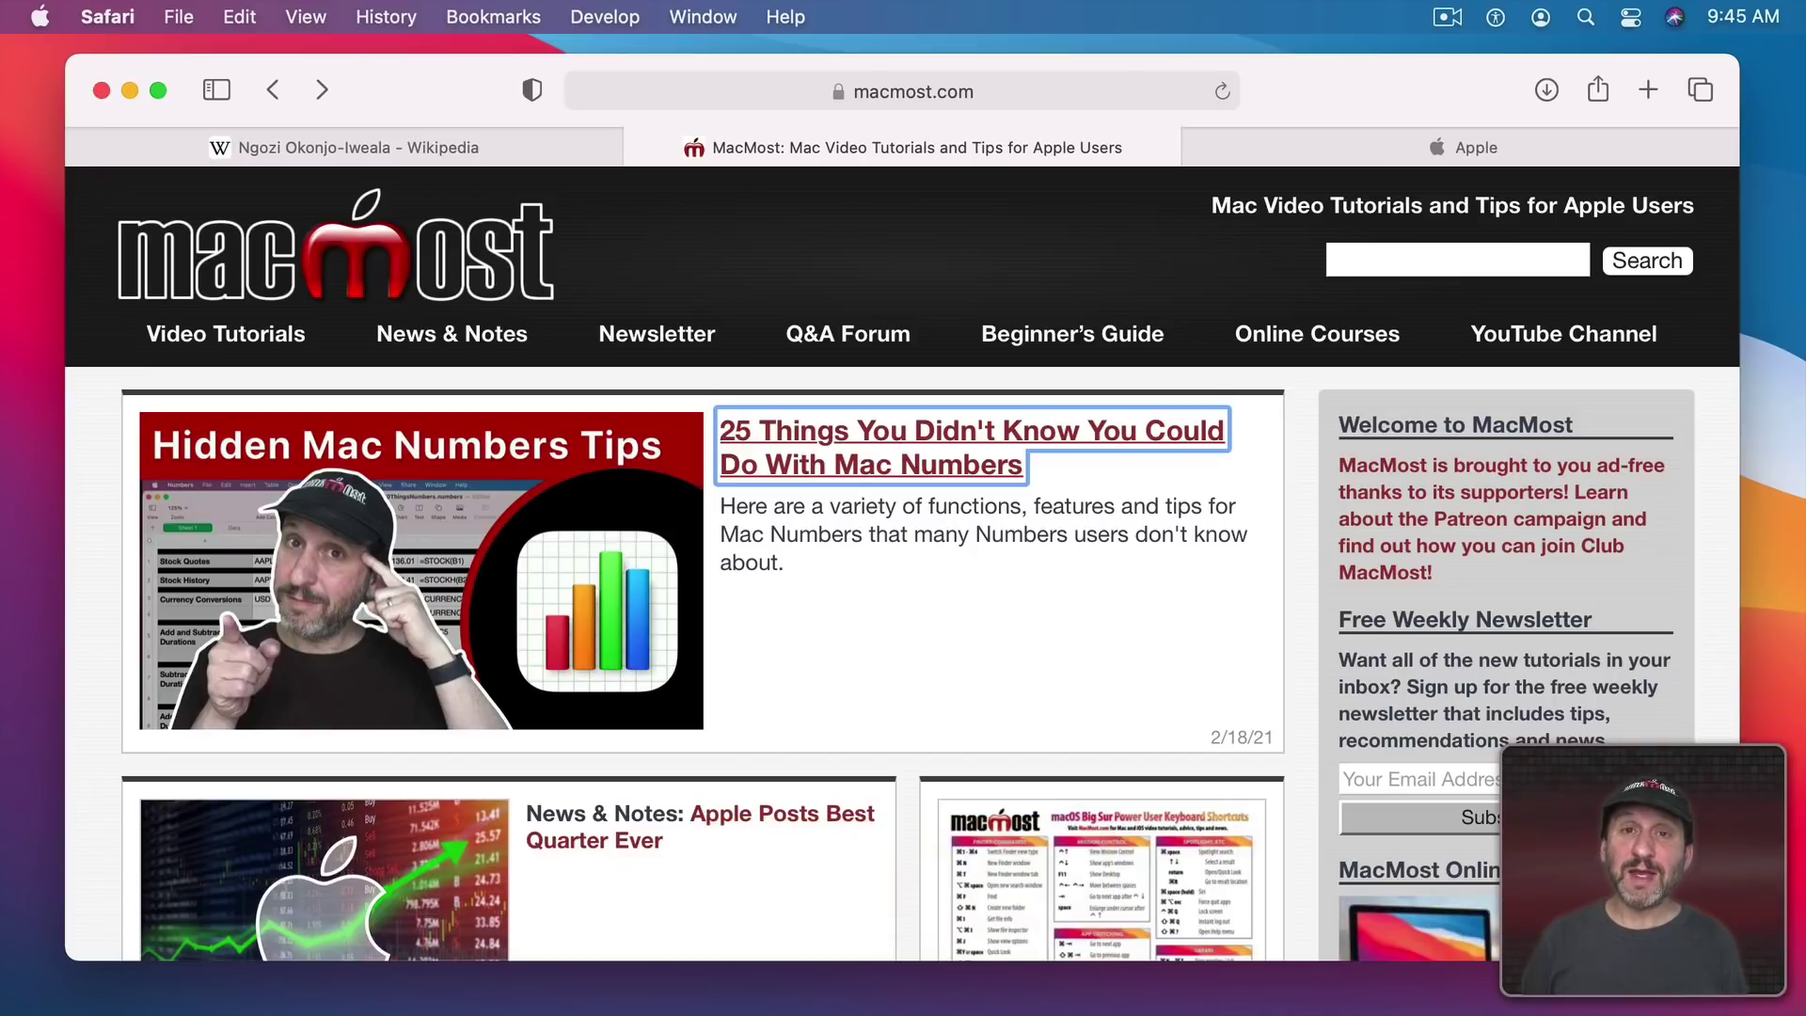
key("Return")
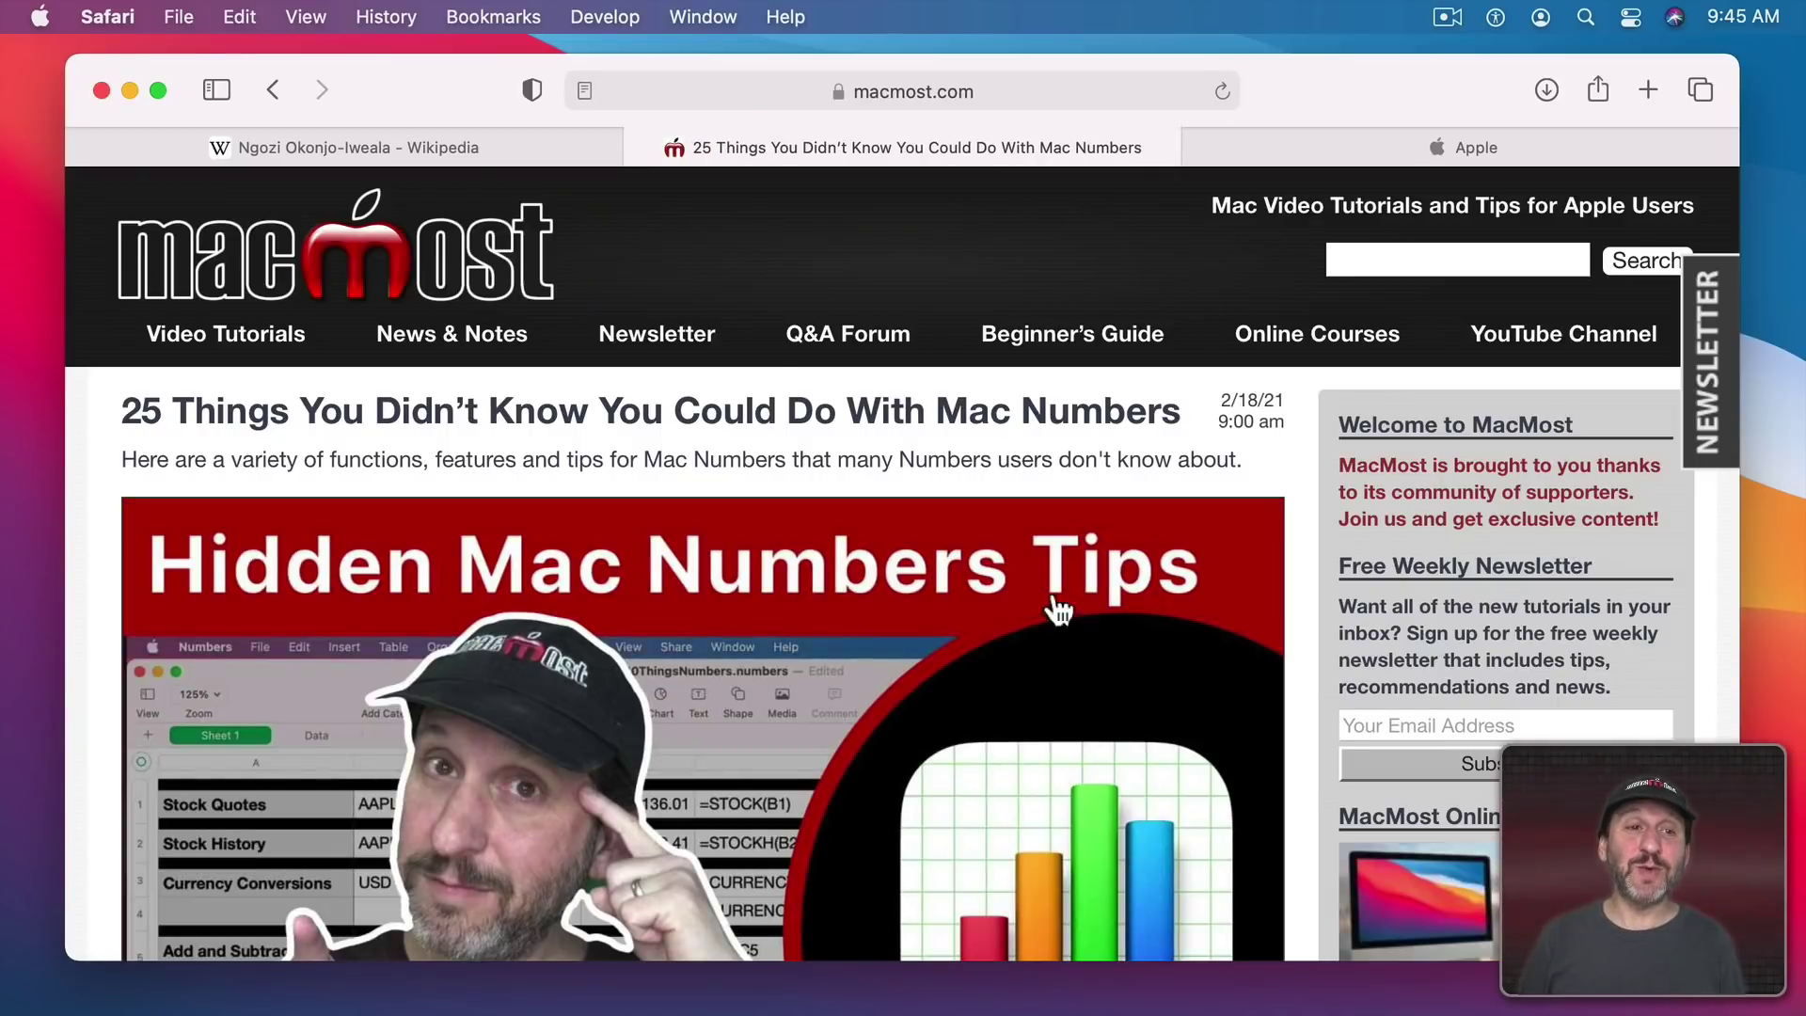
Step: Show the recently visited pages list, then close it without choosing anything
left_click(386, 16)
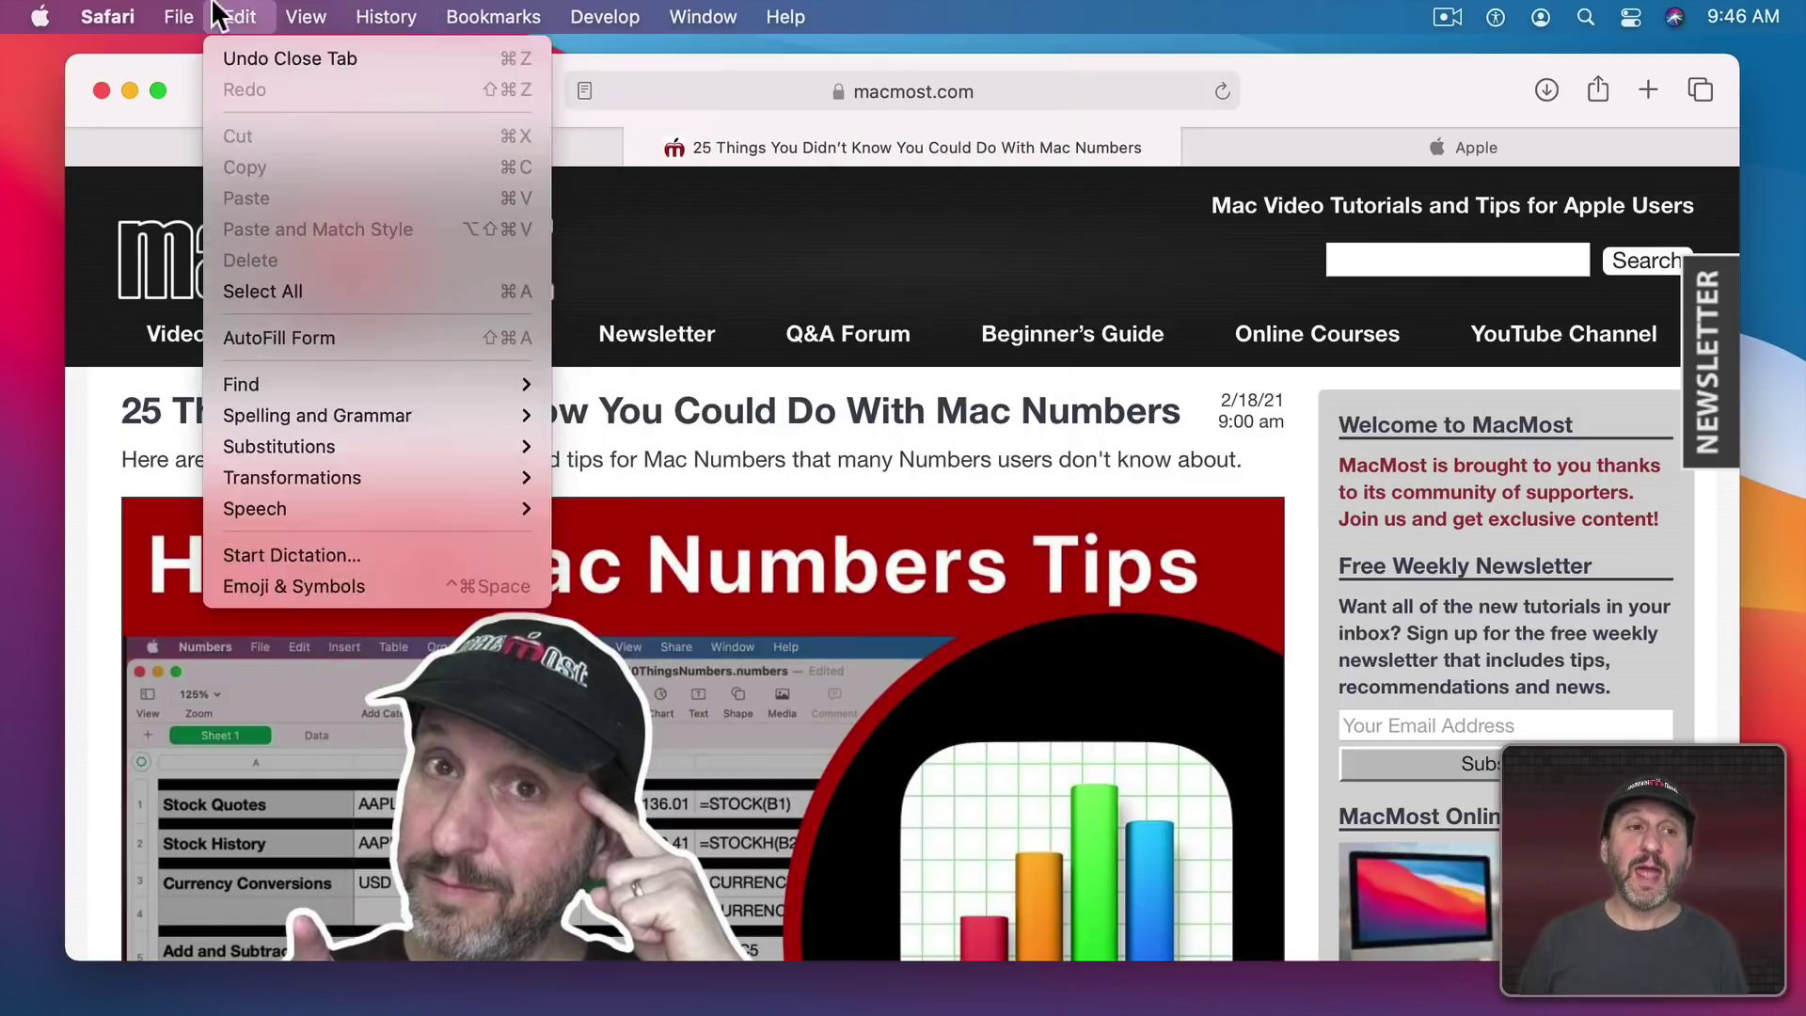
mouse_move(178, 16)
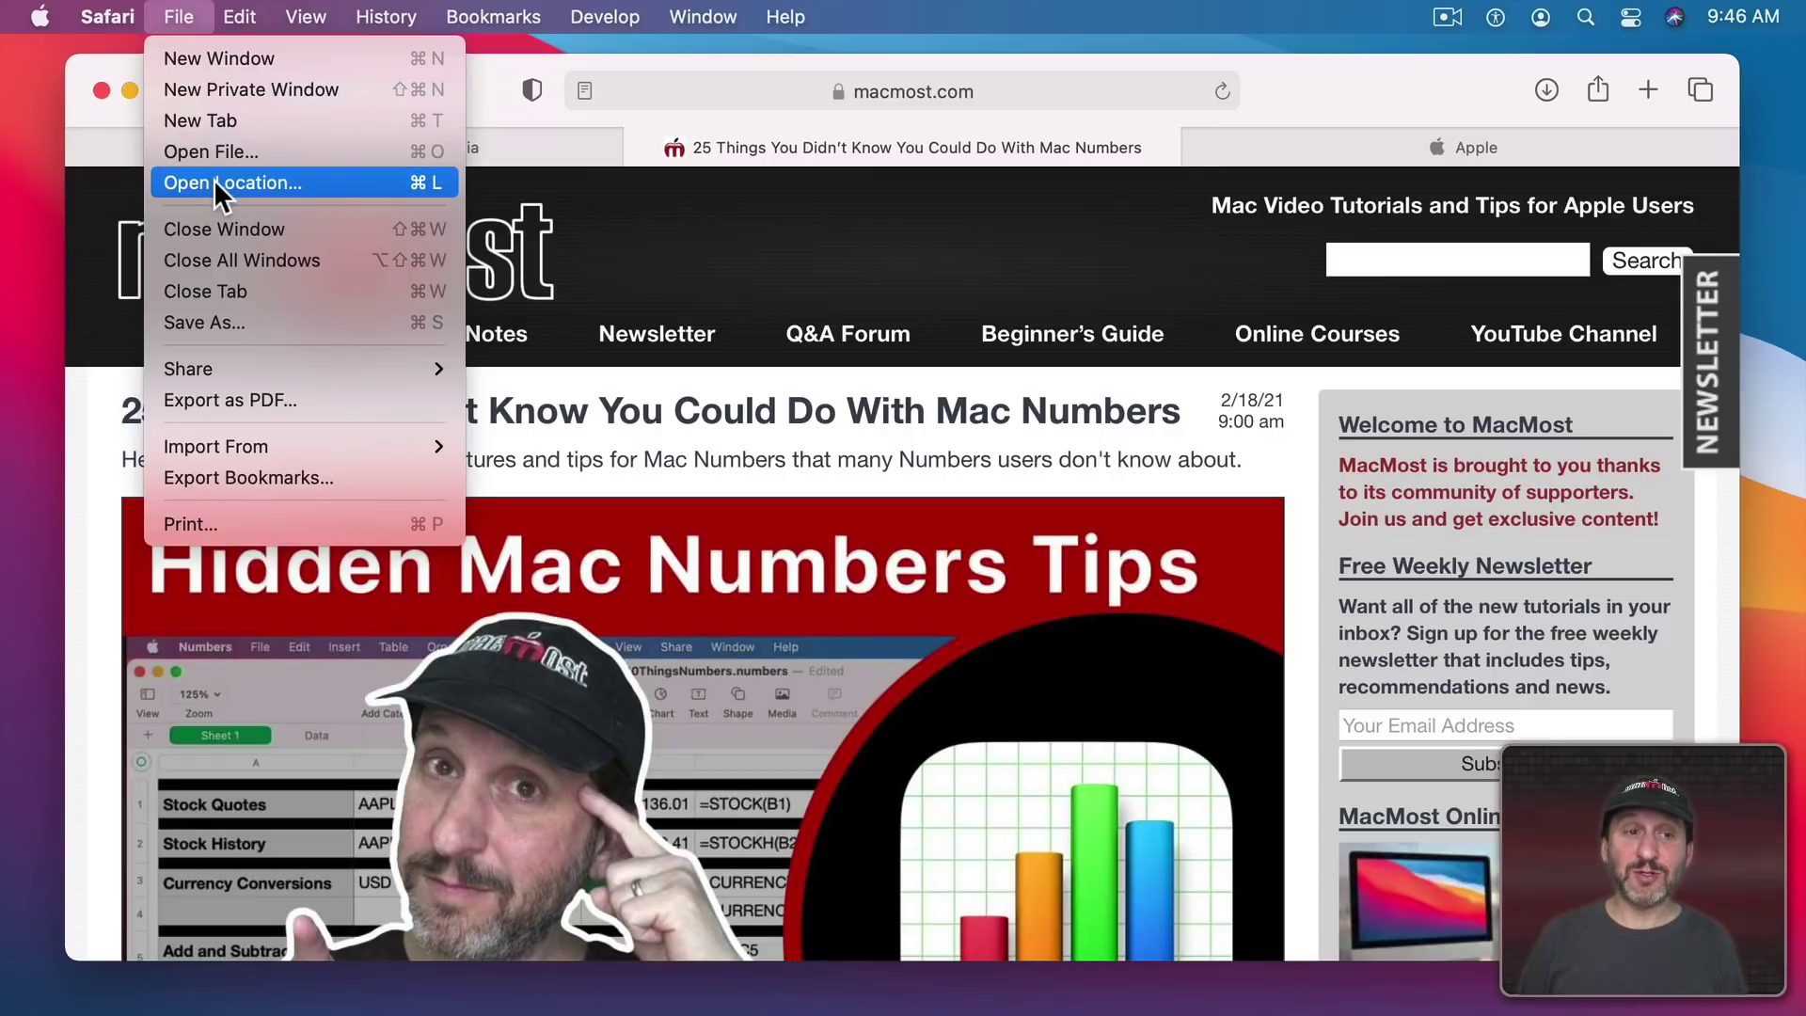
left_click(686, 217)
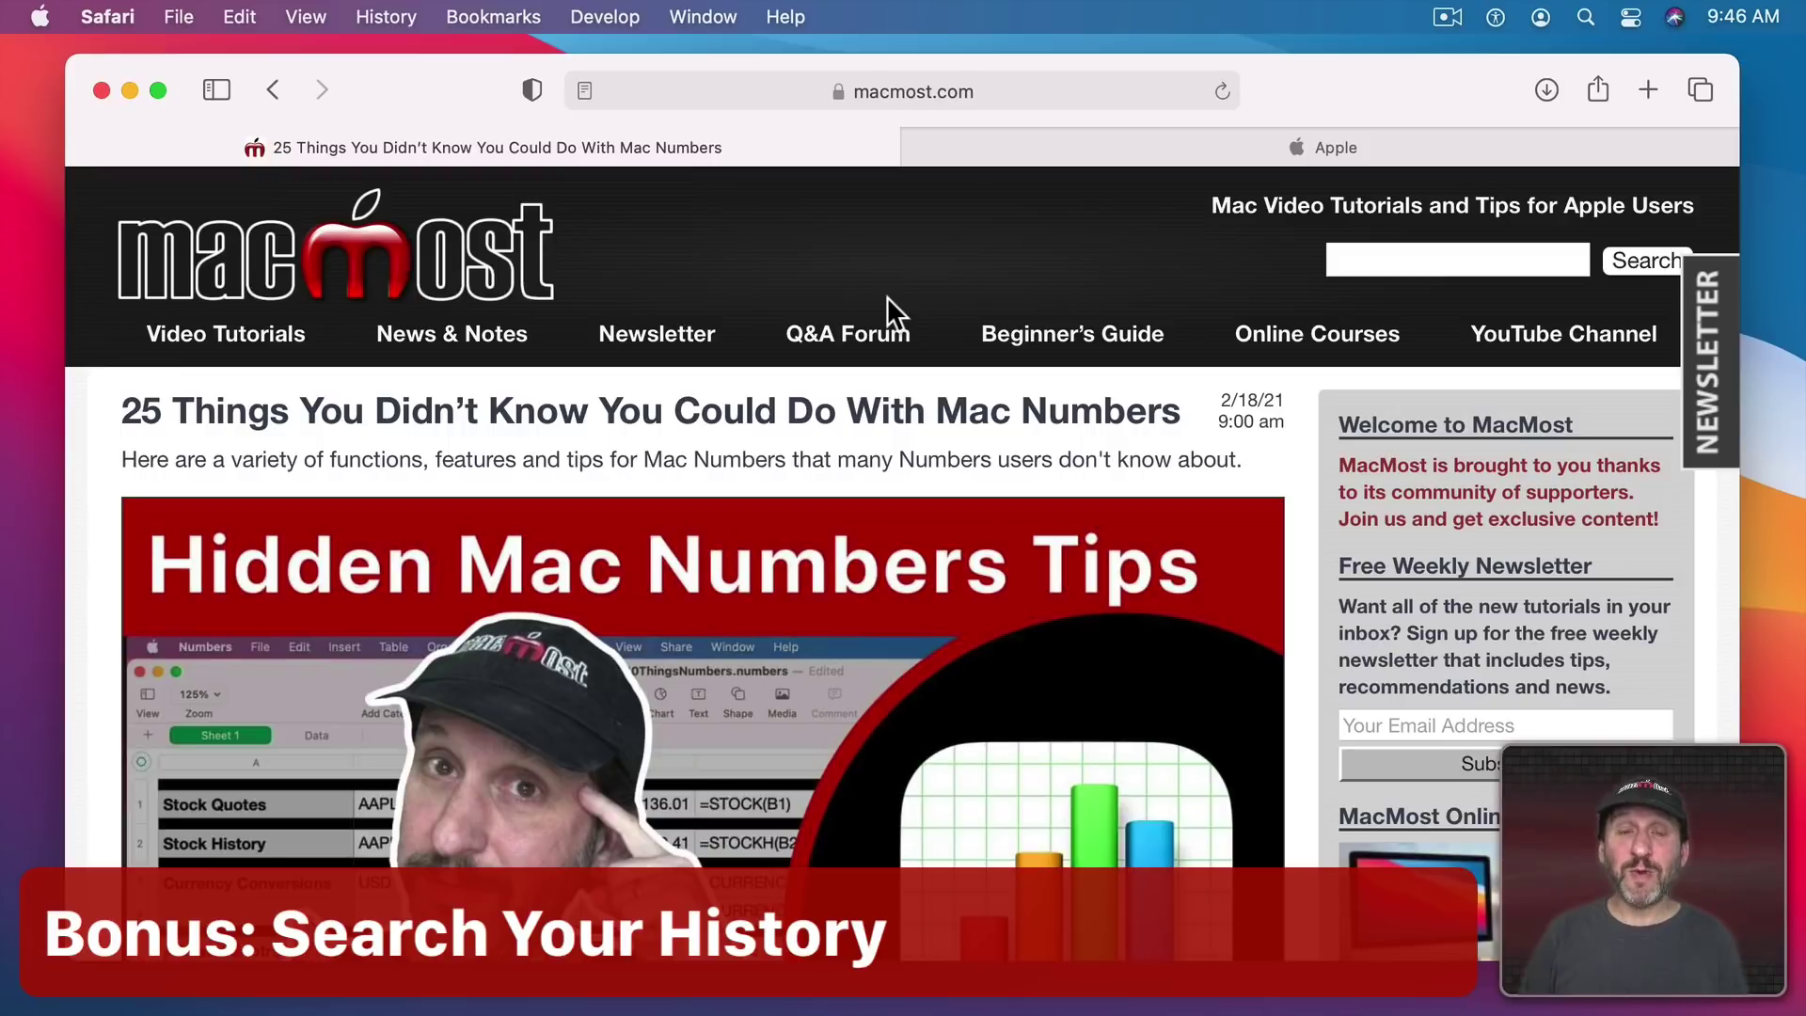
Step: Search 'iwe' in the address bar, then search the full History page for 'iwe'
left_click(888, 97)
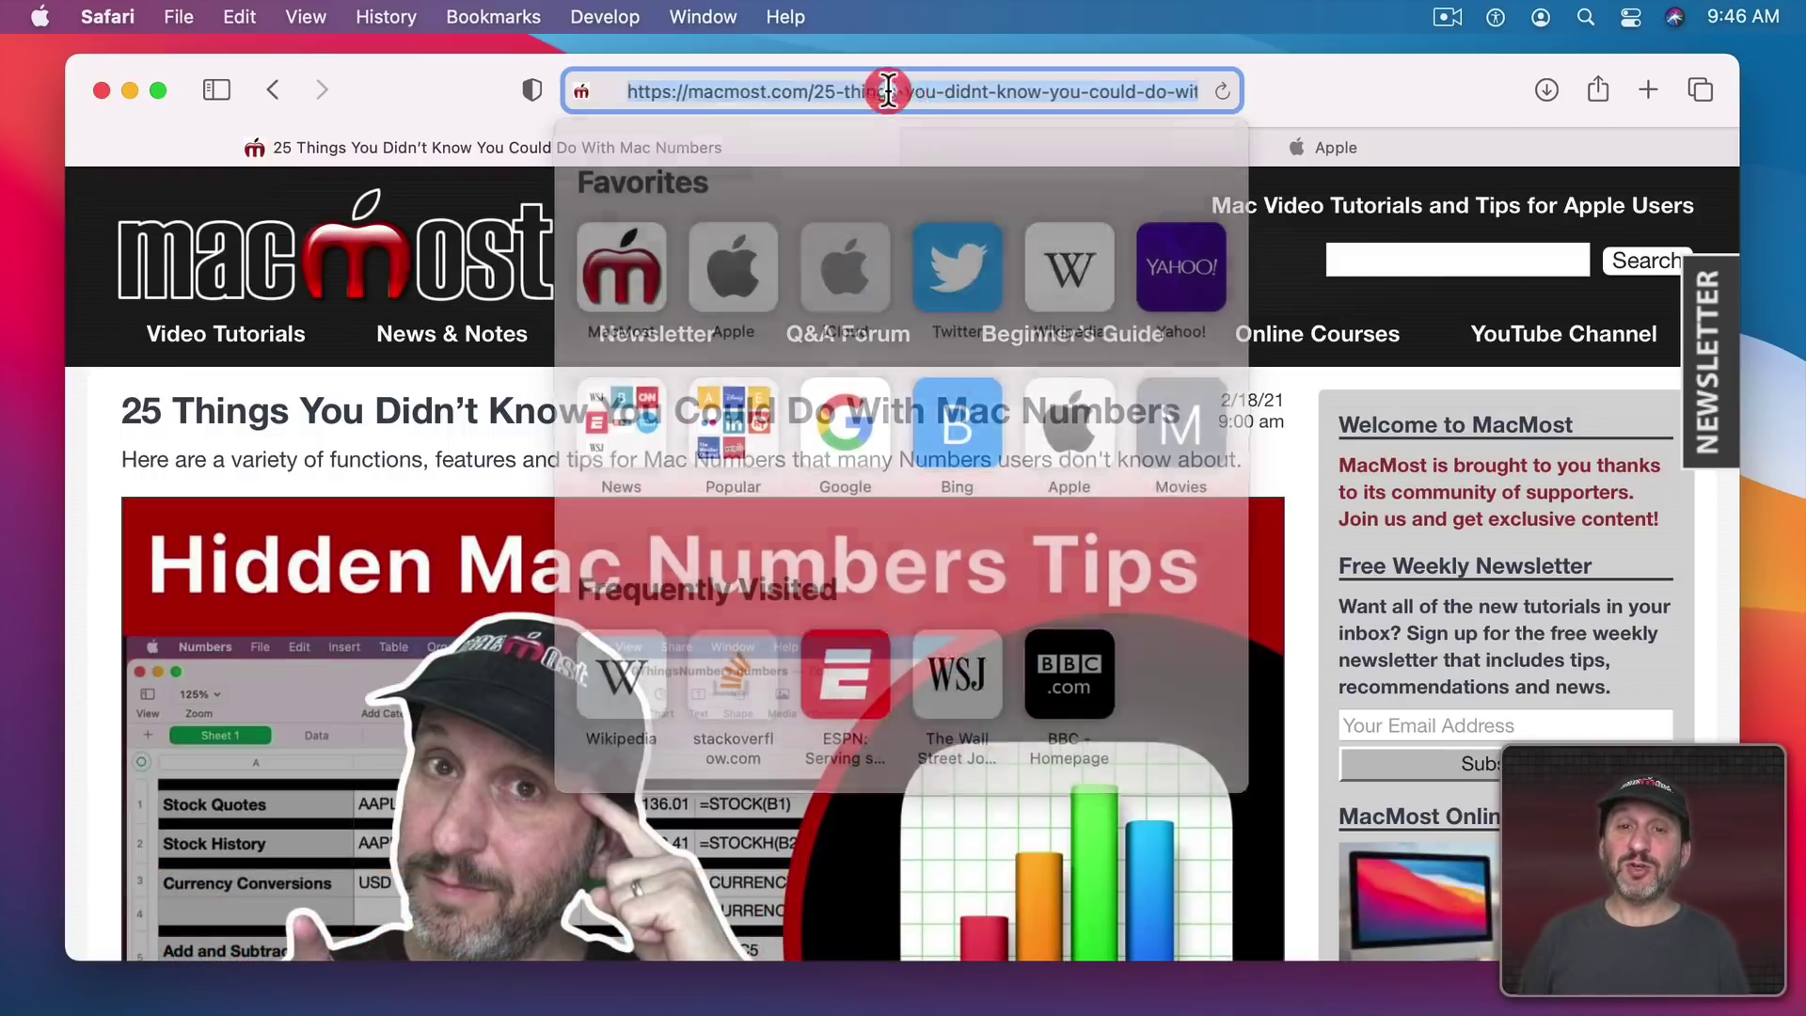
type("iwe")
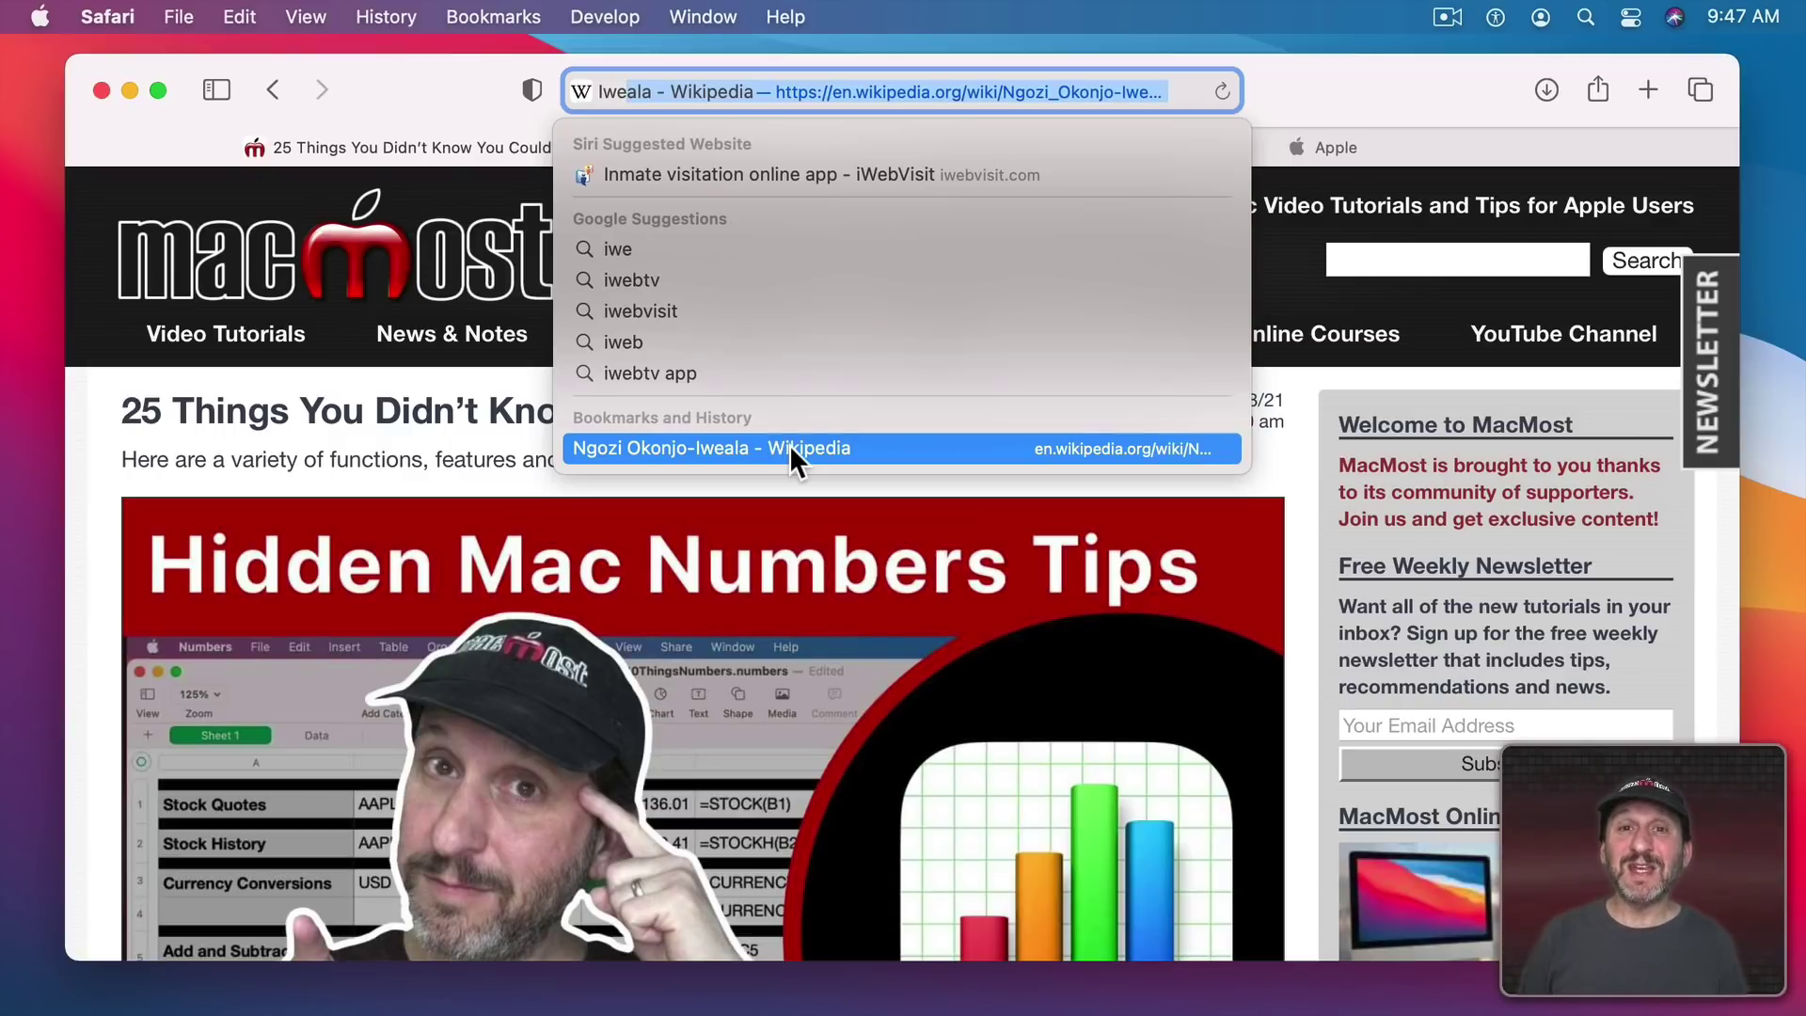
left_click(385, 16)
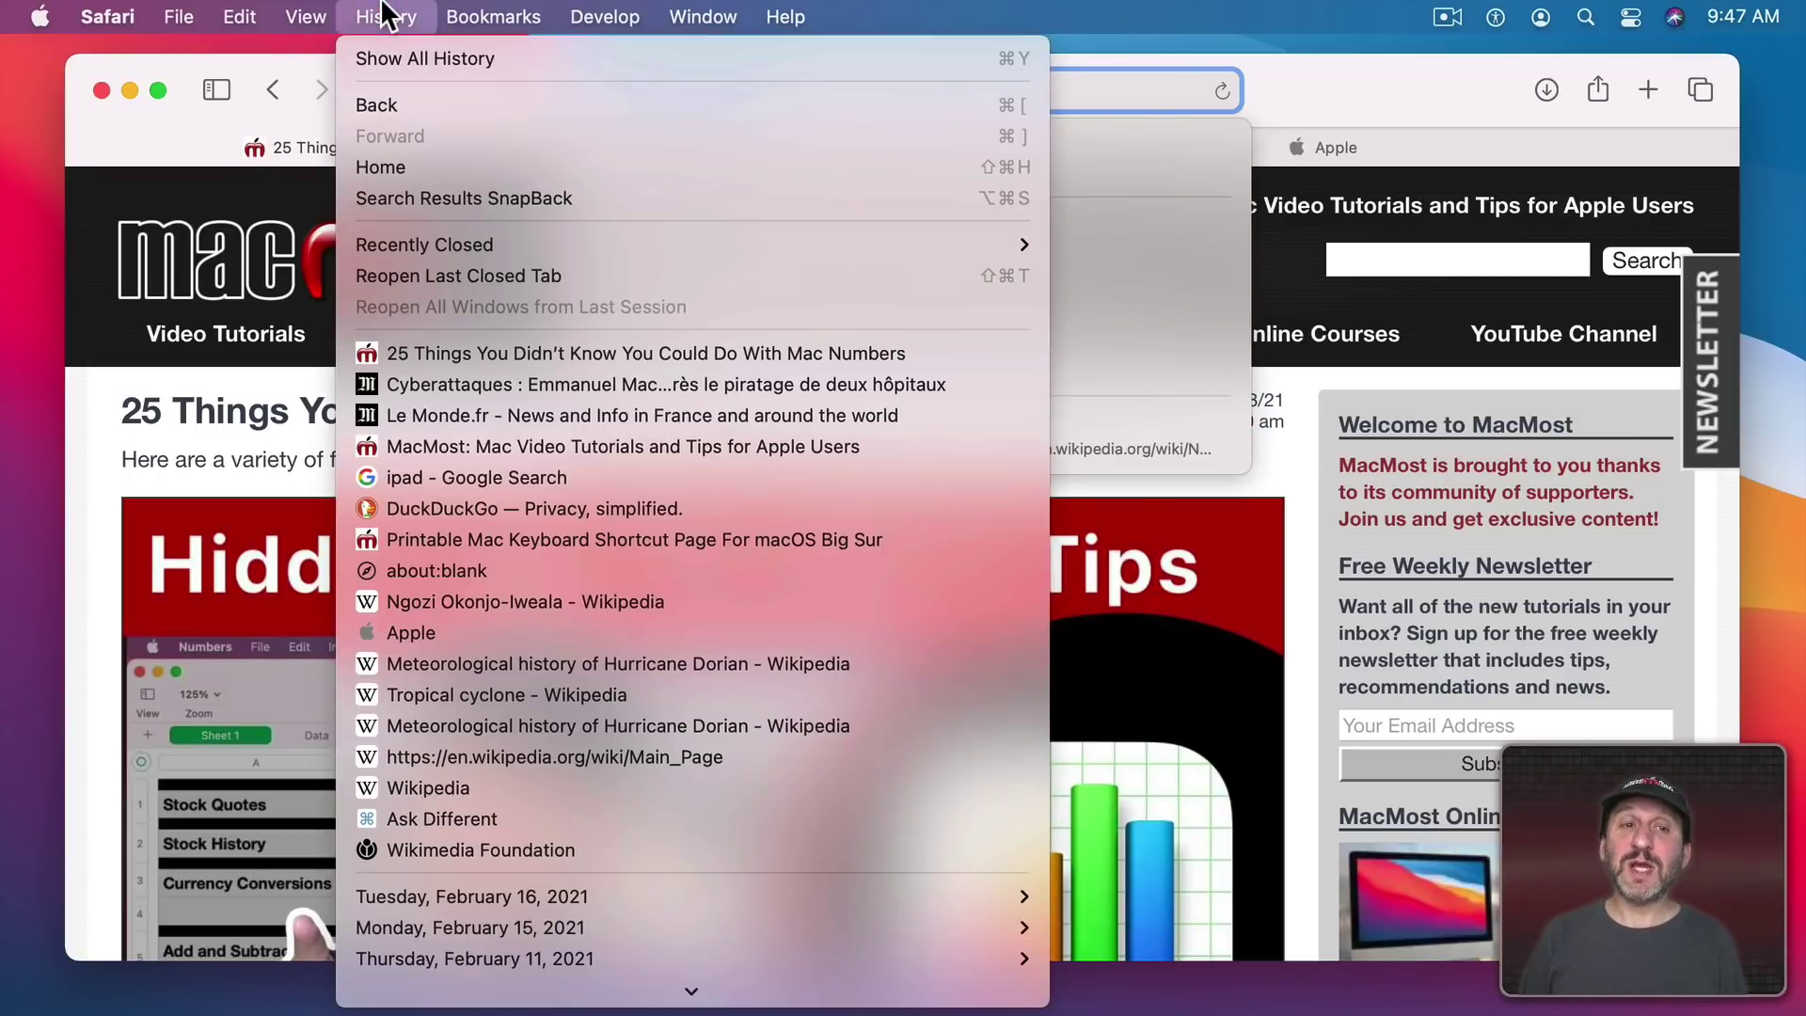
left_click(388, 60)
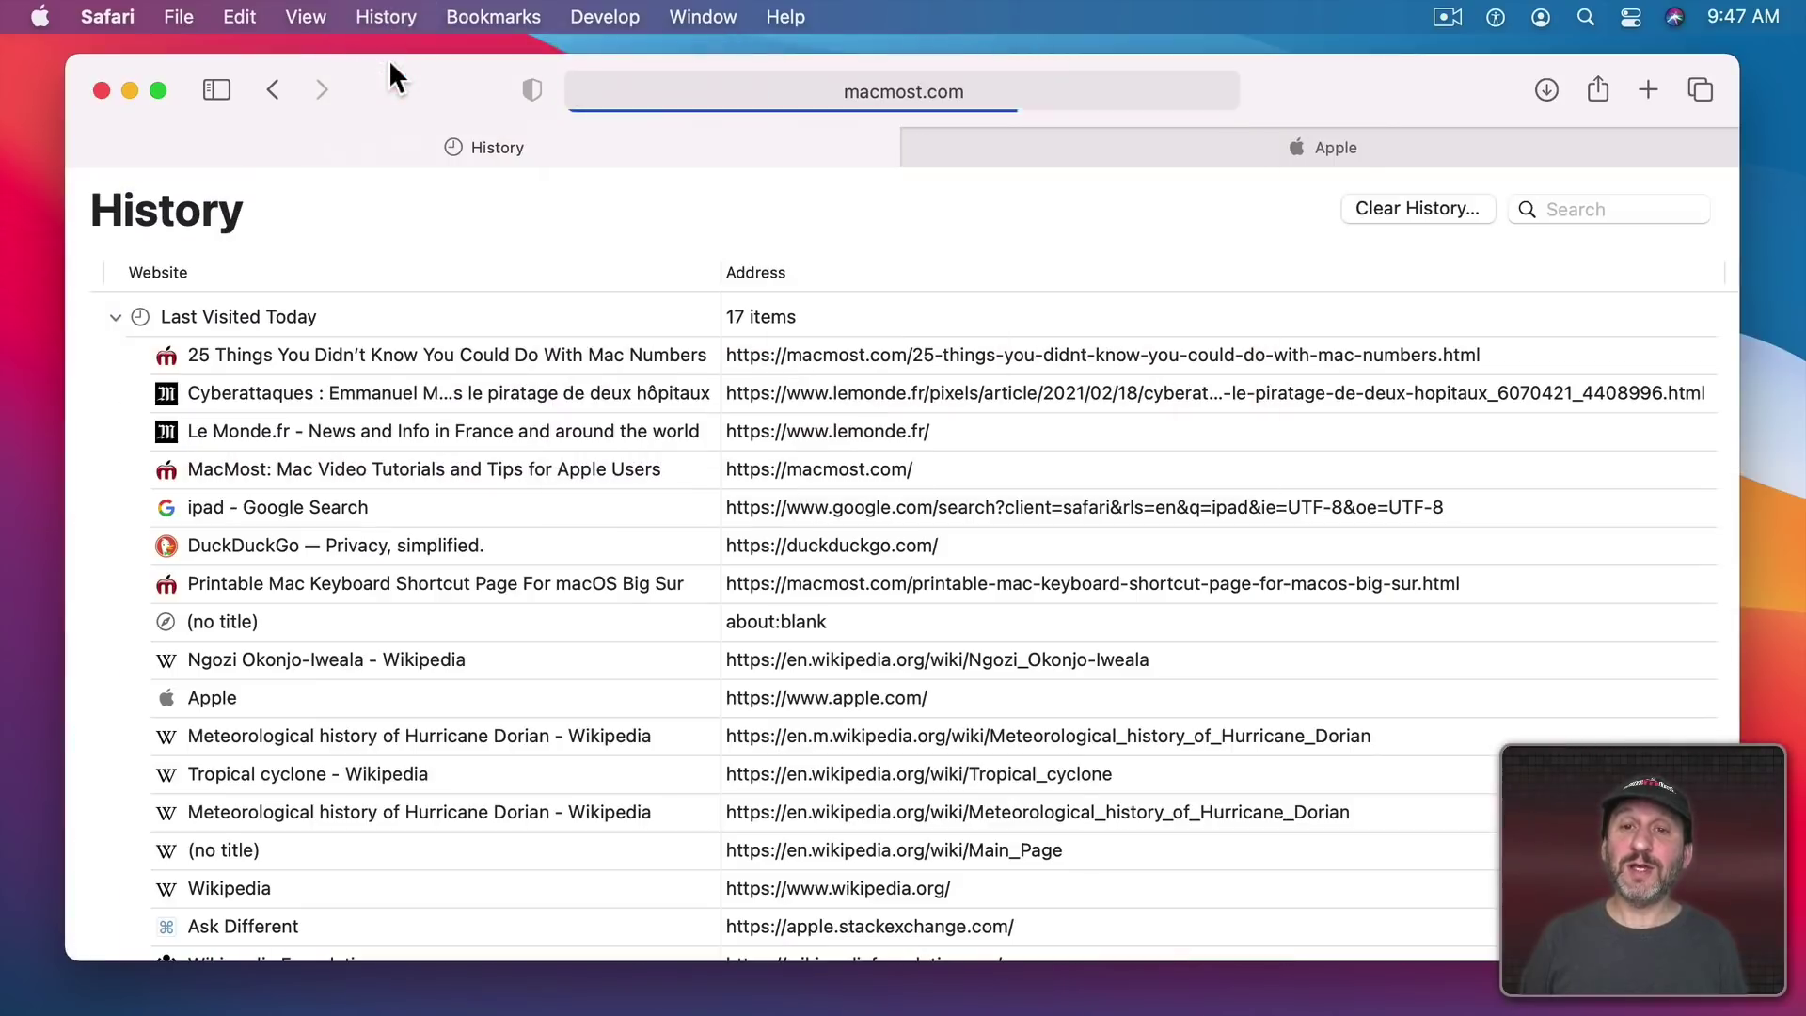
left_click(1597, 209)
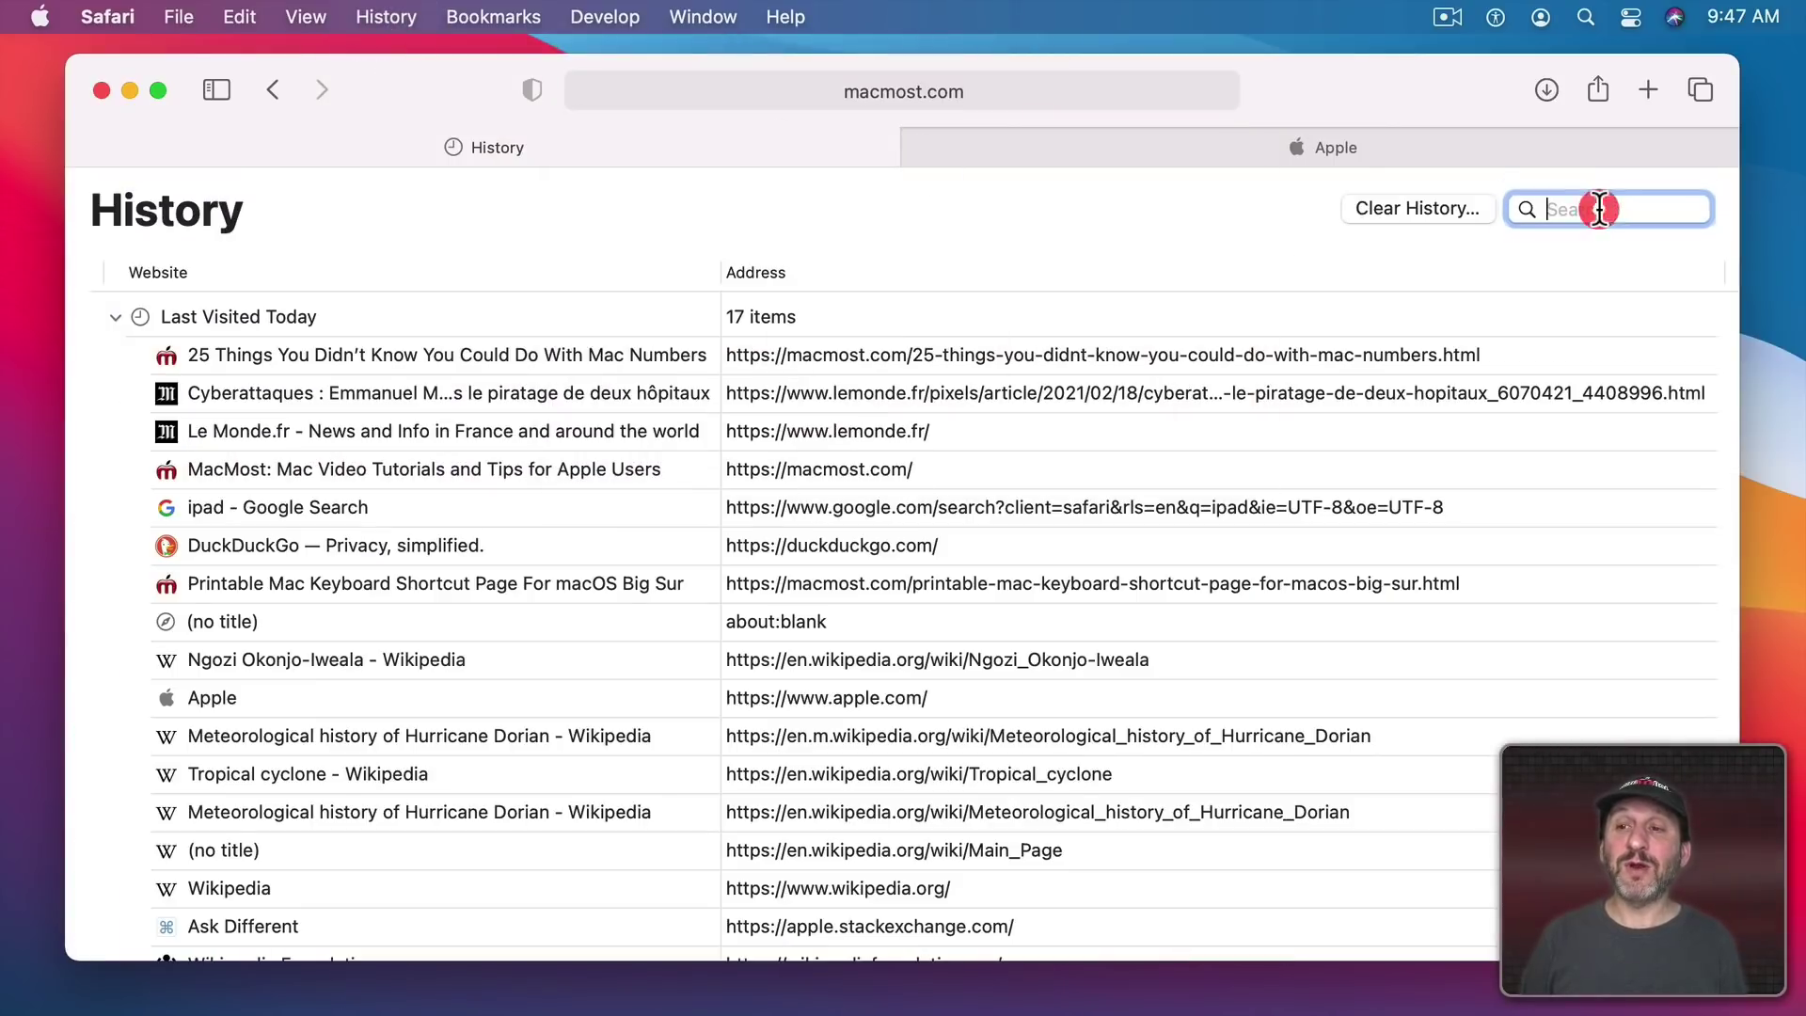
type("iwe")
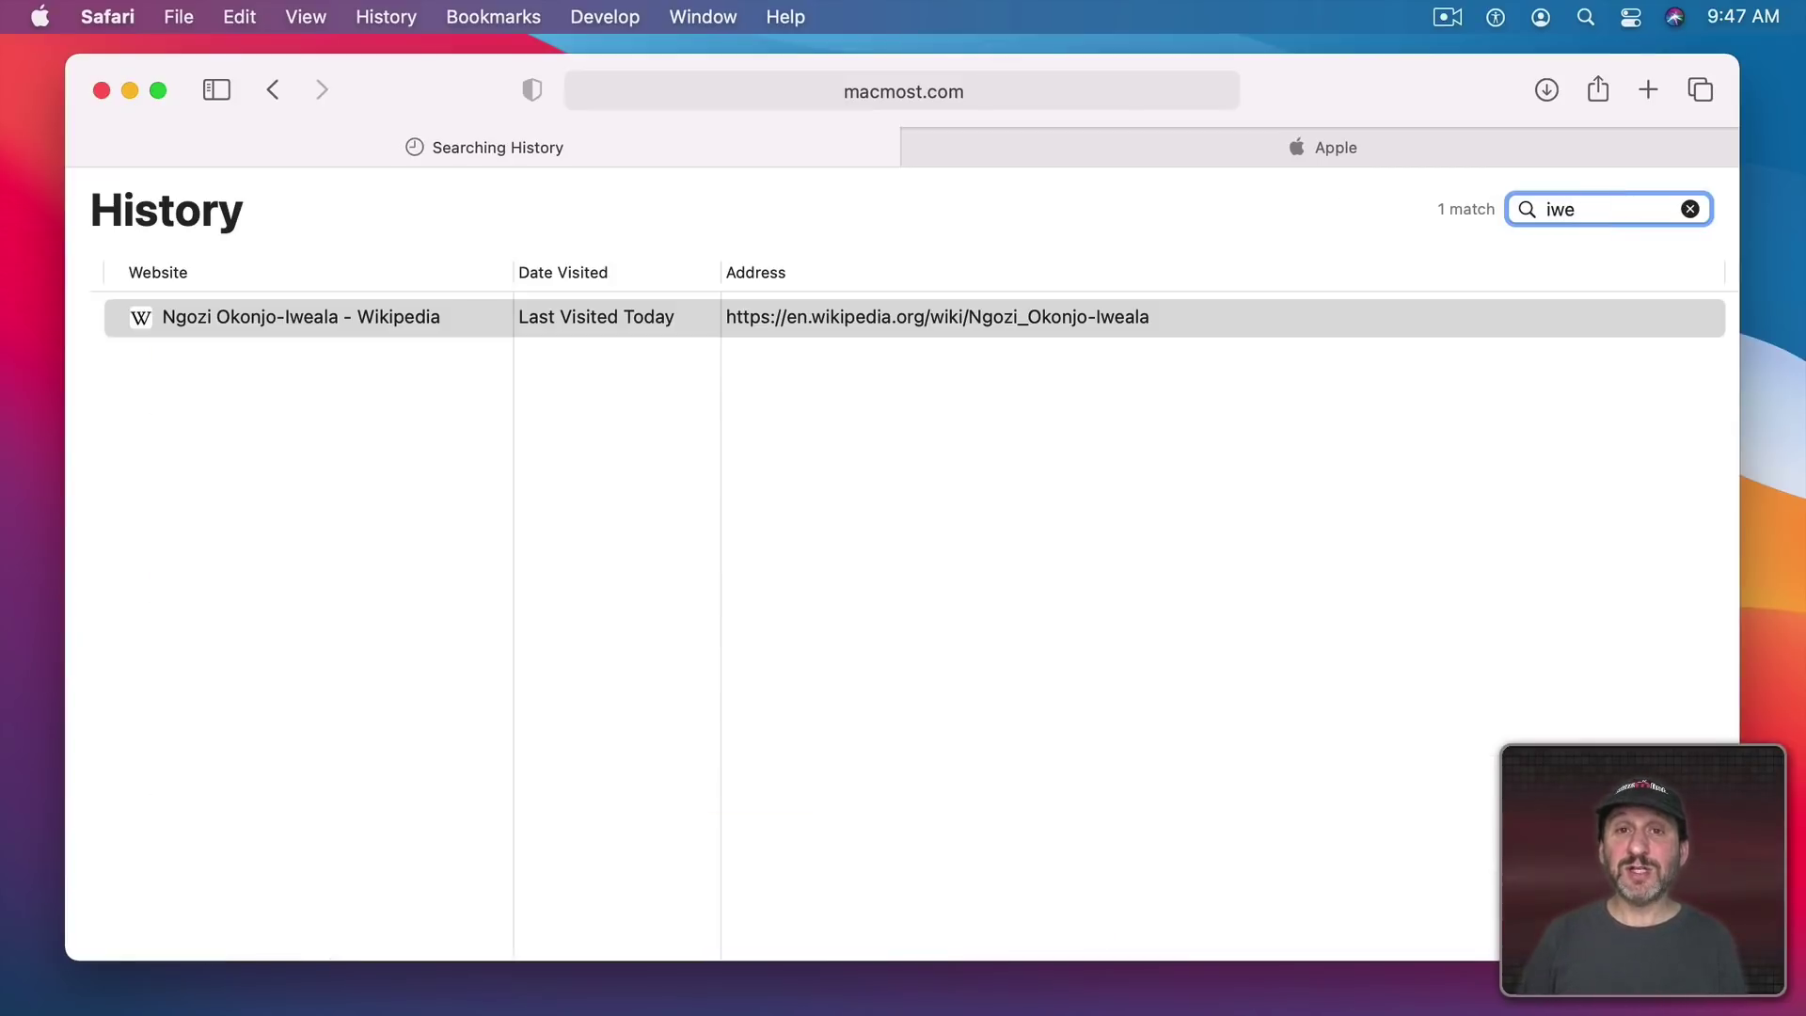
Step: Go back, reopen Show All History, and search it for 'iwe' using Command-F
key("super+bracketleft")
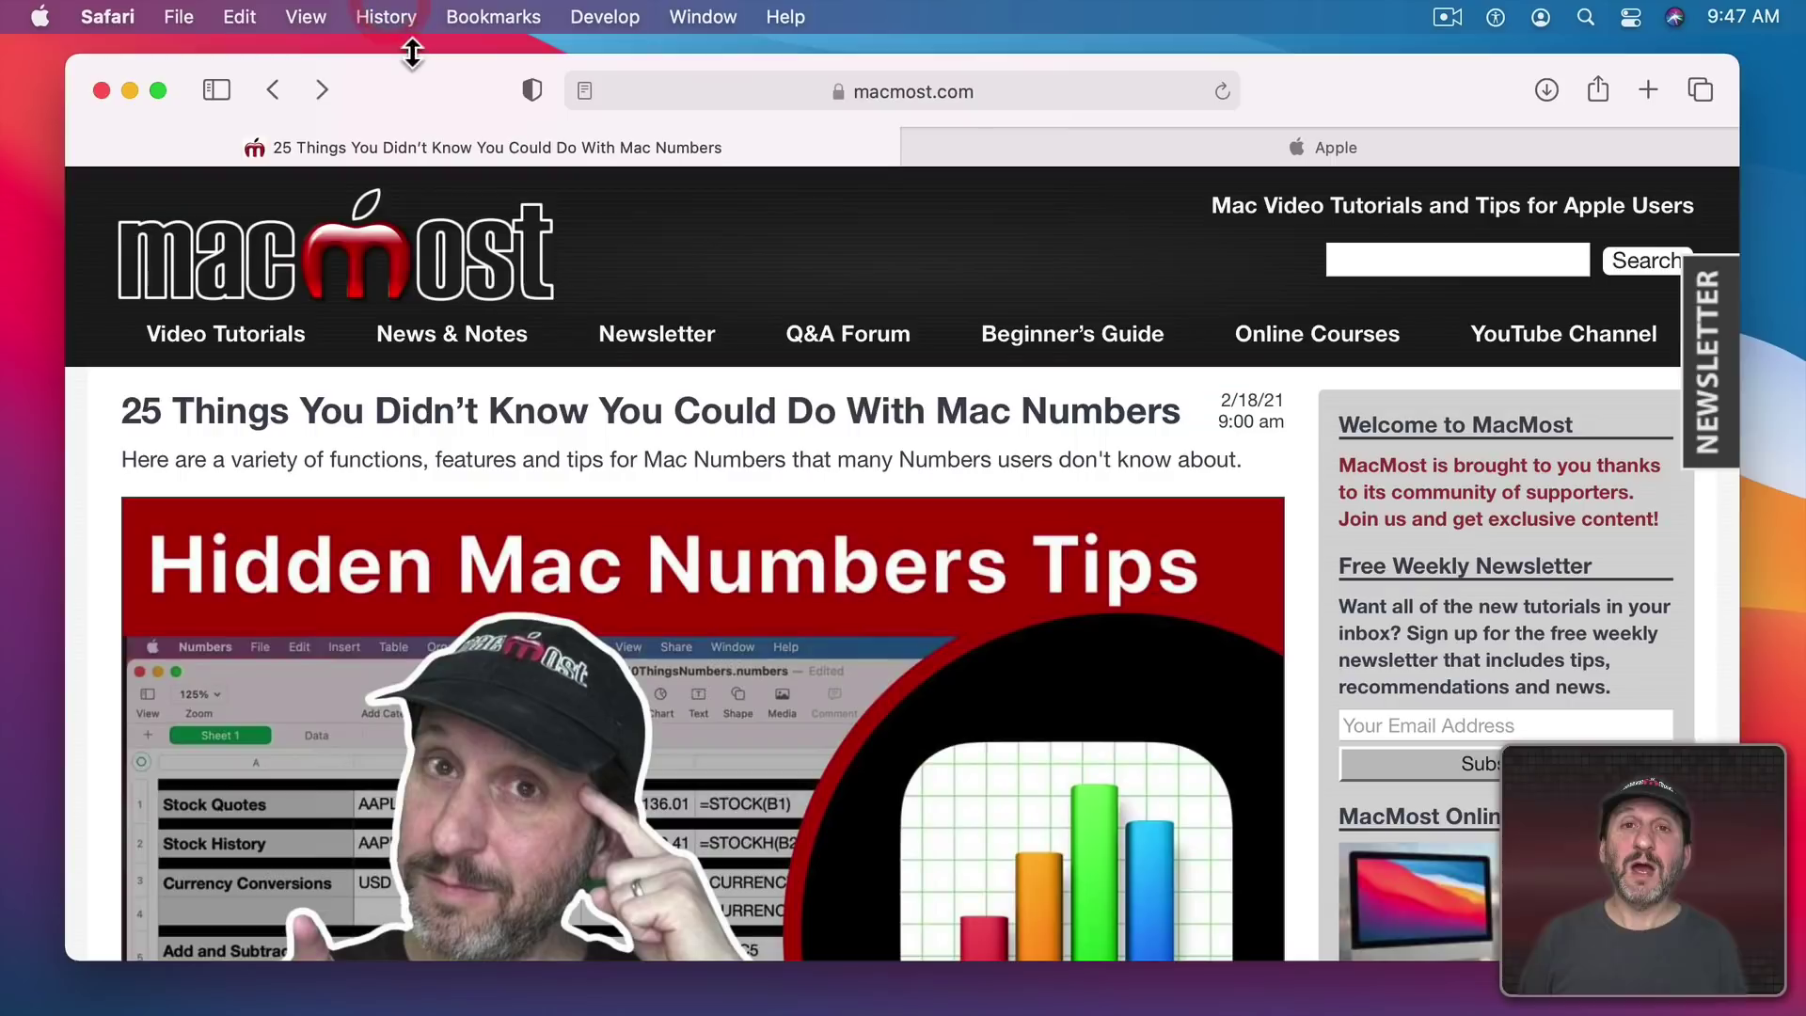
left_click(381, 14)
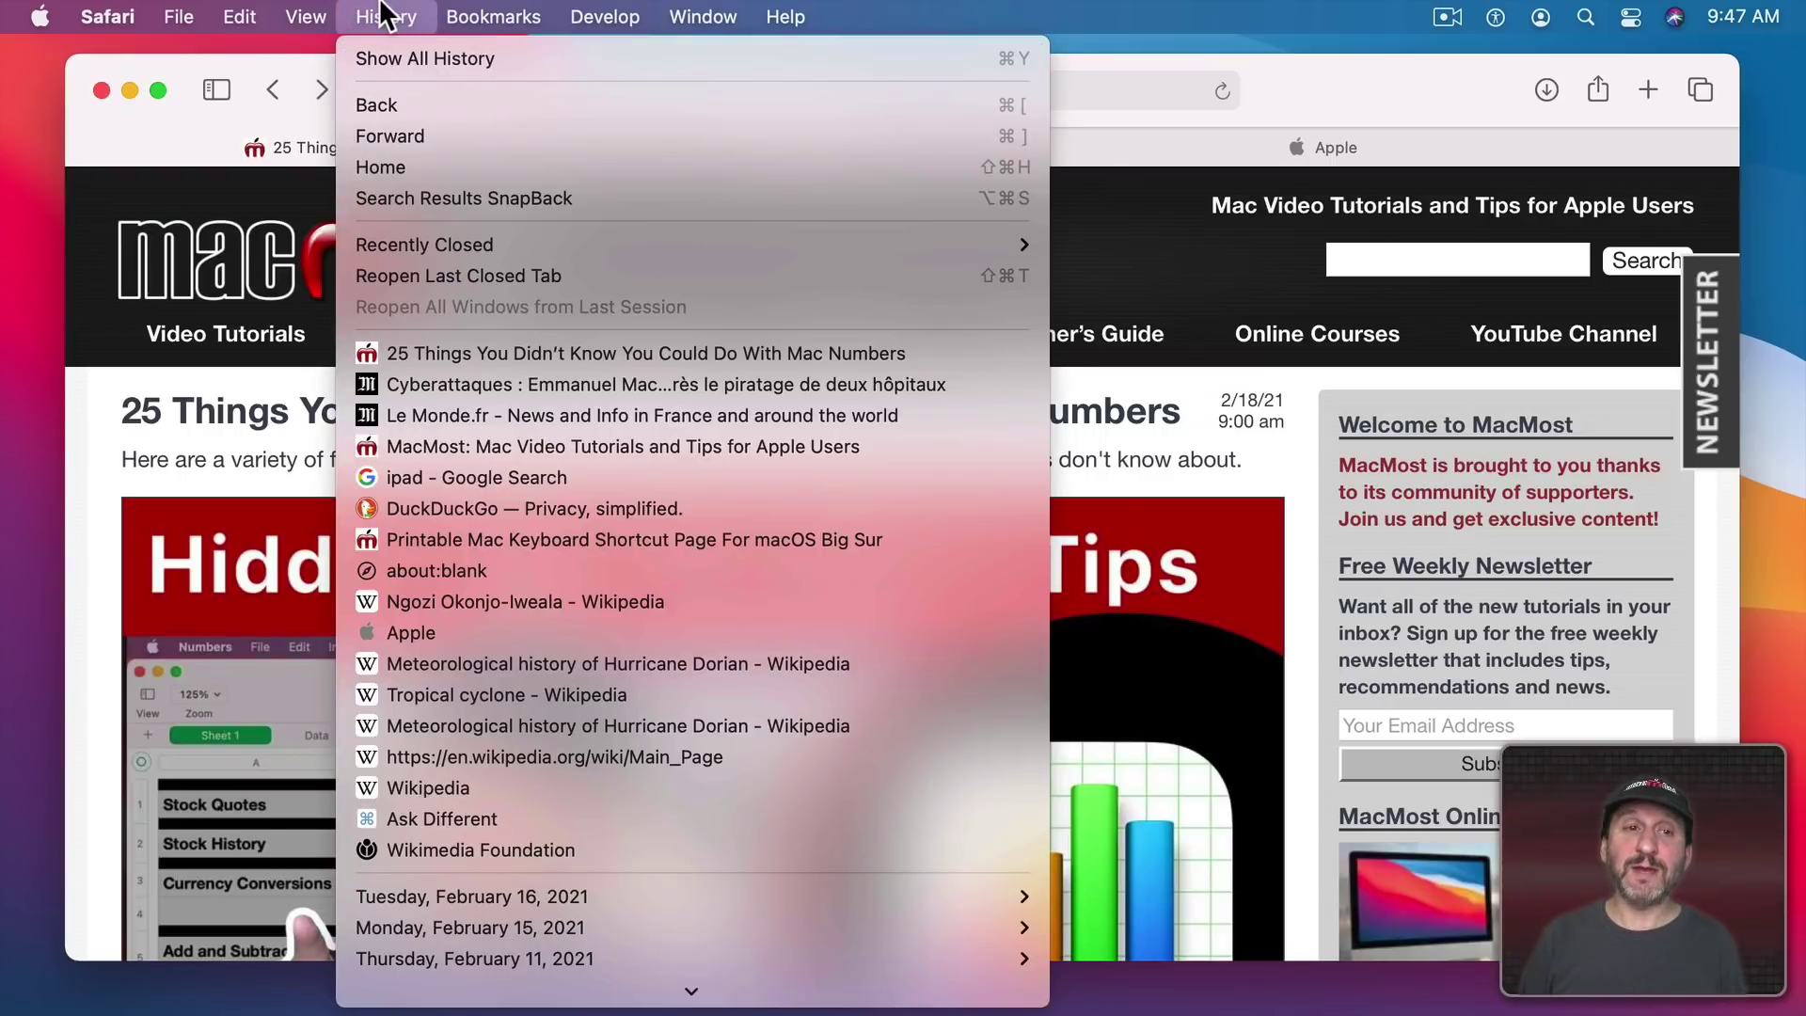
left_click(414, 58)
key("super+f")
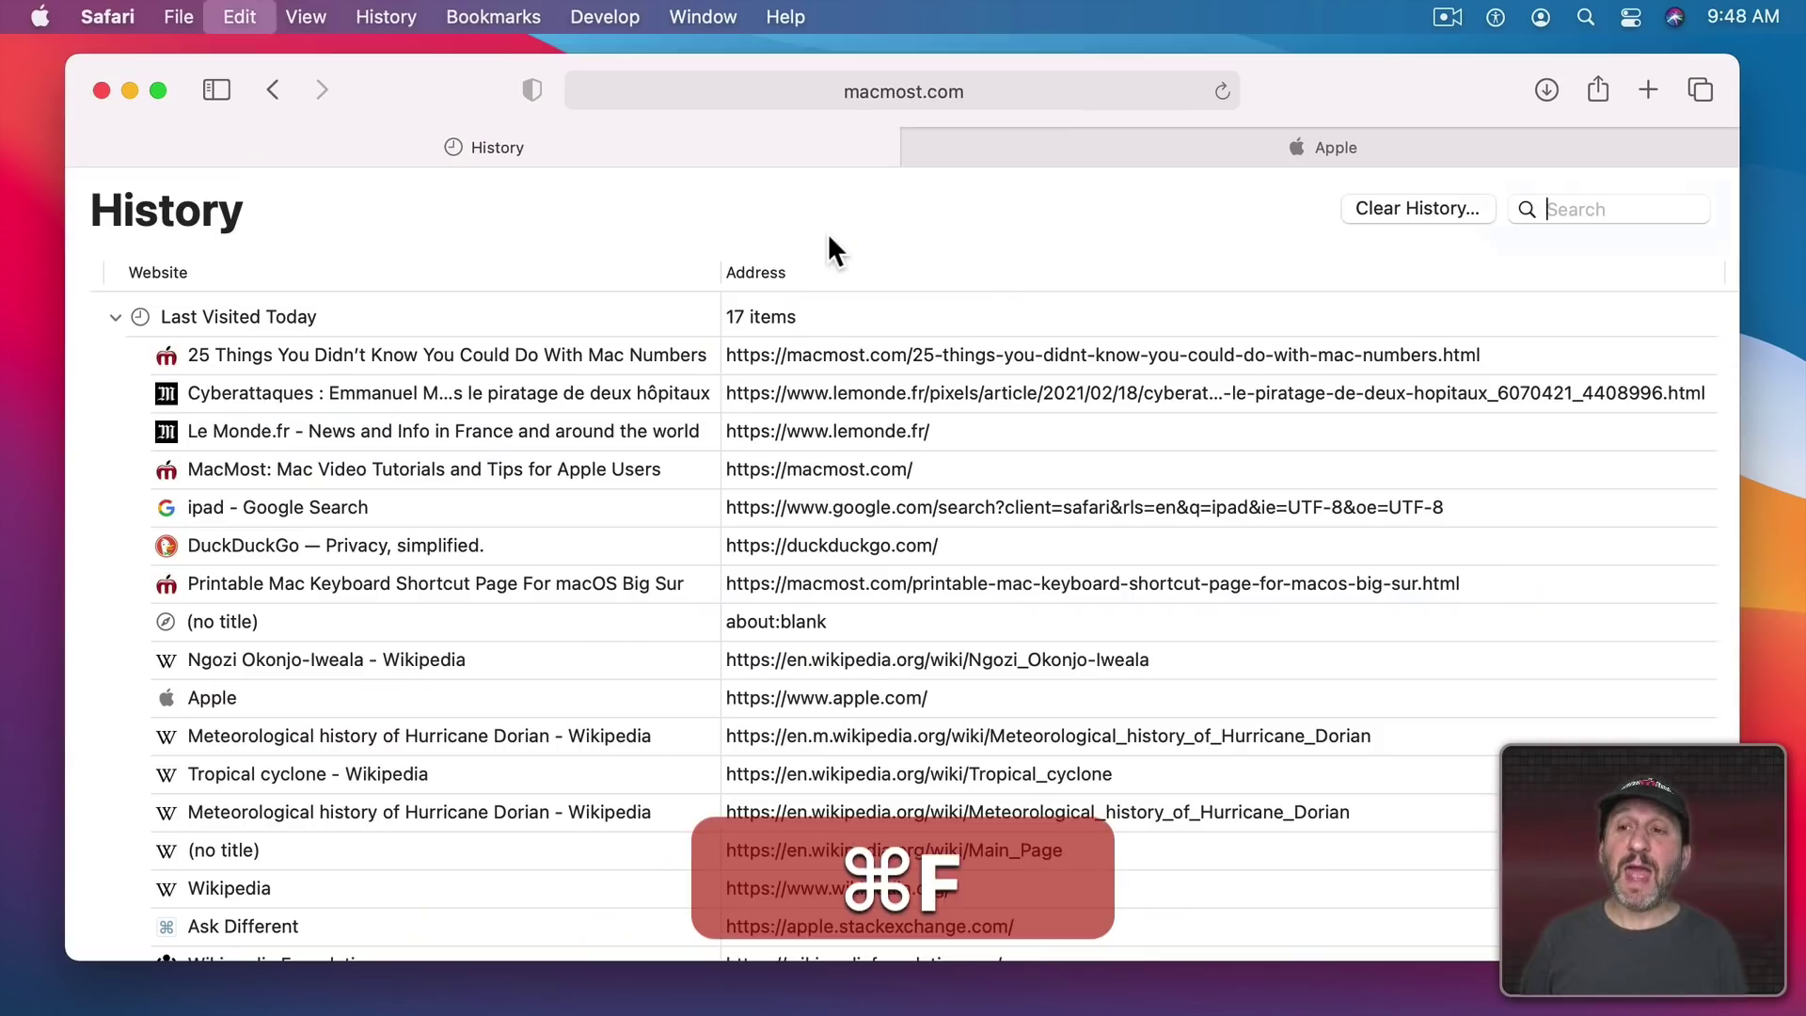
type("iwe")
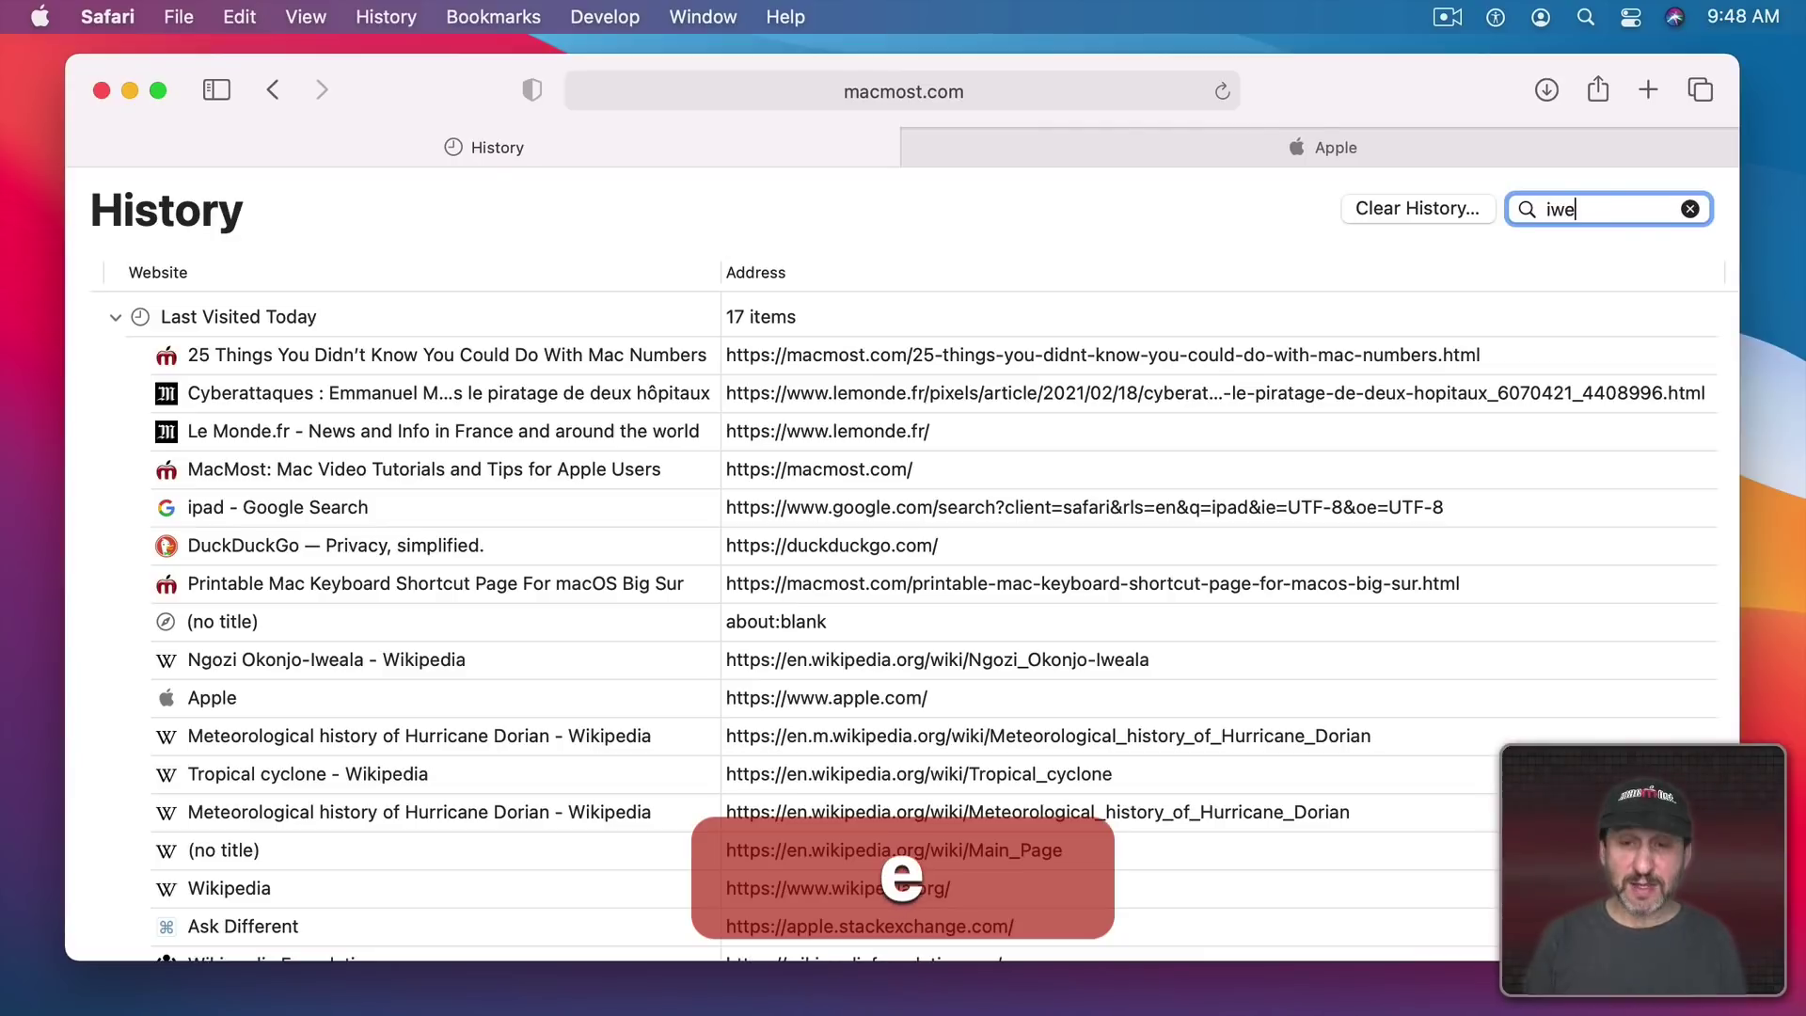